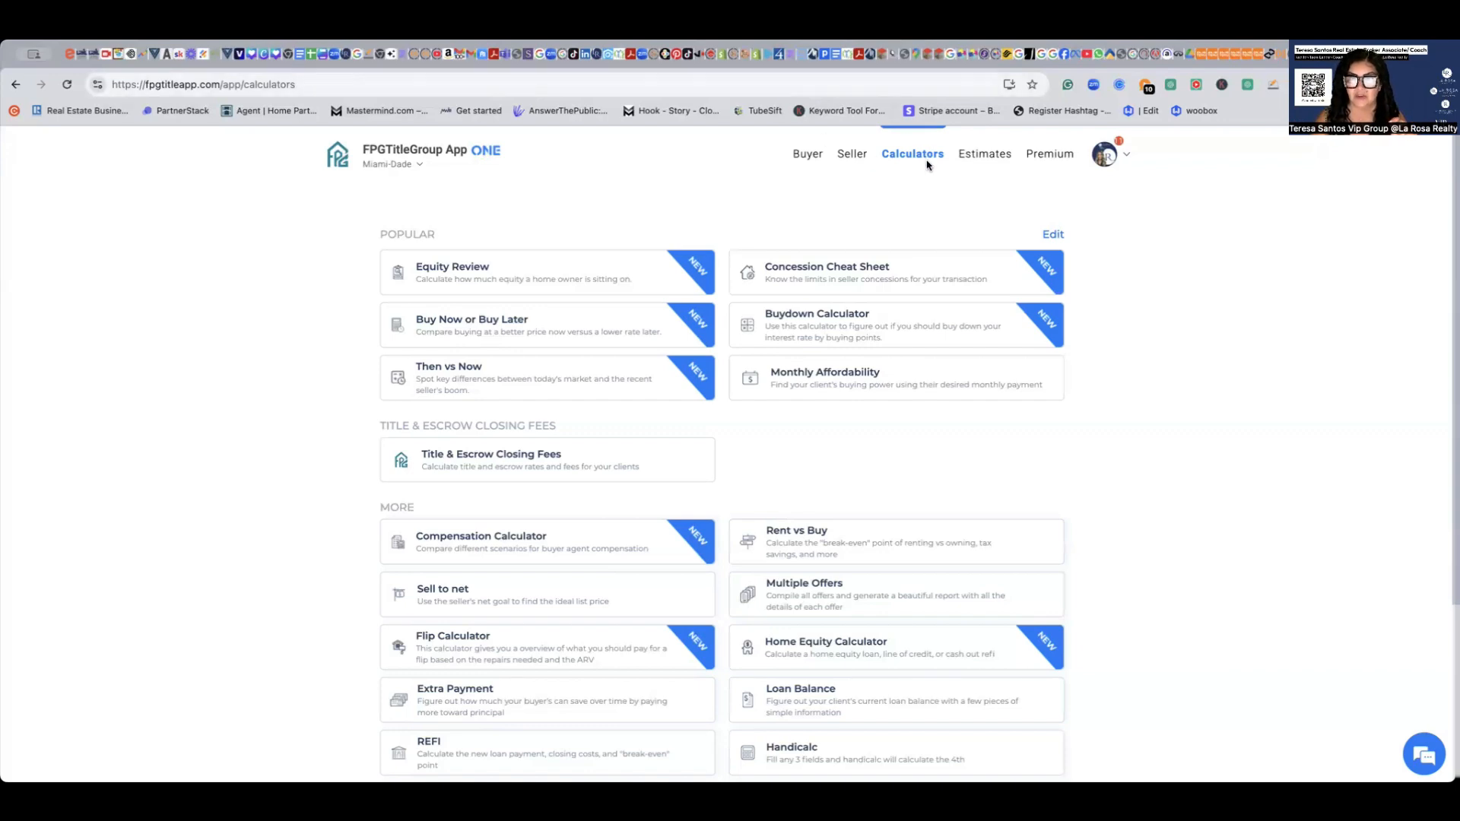
- Look at the Buyer and Seller pages and return to the list of calculators
click(807, 156)
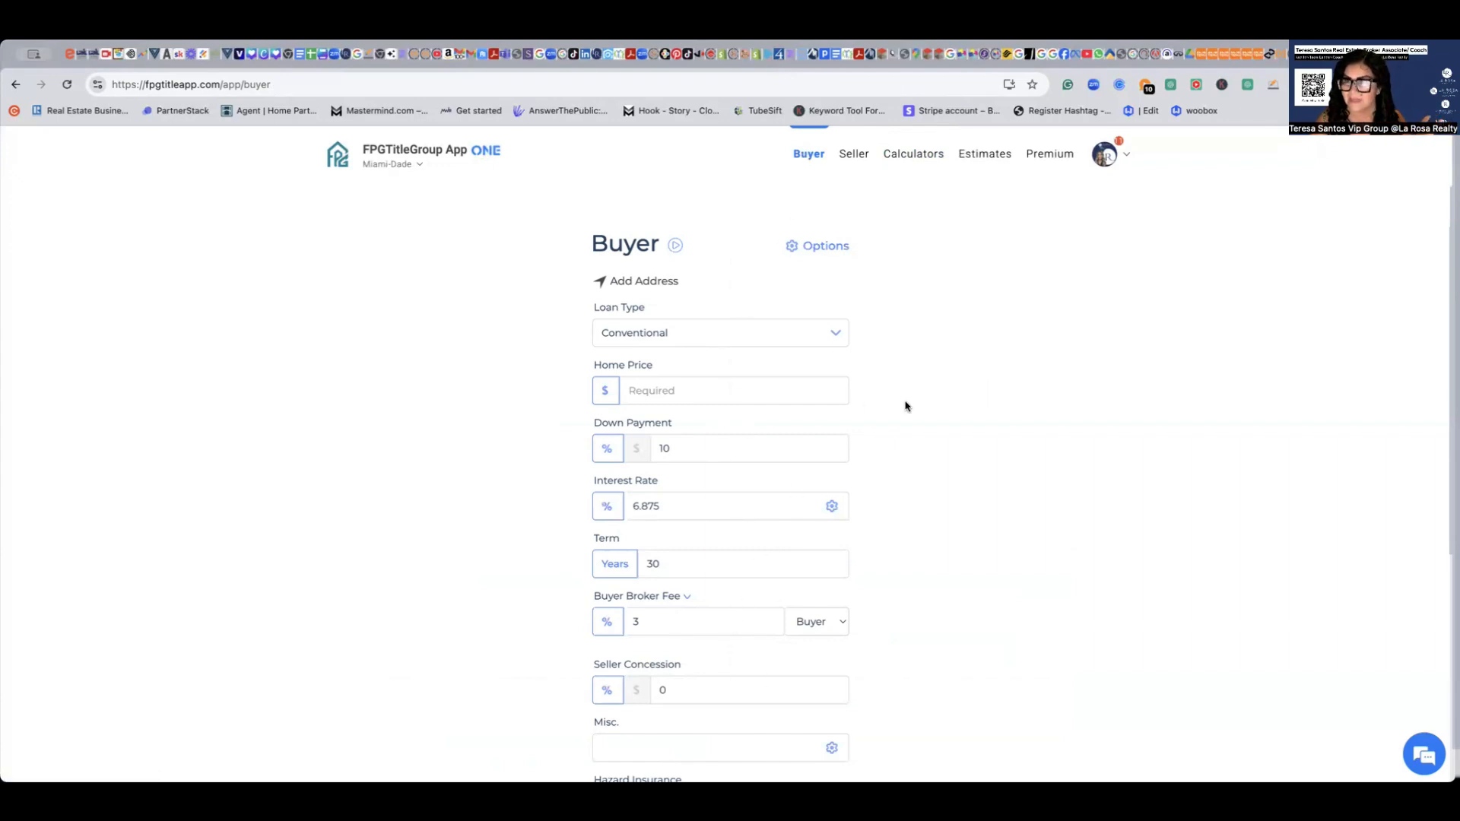
click(854, 155)
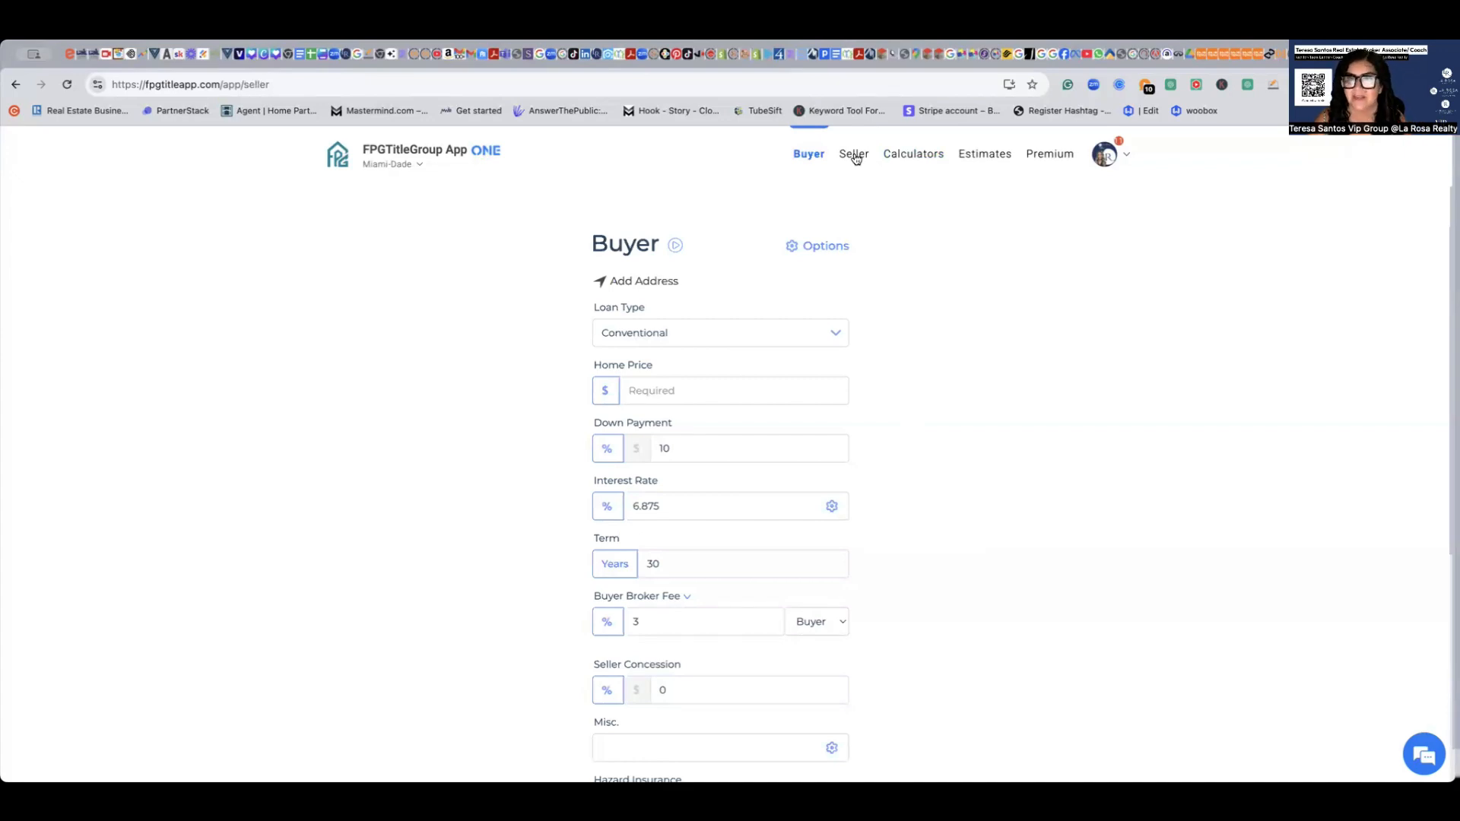
click(916, 157)
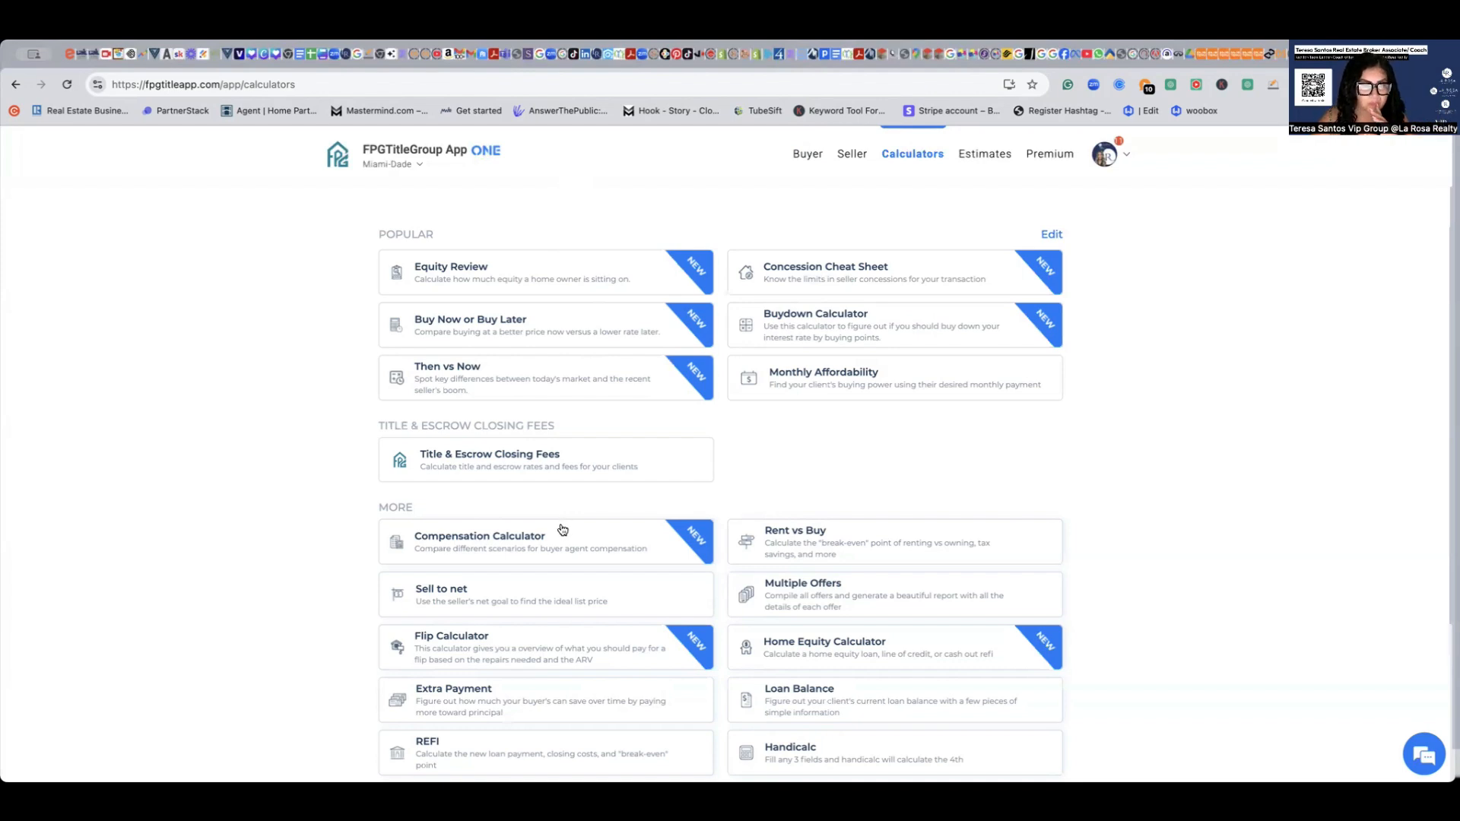
- Open the Compensation Calculator and enter a home price of 500,000 with the FHA loan type
click(449, 541)
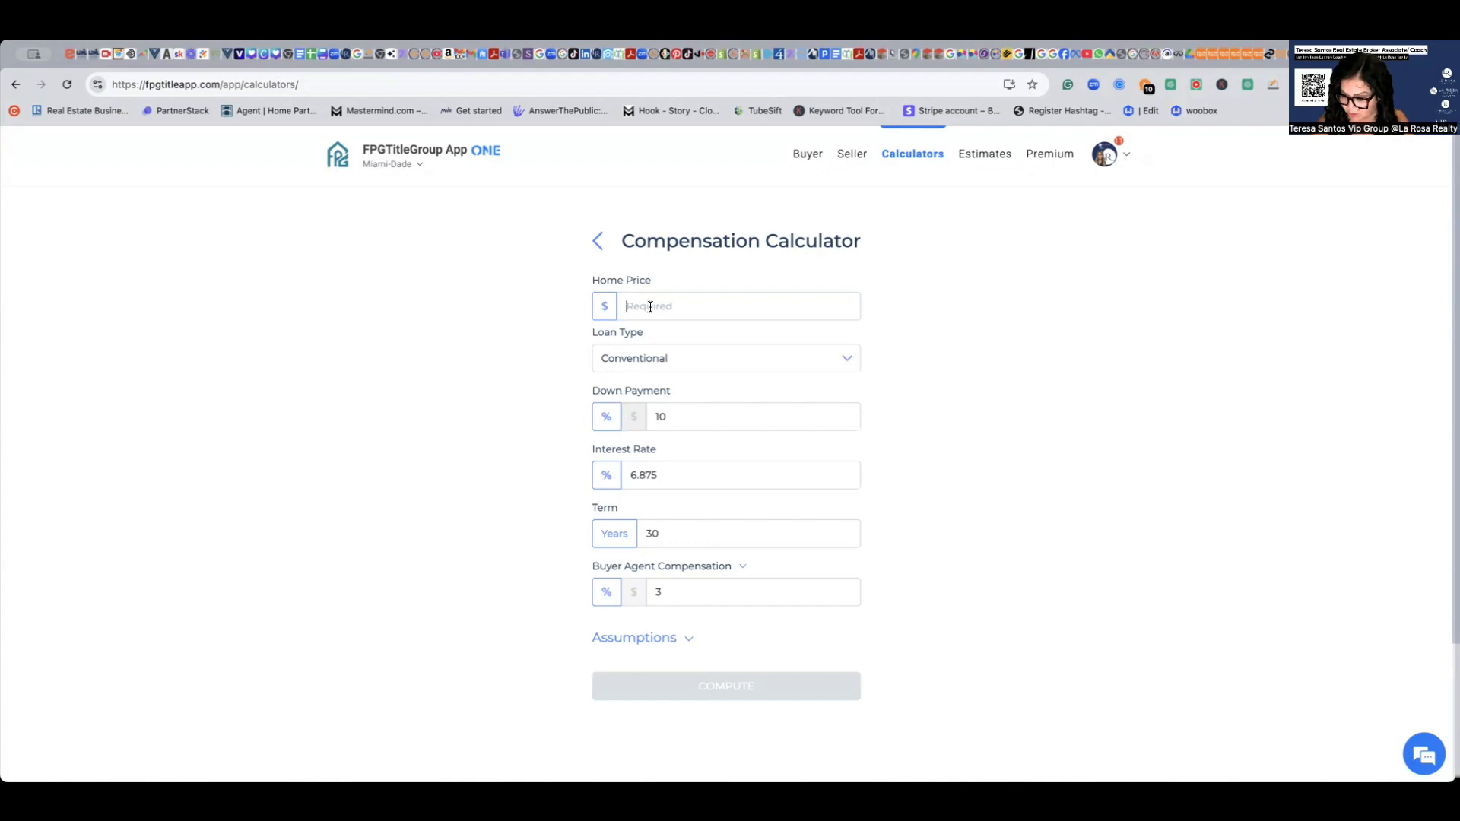
text(5000000)
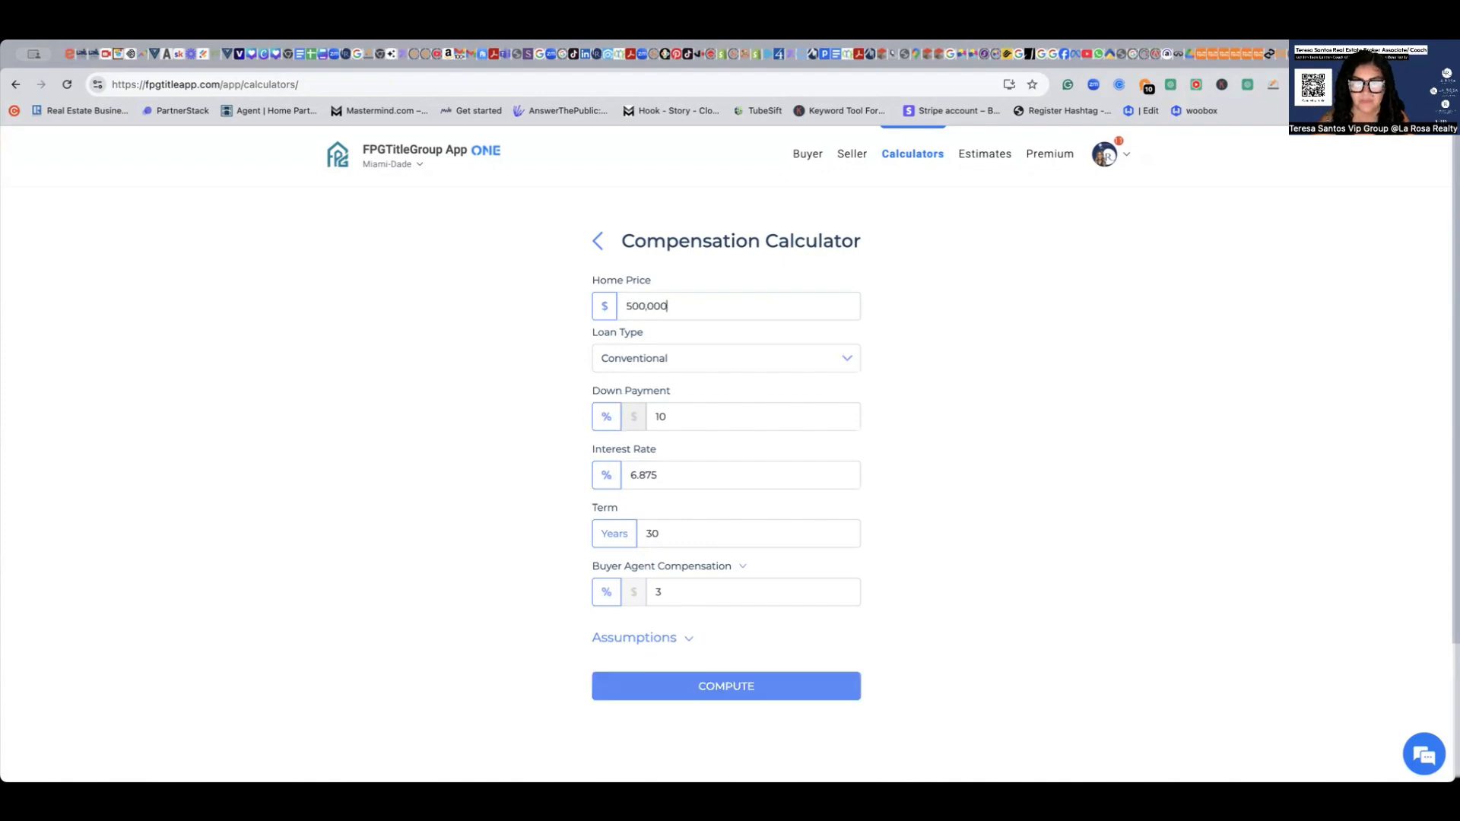
click(783, 365)
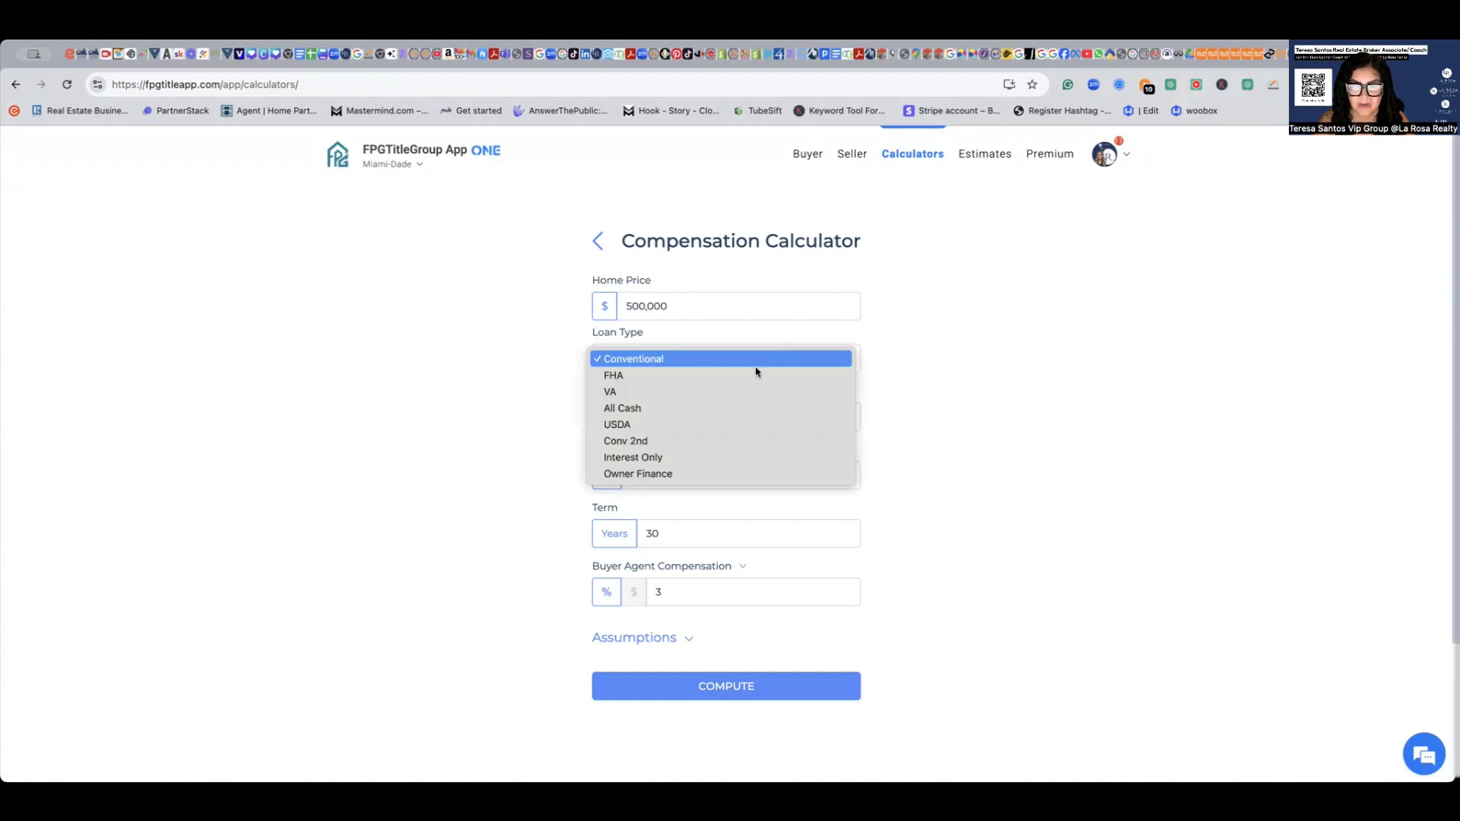
click(617, 376)
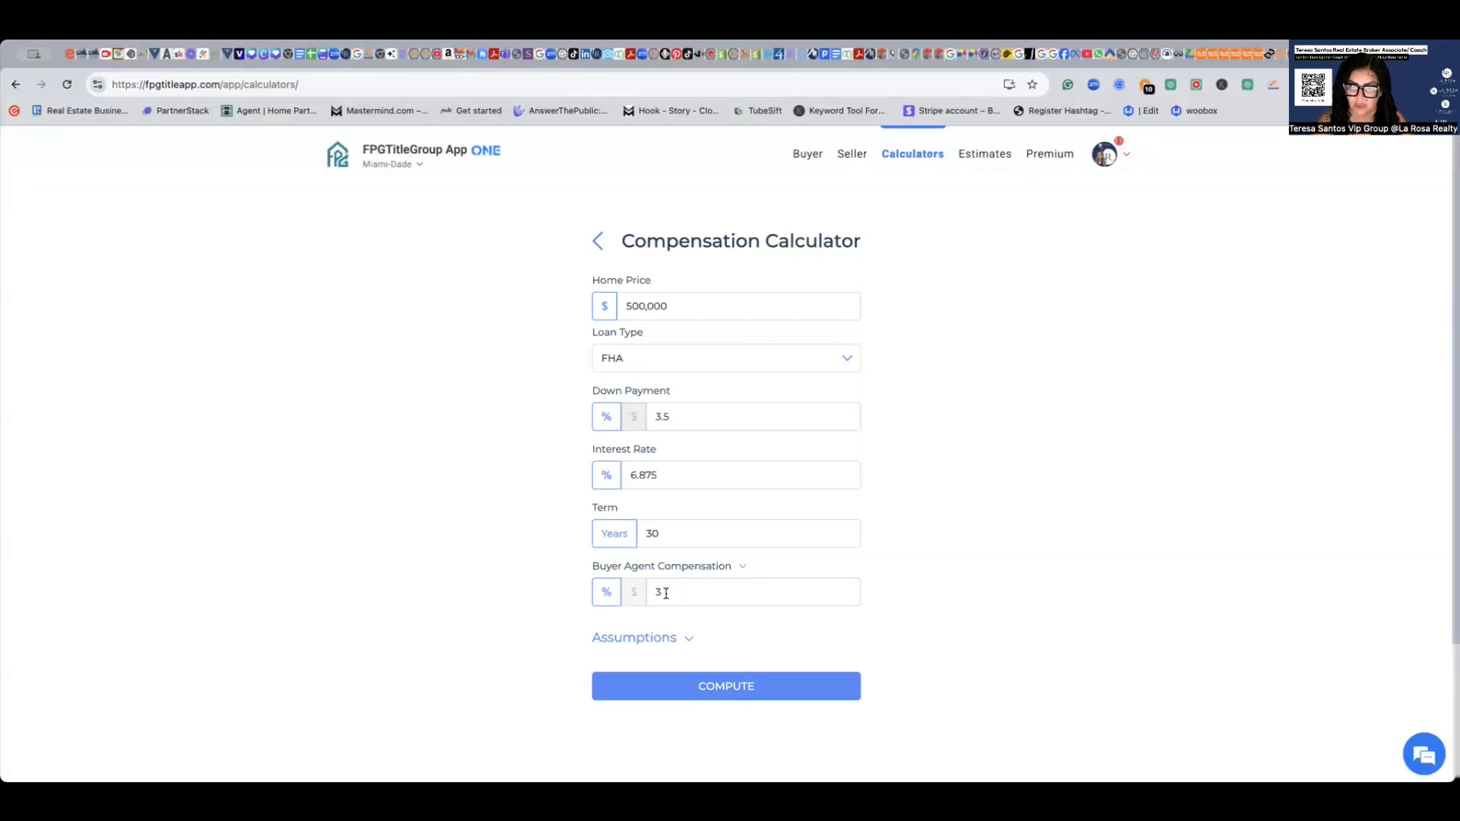
- Expand the assumptions for insurance, taxes, HOA and closing date, and compute the compensation scenarios
scroll(673, 594, down, 2)
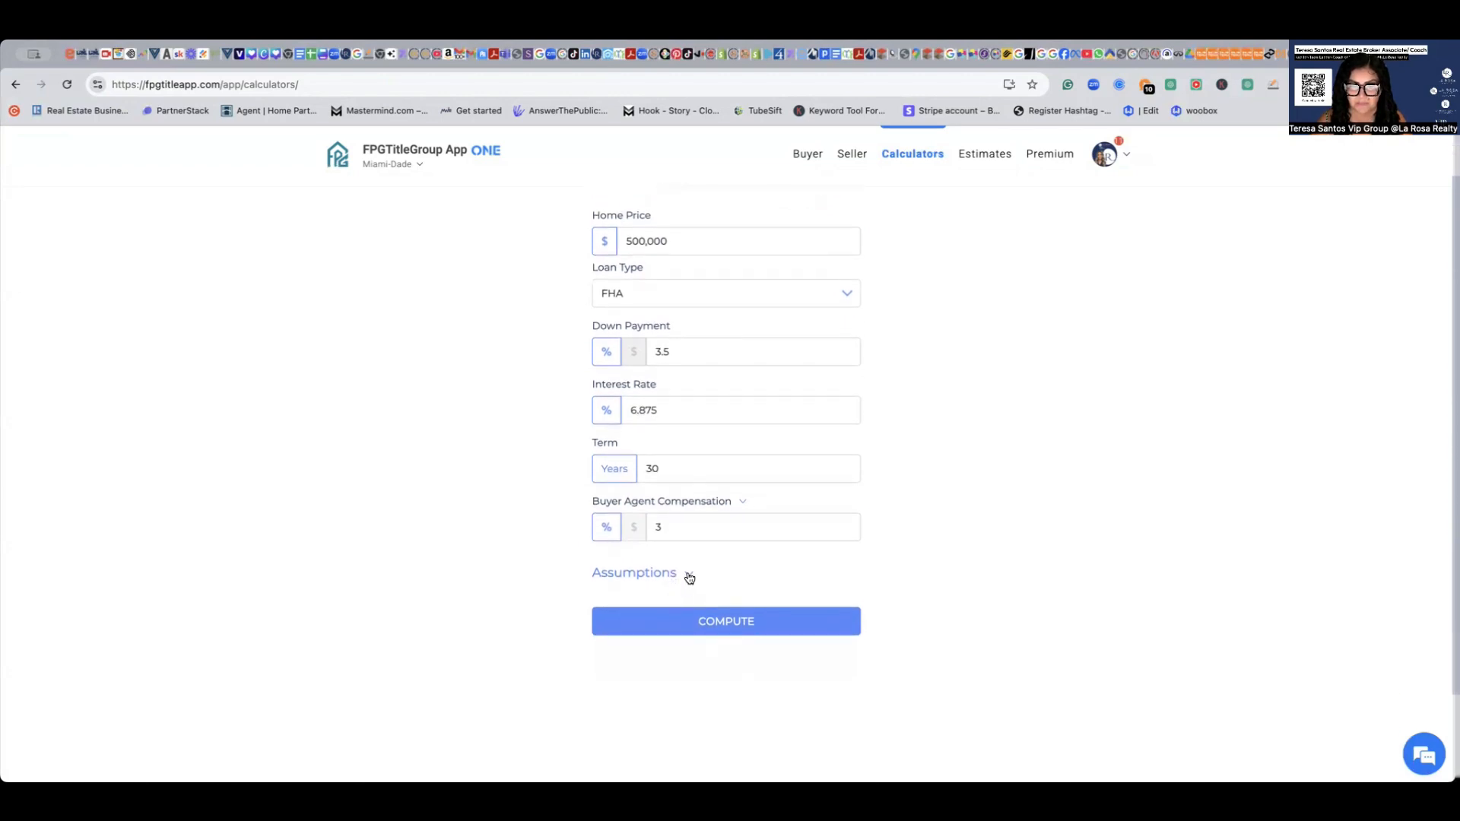
click(688, 575)
scroll(966, 612, down, 5)
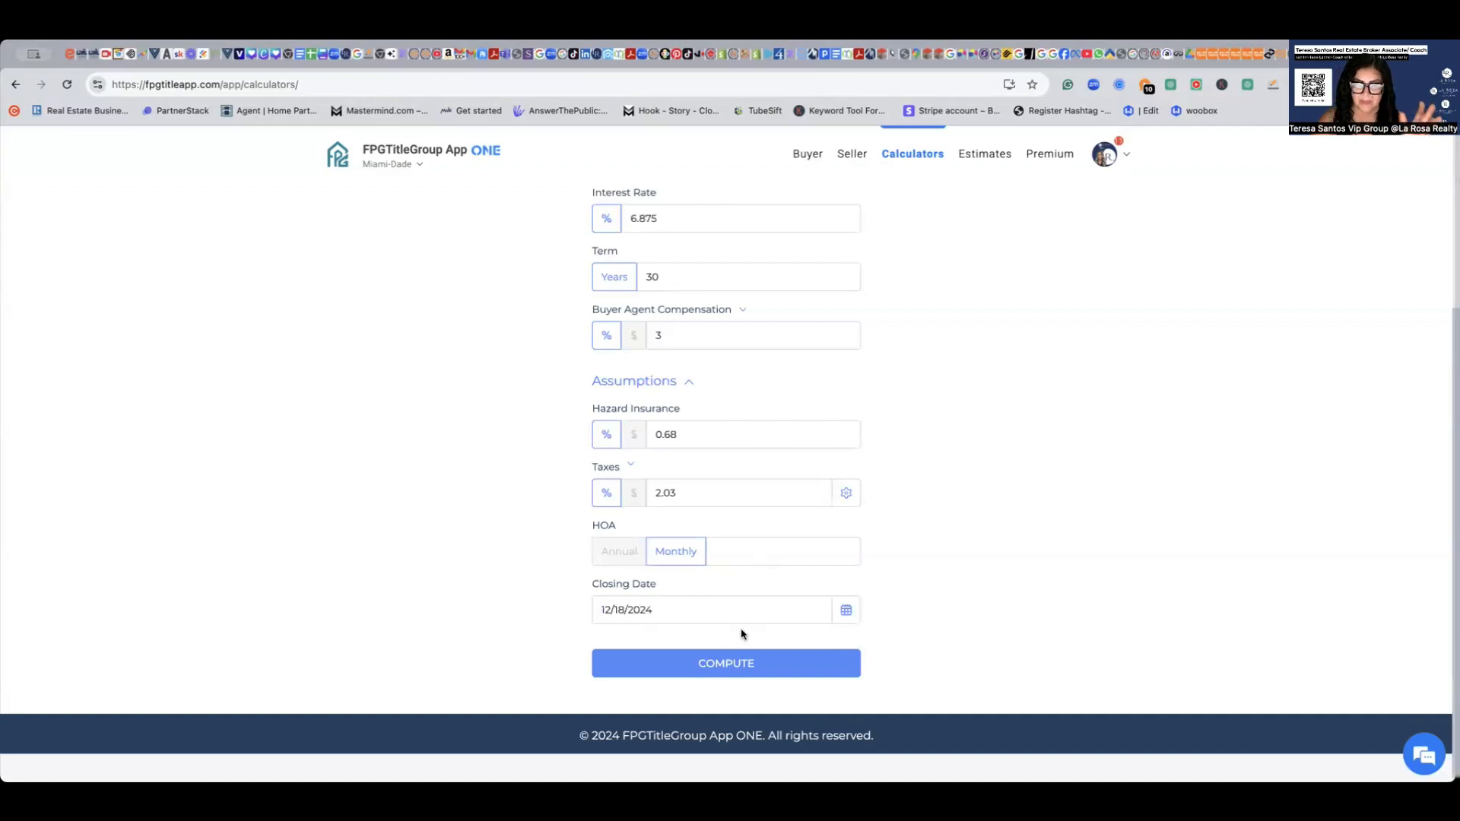
click(727, 665)
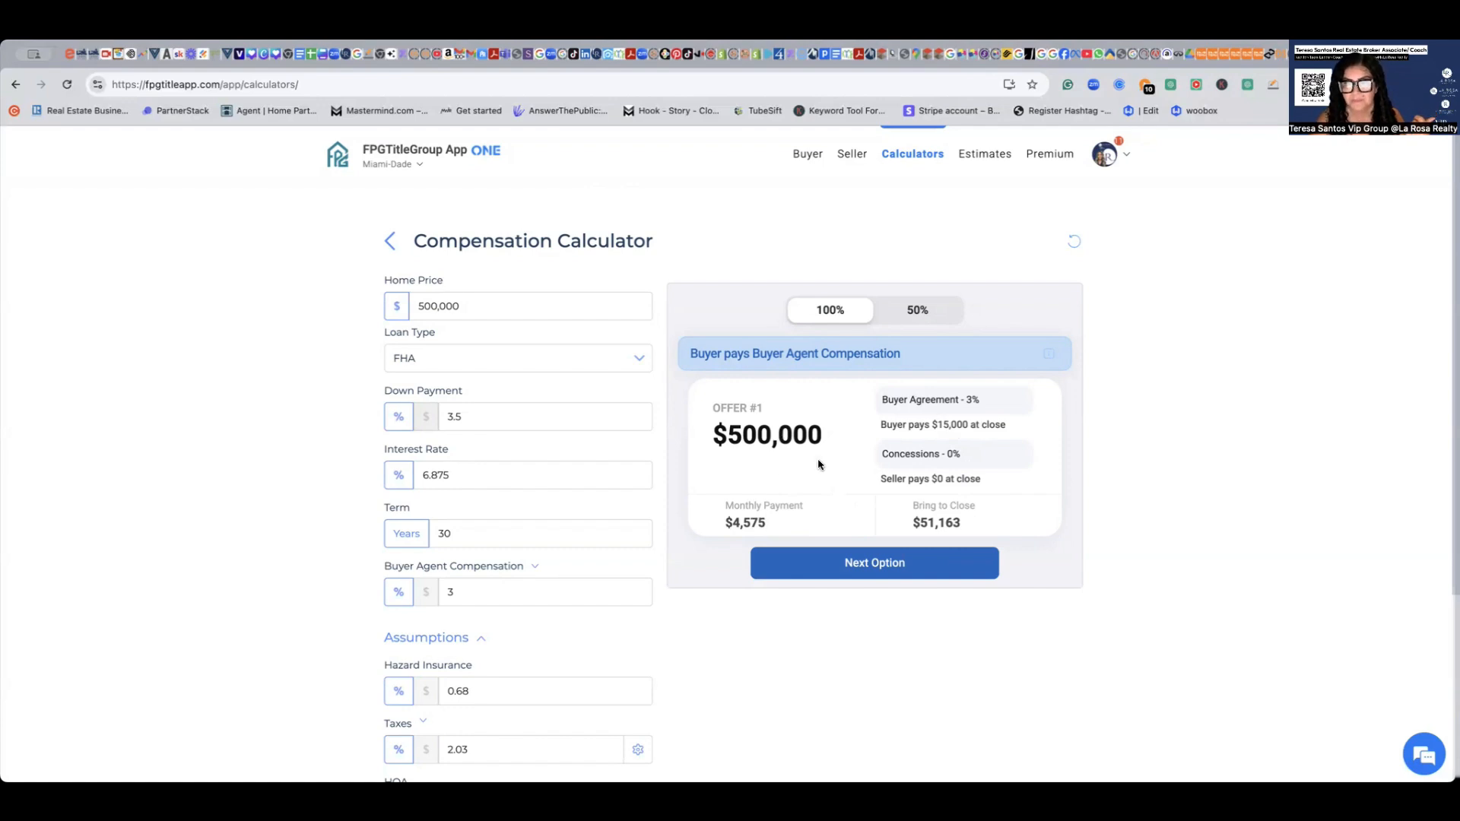
- Review the 50% scenario, comparing the two offers that split the buyer agent compensation between buyer and seller
click(909, 312)
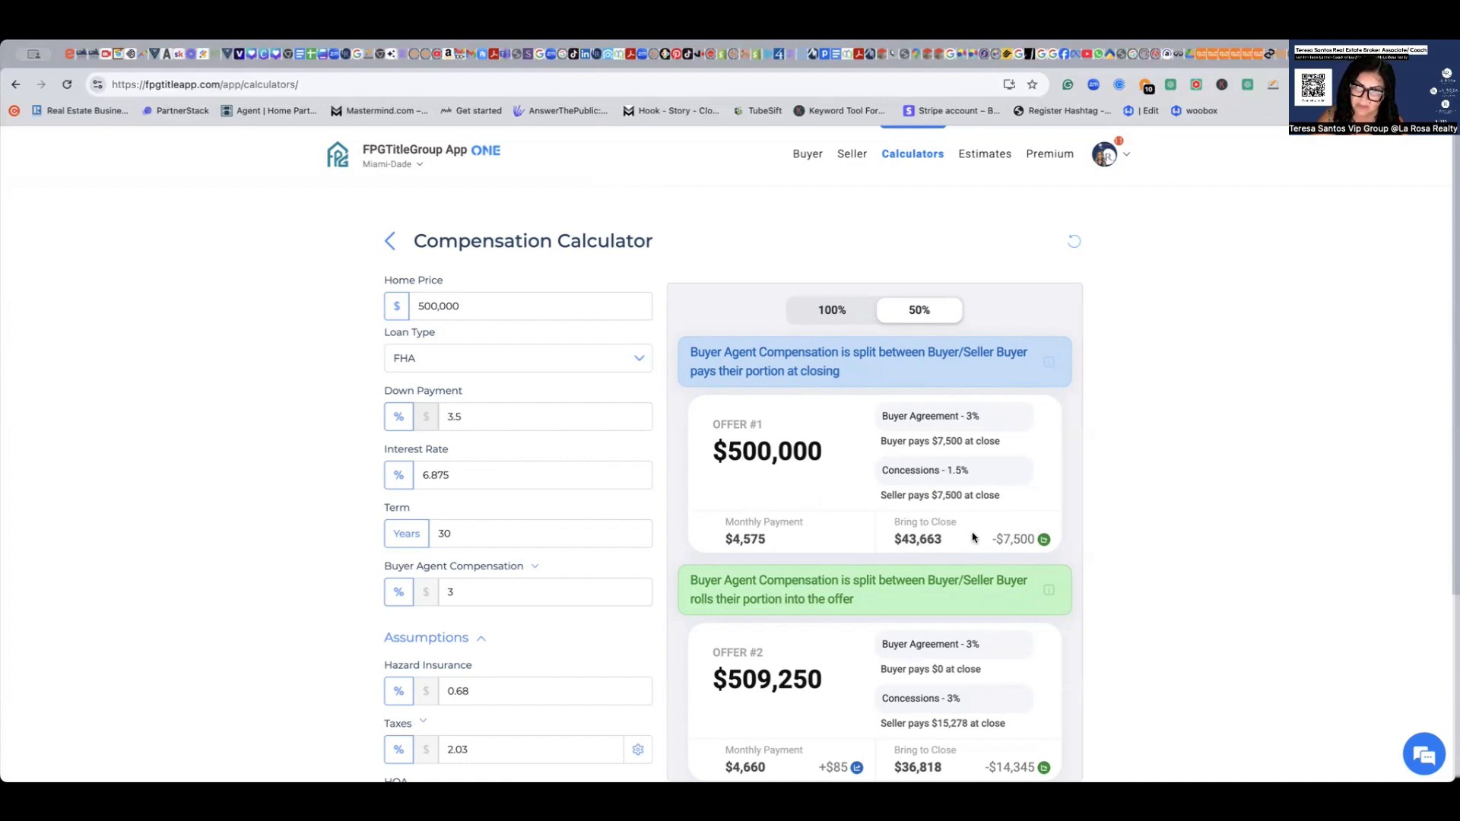
scroll(964, 531, down, 3)
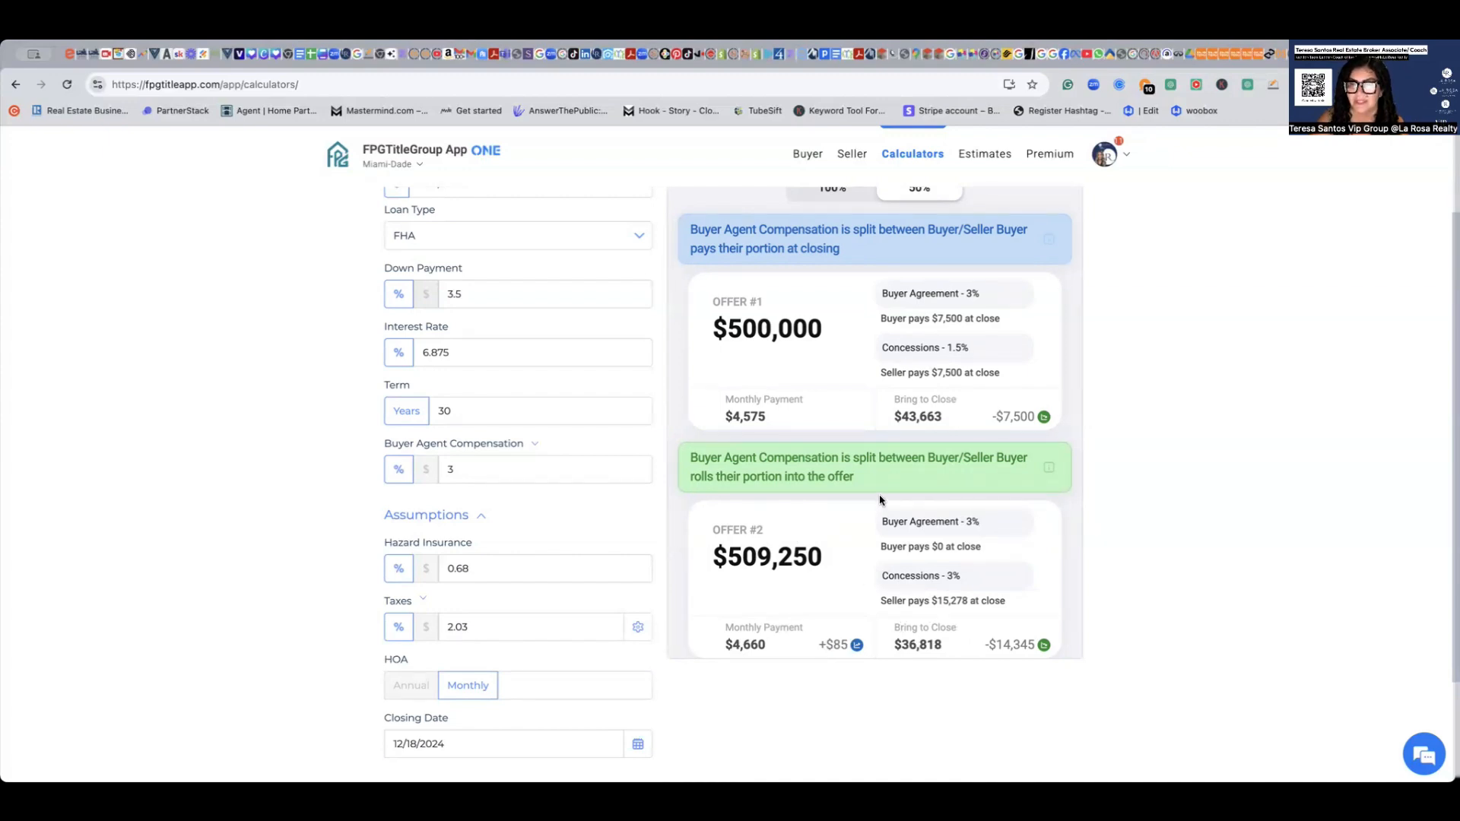
scroll(880, 496, up, 3)
scroll(882, 456, down, 3)
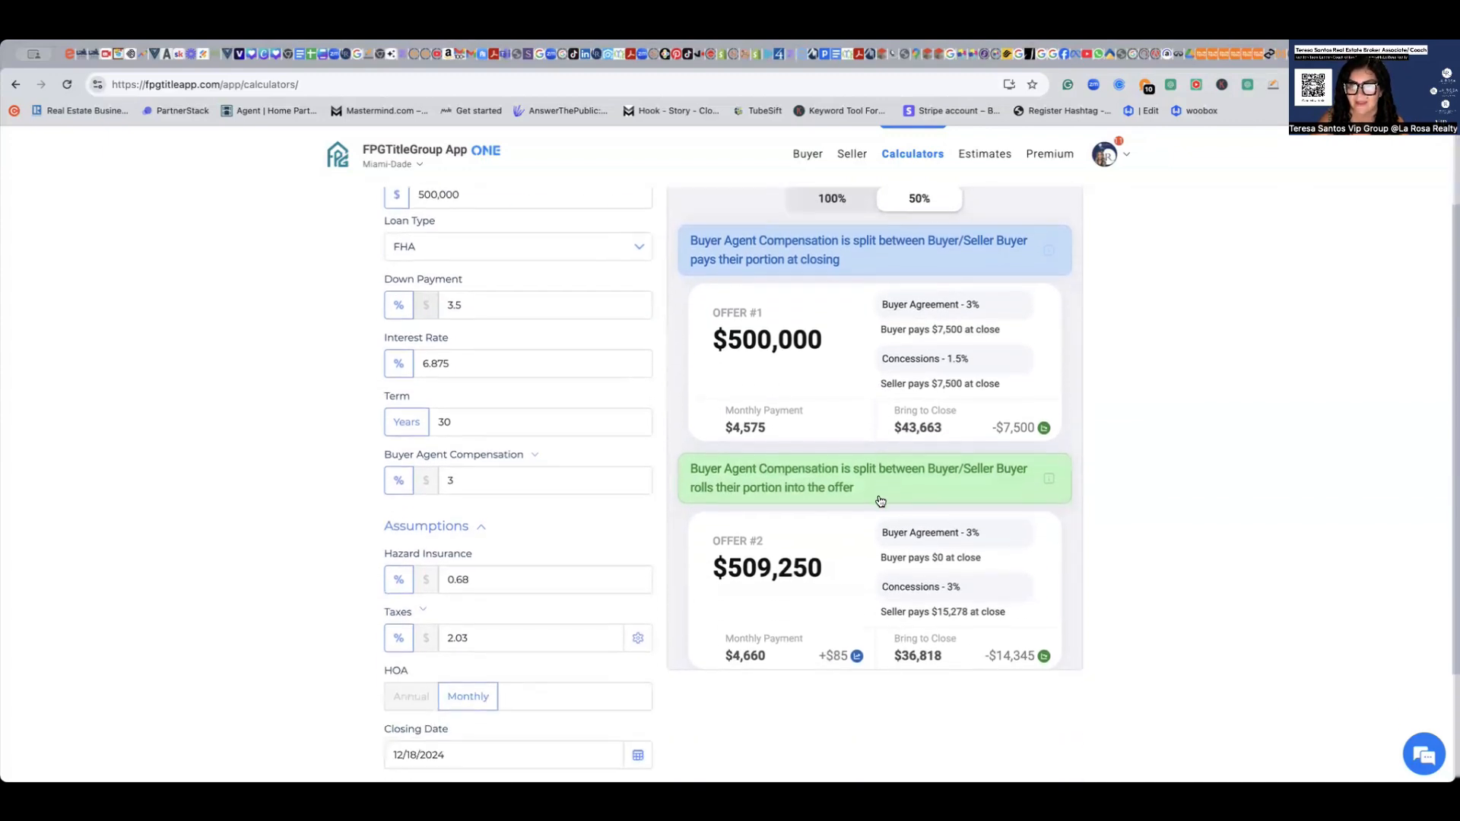
scroll(907, 388, up, 3)
- Return to the 100% scenario and reveal the seller-paid and rolled-into-offer options
click(836, 308)
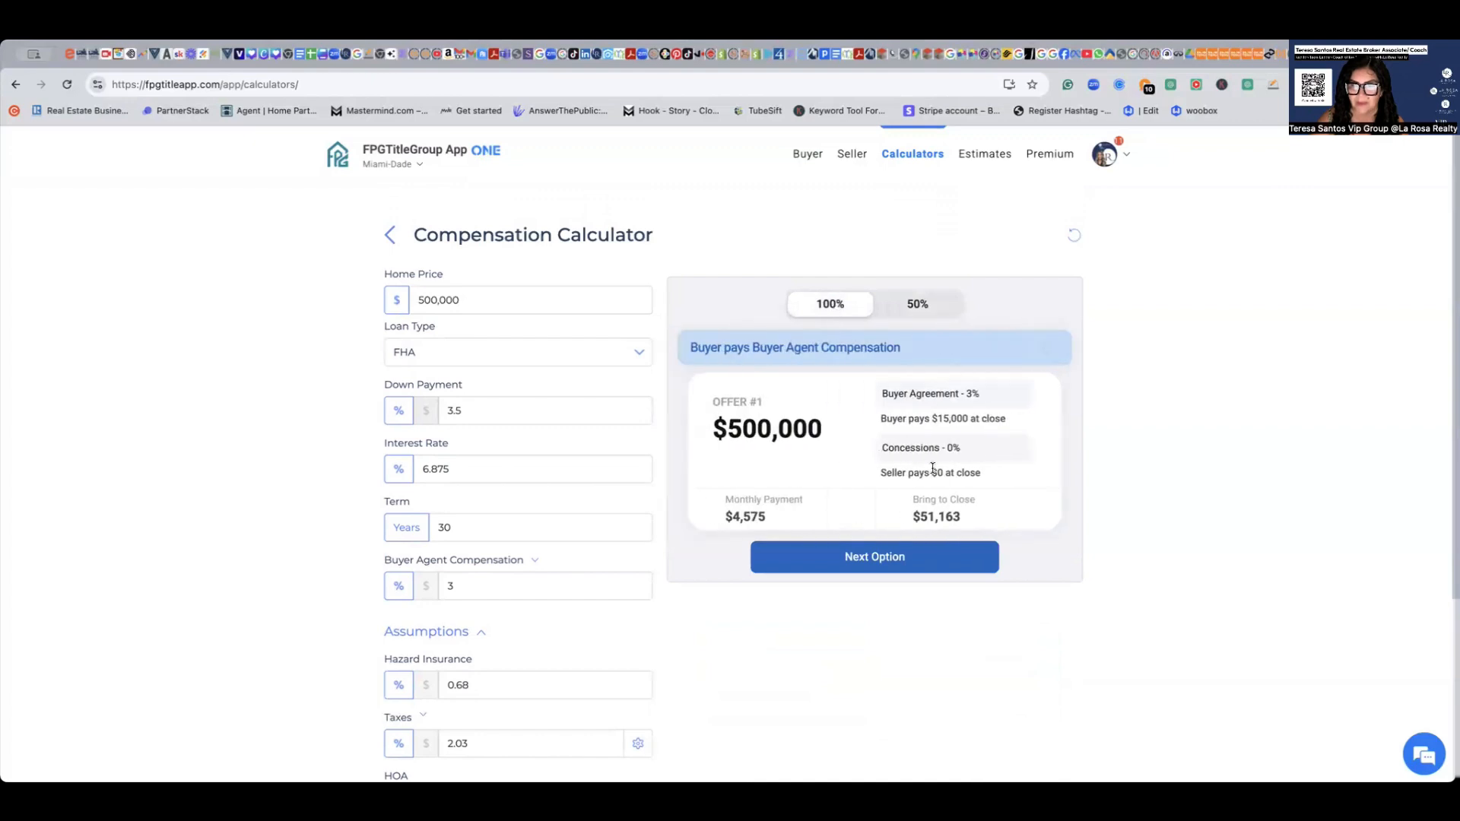
click(867, 558)
scroll(866, 560, down, 4)
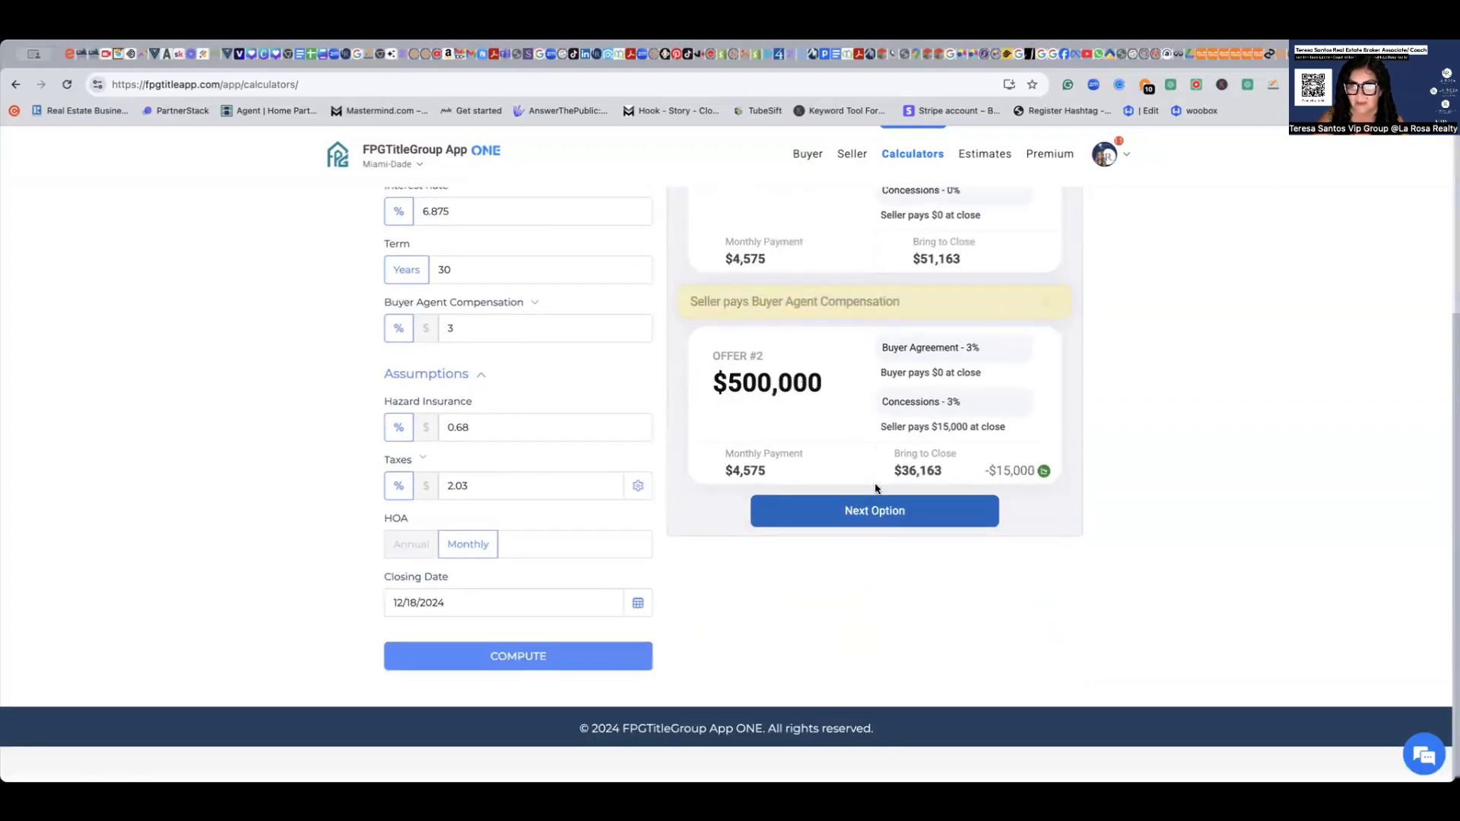
click(876, 512)
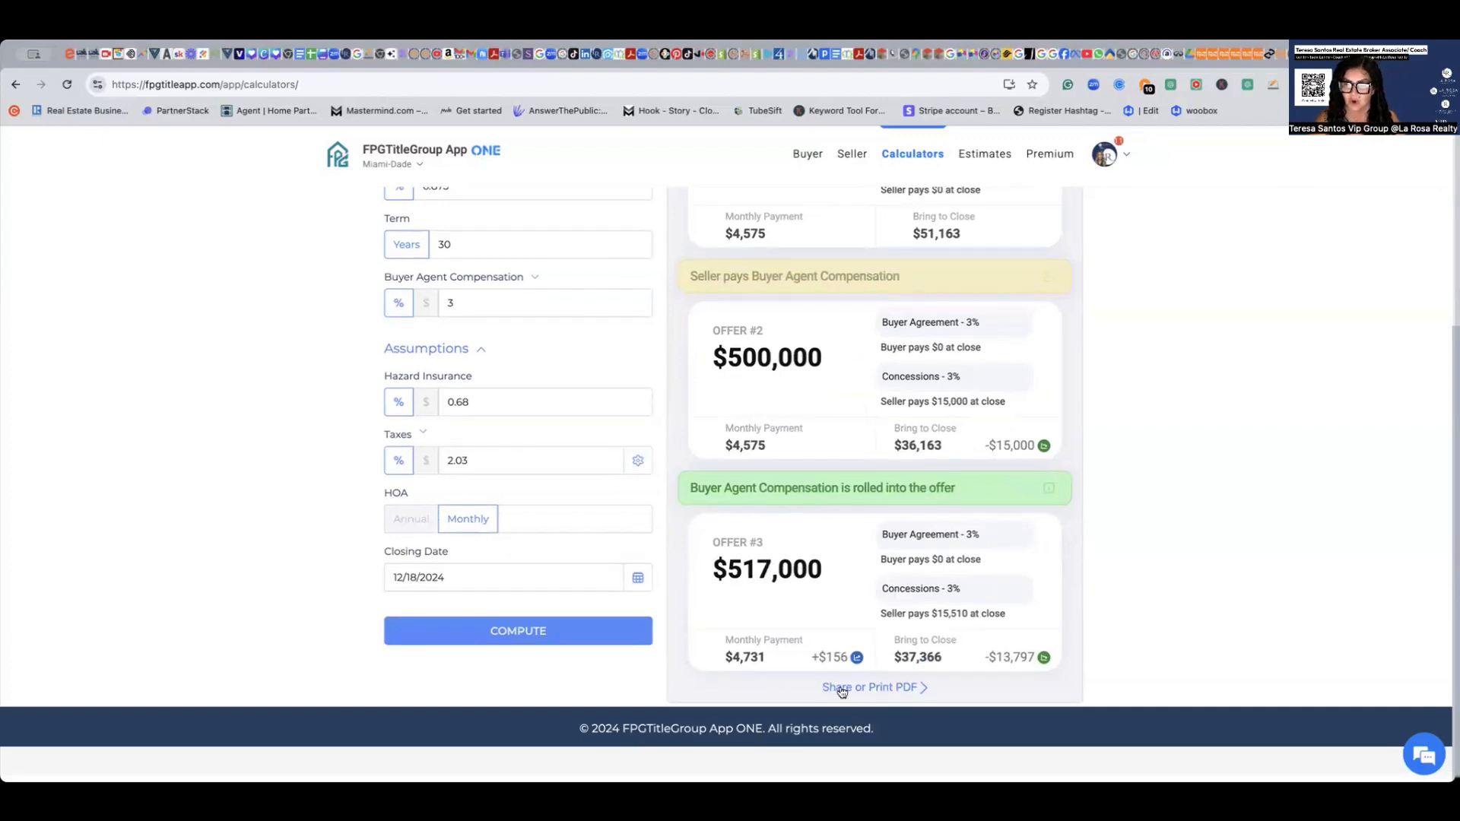
- Open the shareable Buyer Agent Compensation Guide and check its download formats without downloading
click(878, 687)
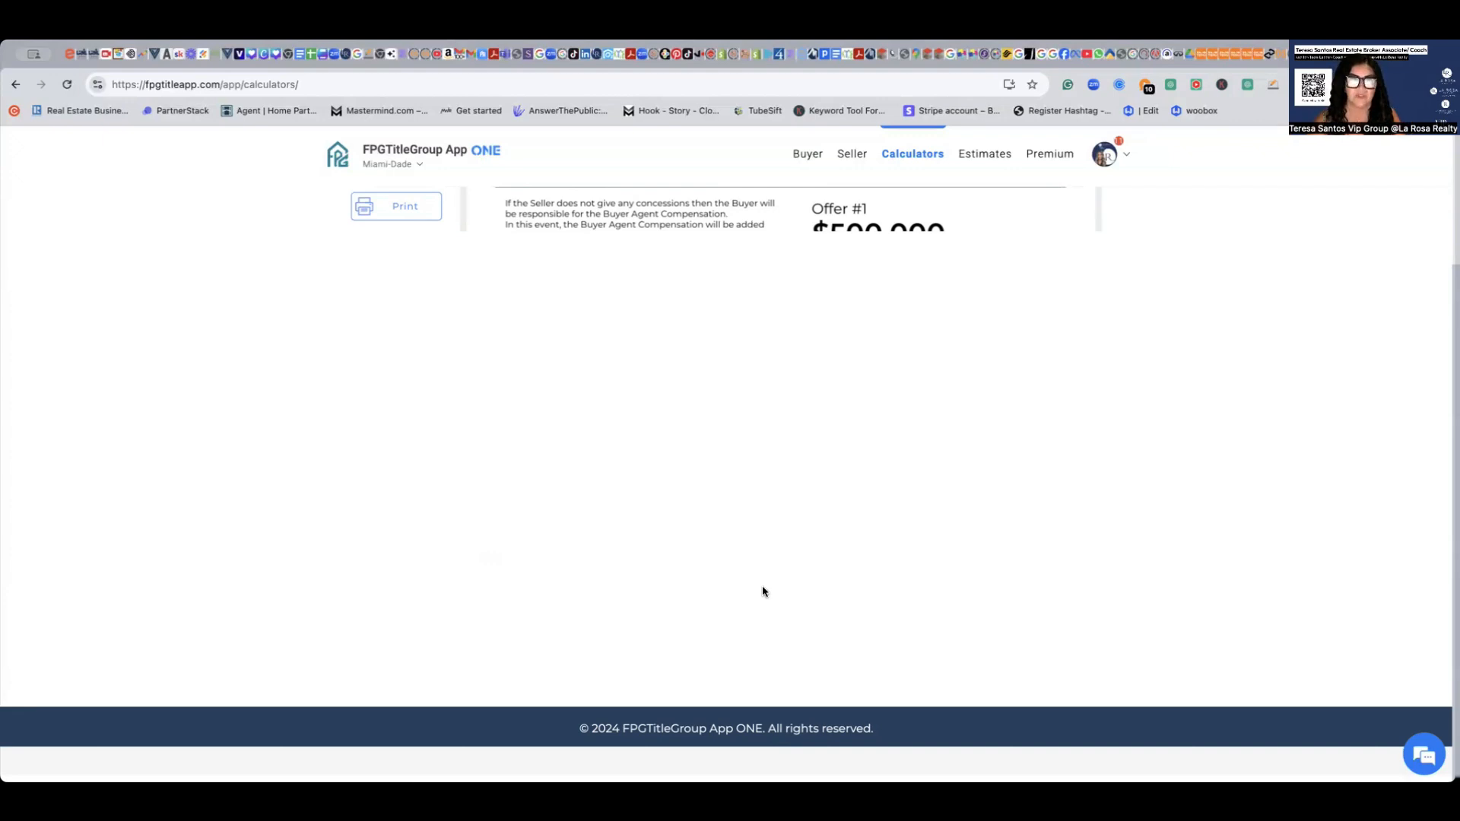
scroll(764, 592, up, 3)
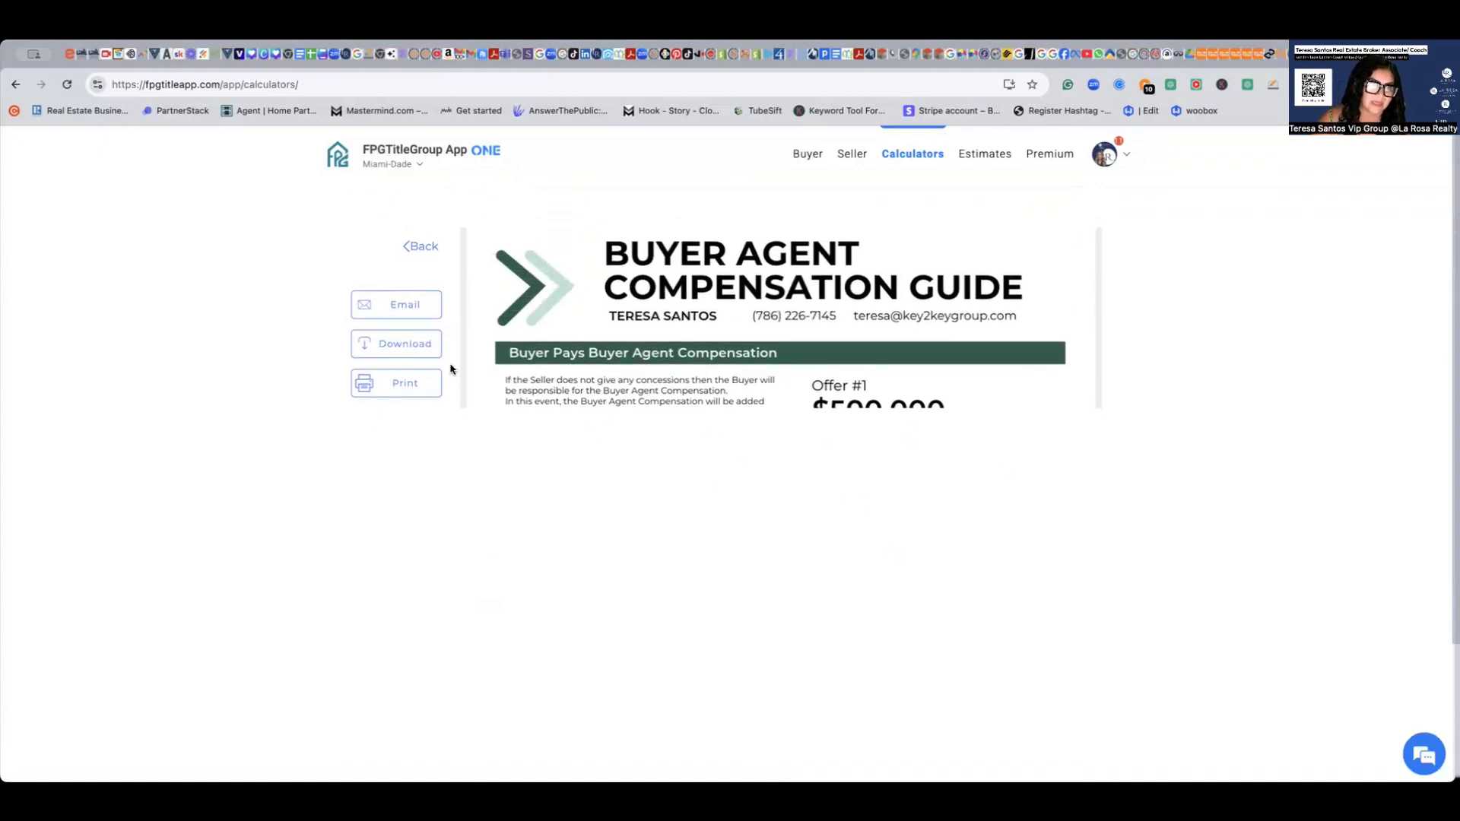
click(401, 348)
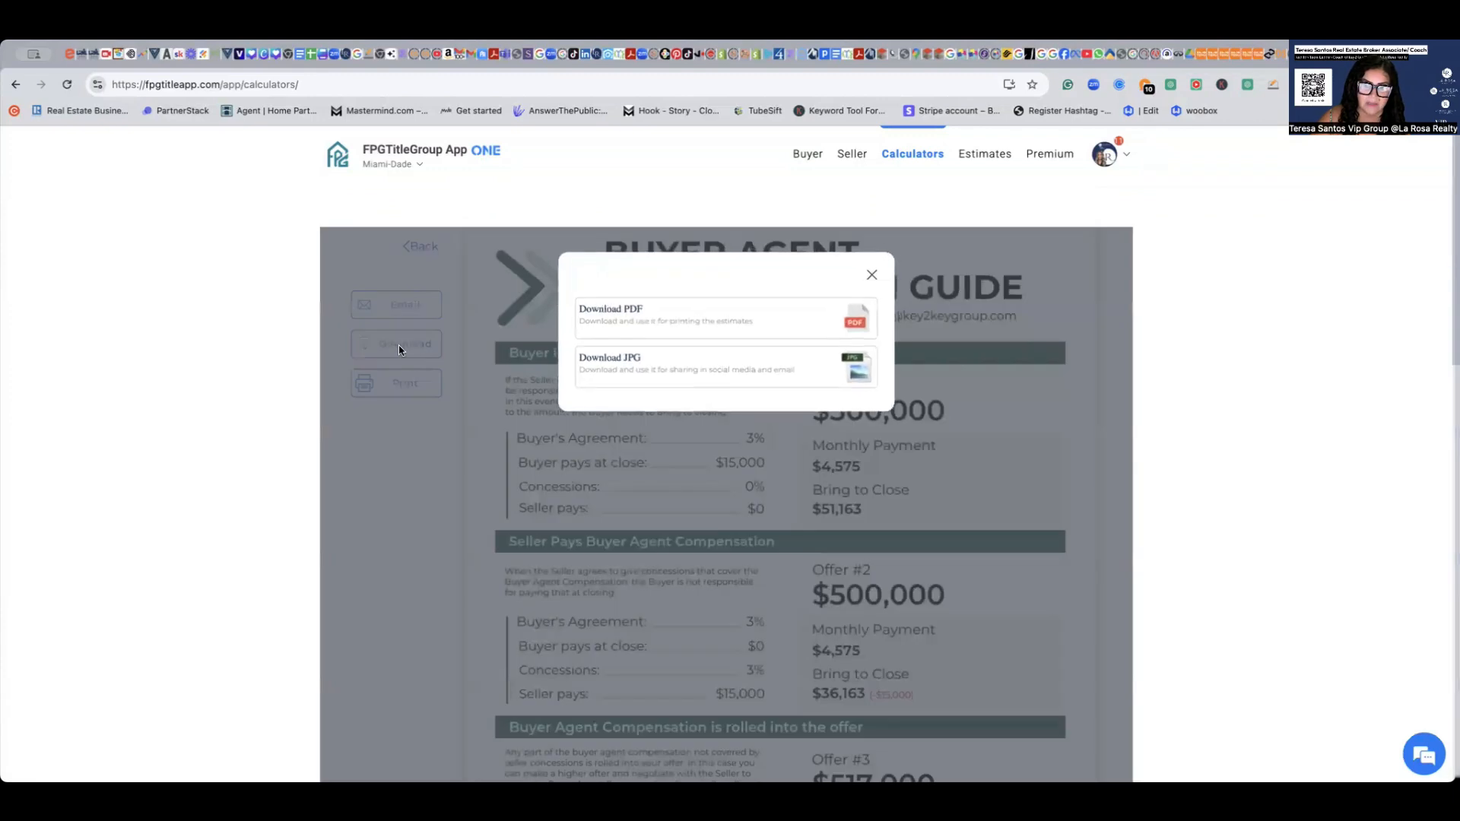
click(880, 272)
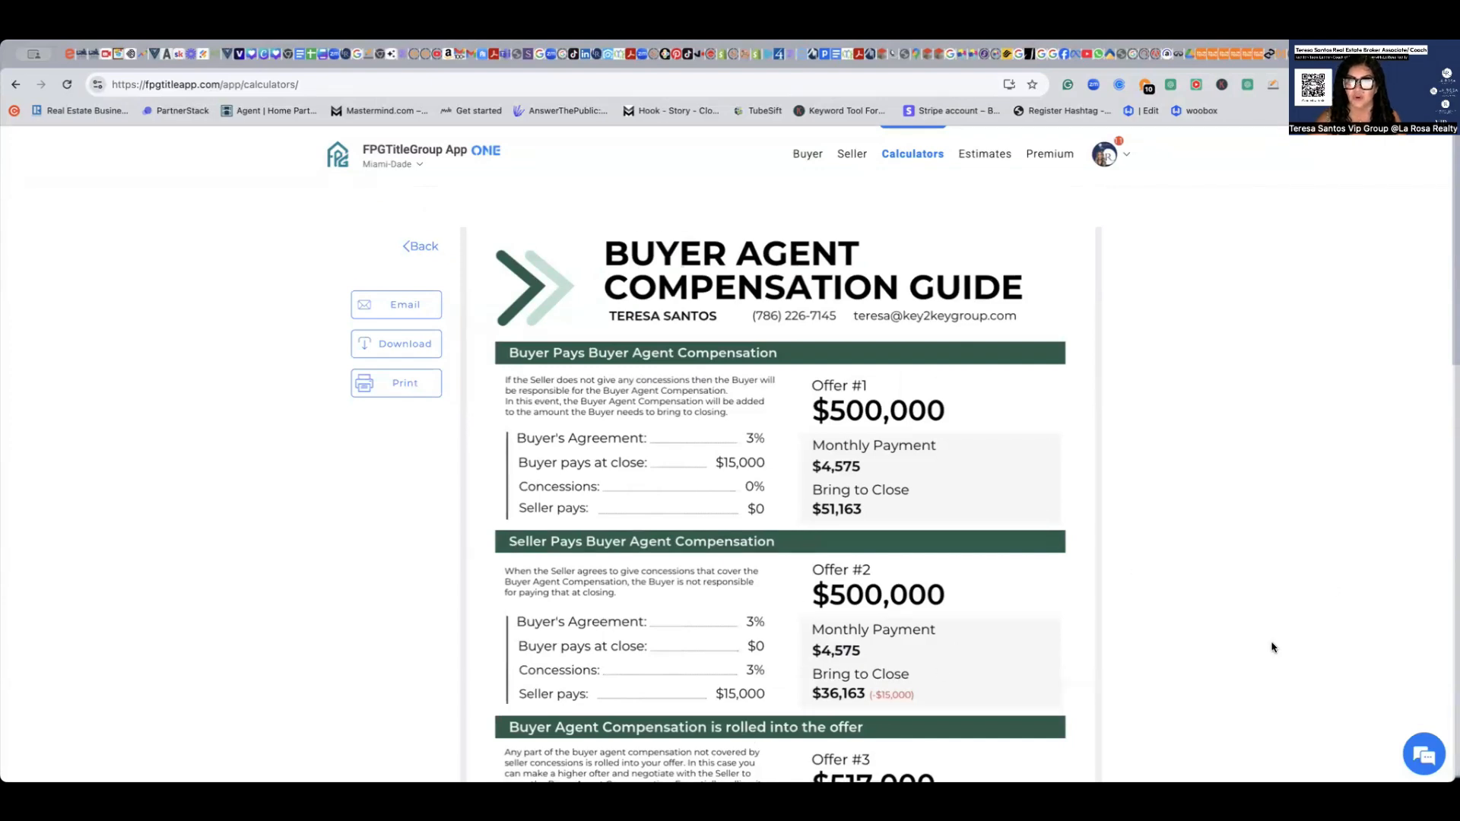
- Examine both pages of the Buyer Agent Compensation Guide, comparing payments, concessions and cash to close for each offer
scroll(1274, 647, down, 2)
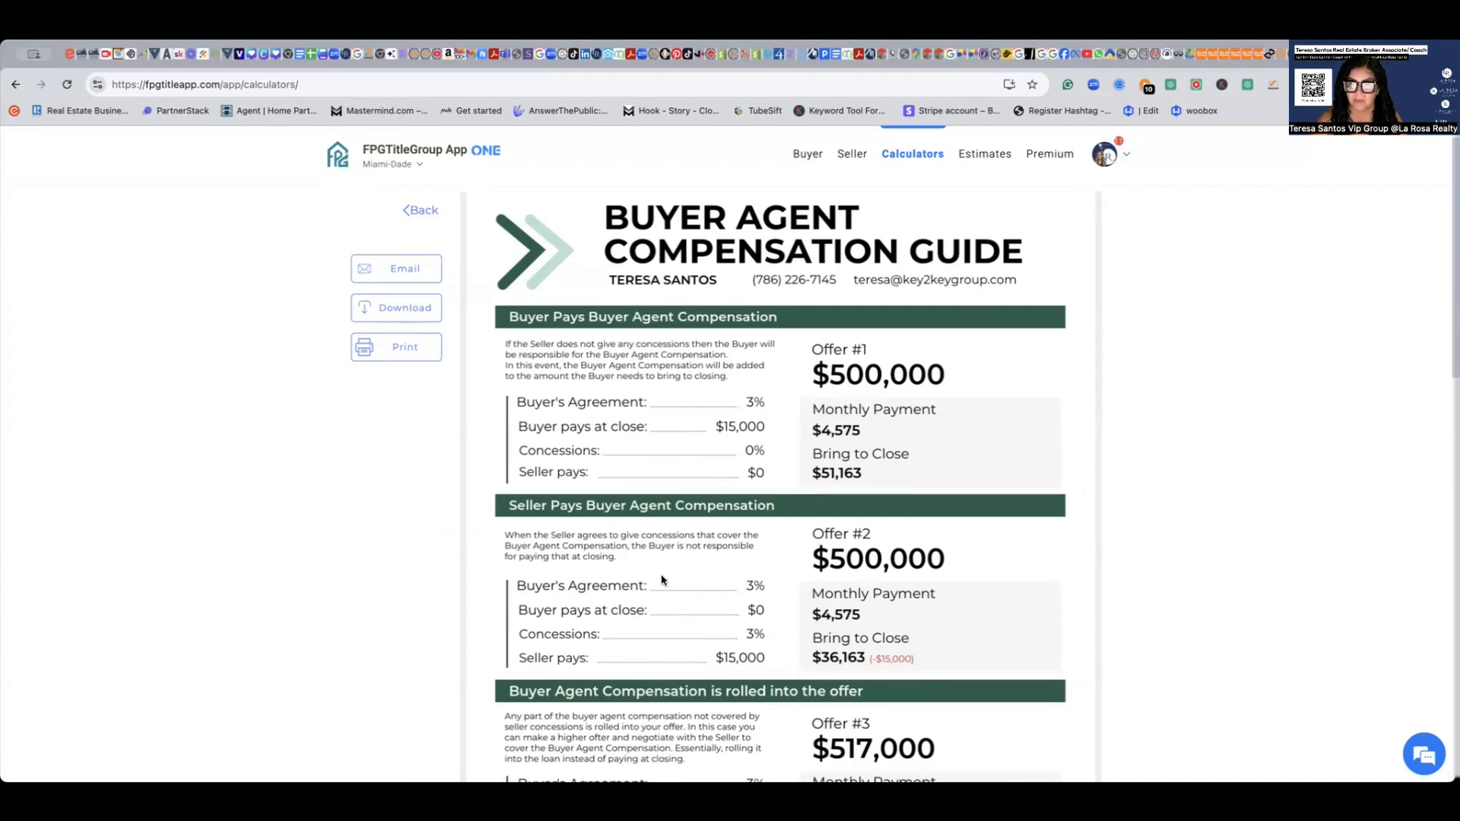
scroll(662, 581, down, 5)
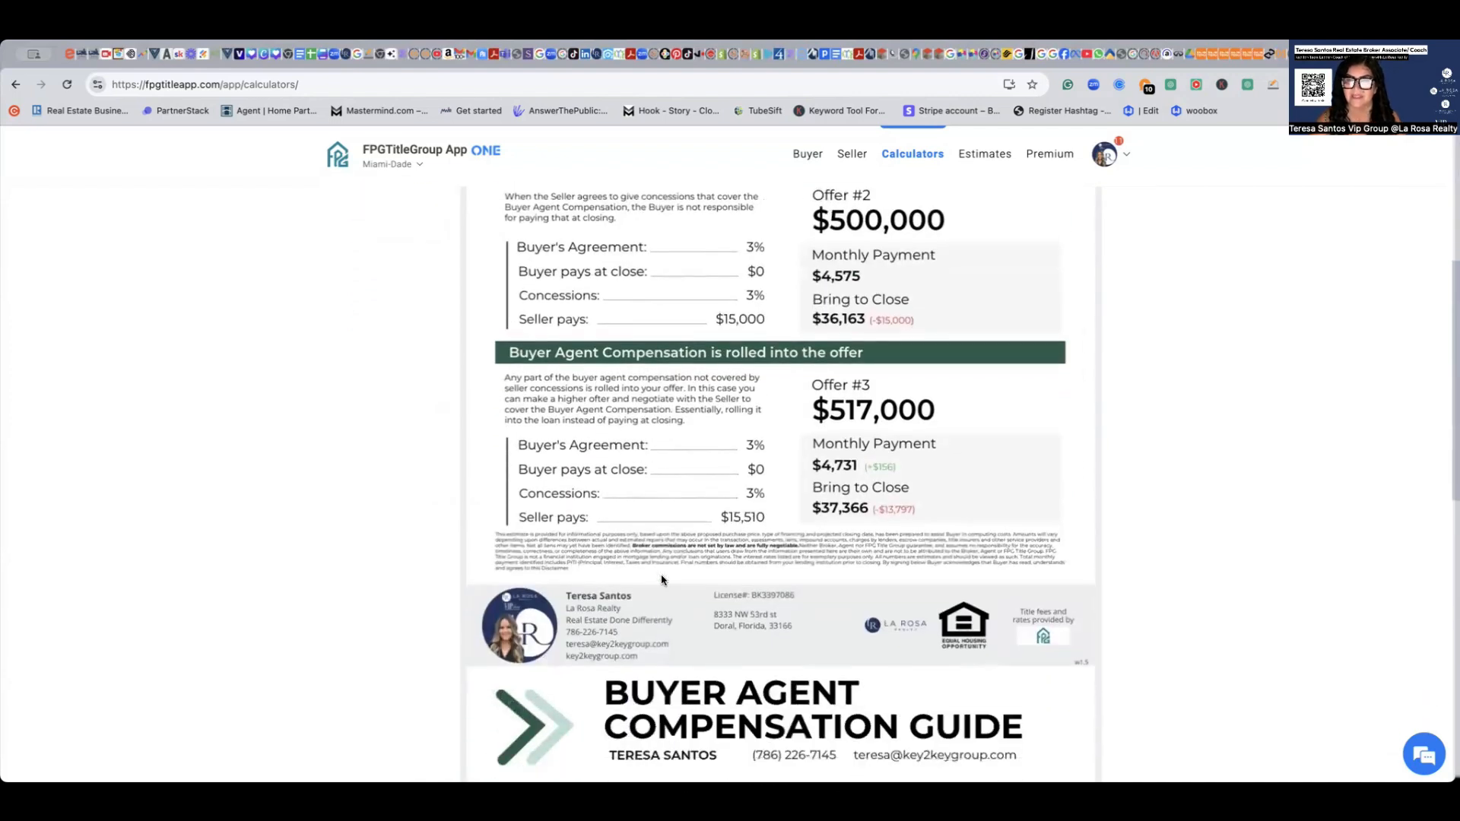
scroll(661, 580, down, 2)
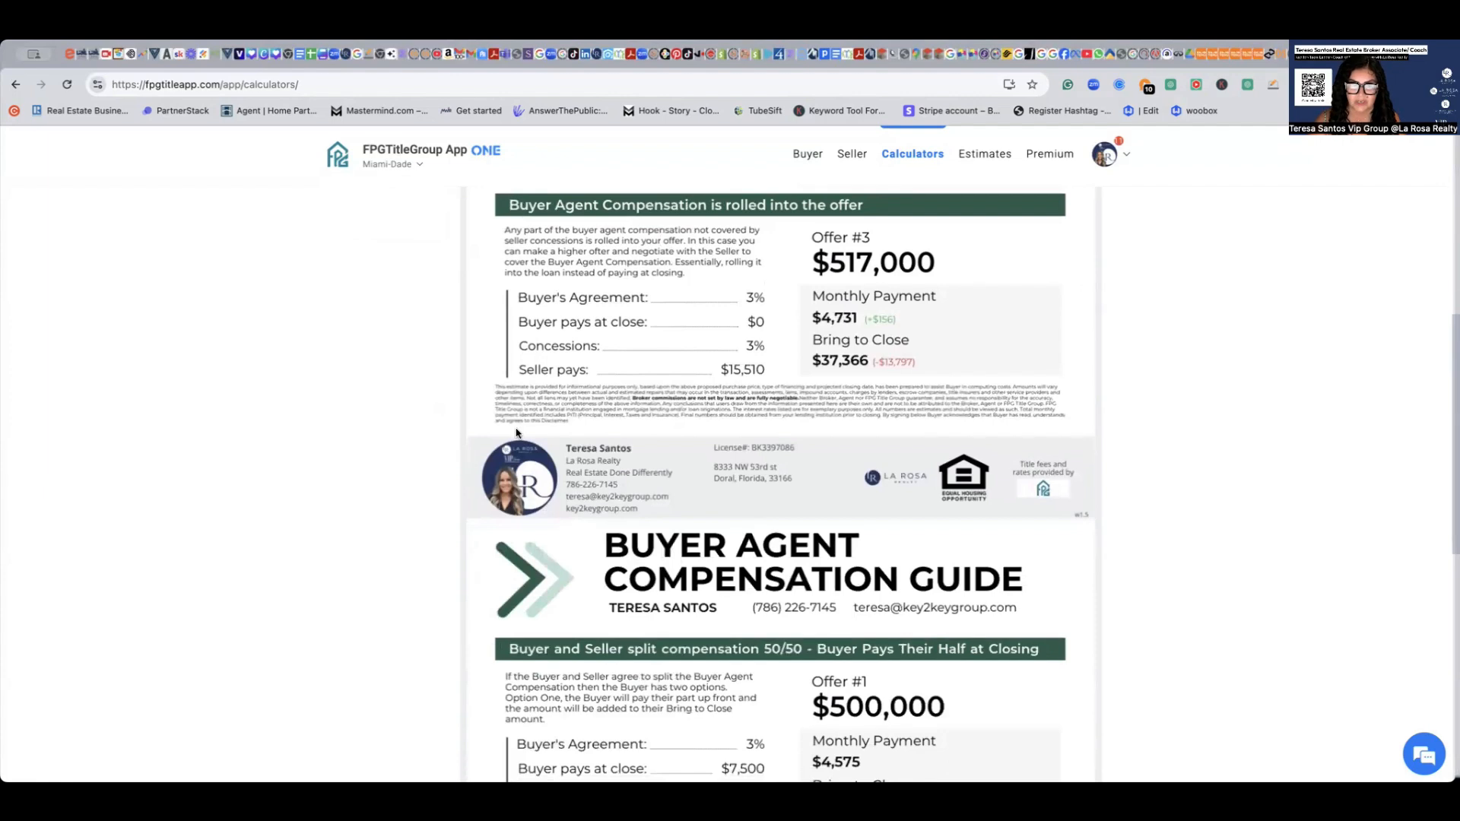
scroll(787, 508, down, 5)
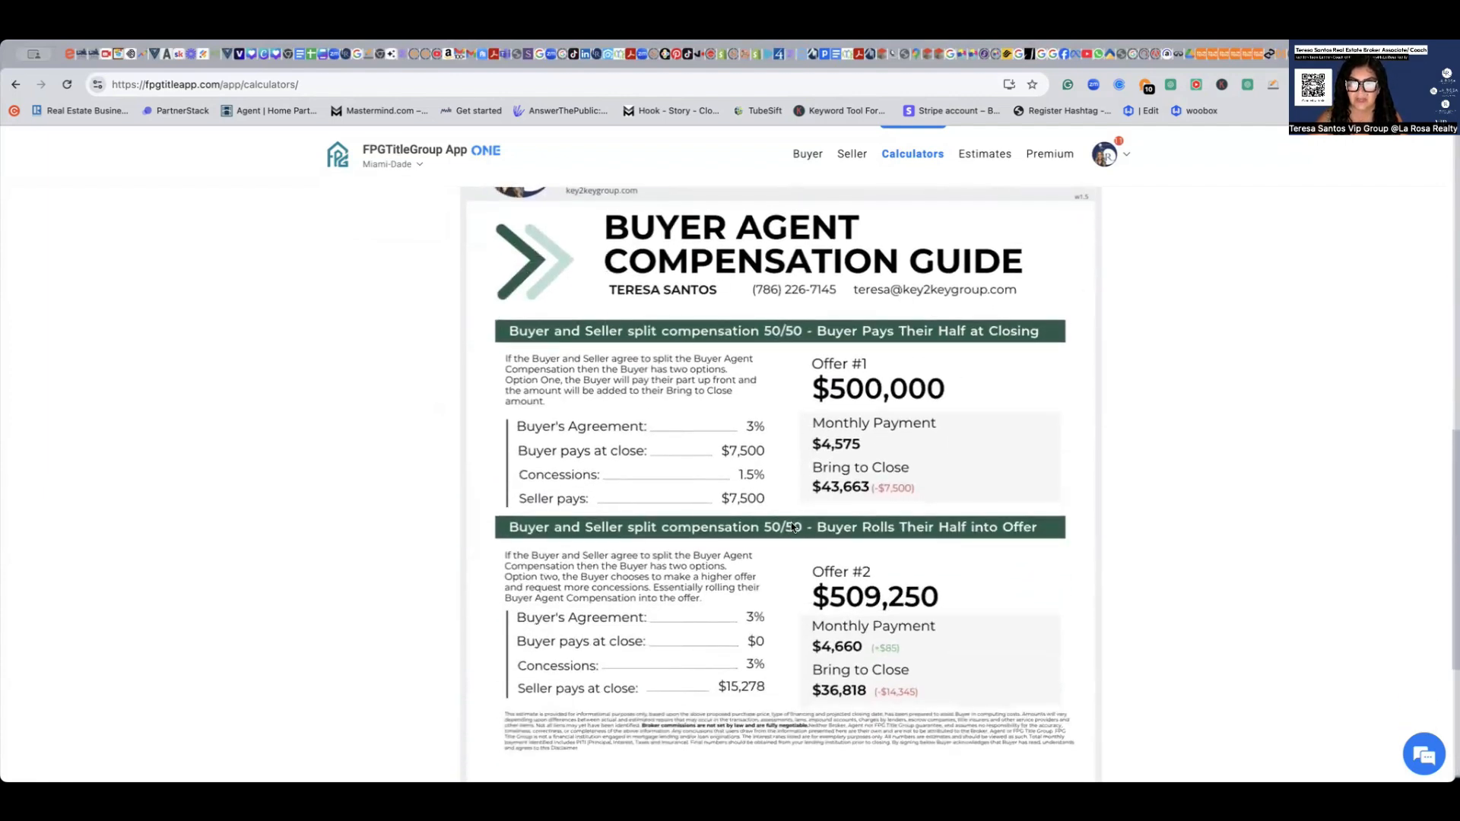
scroll(879, 482, down, 1)
scroll(876, 482, down, 4)
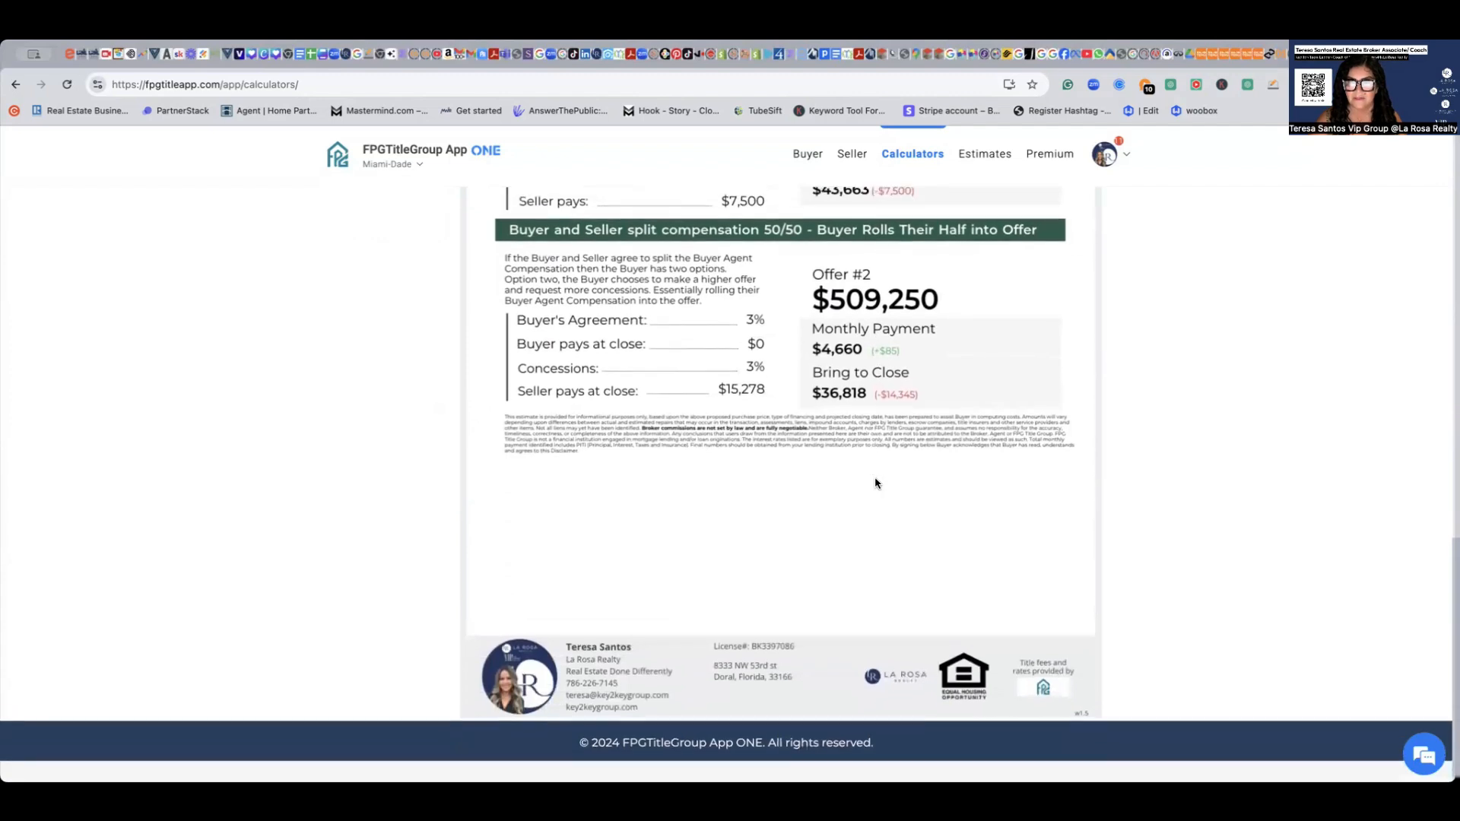
scroll(876, 482, up, 4)
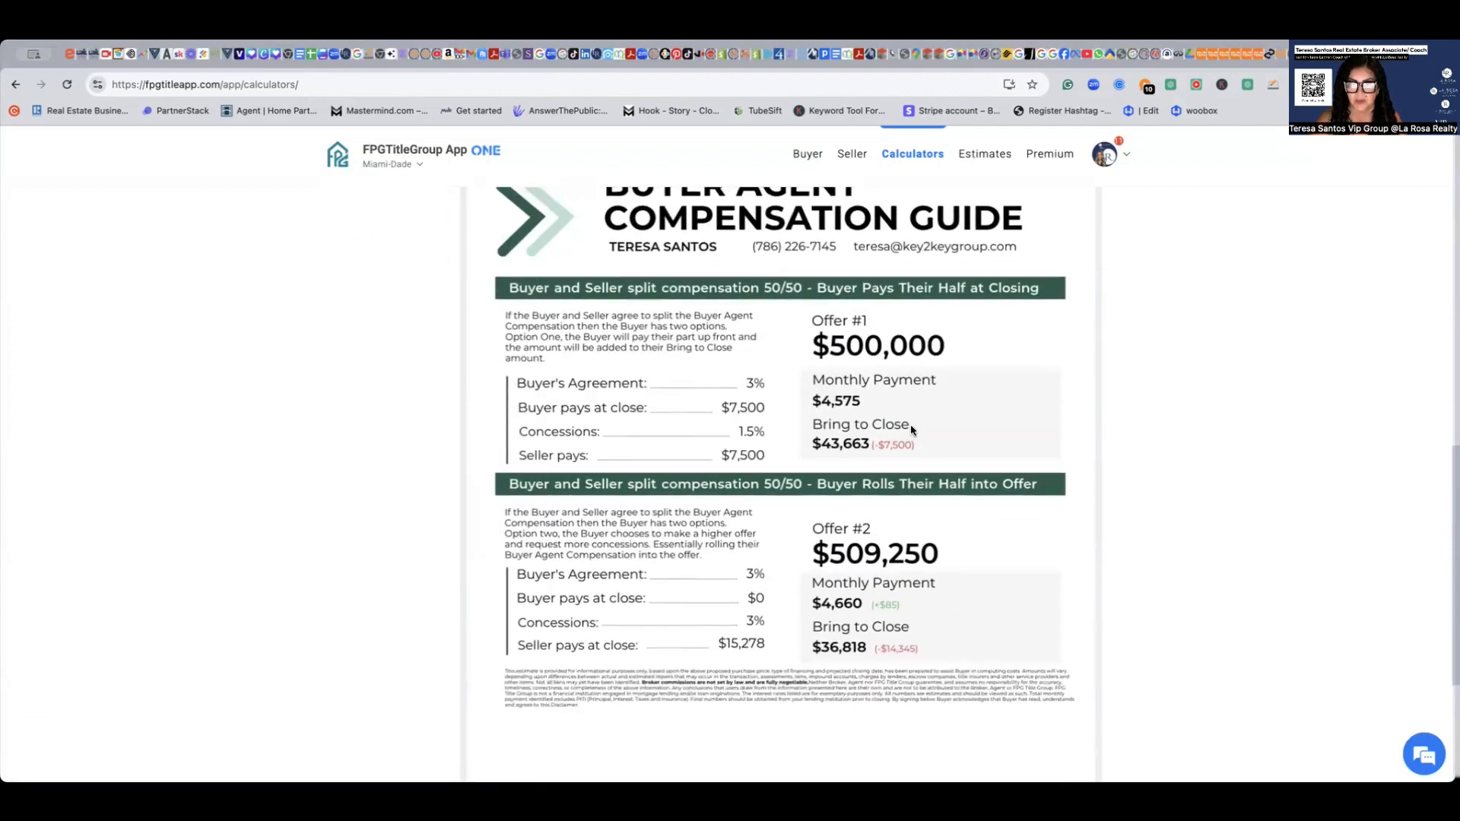
scroll(897, 547, up, 5)
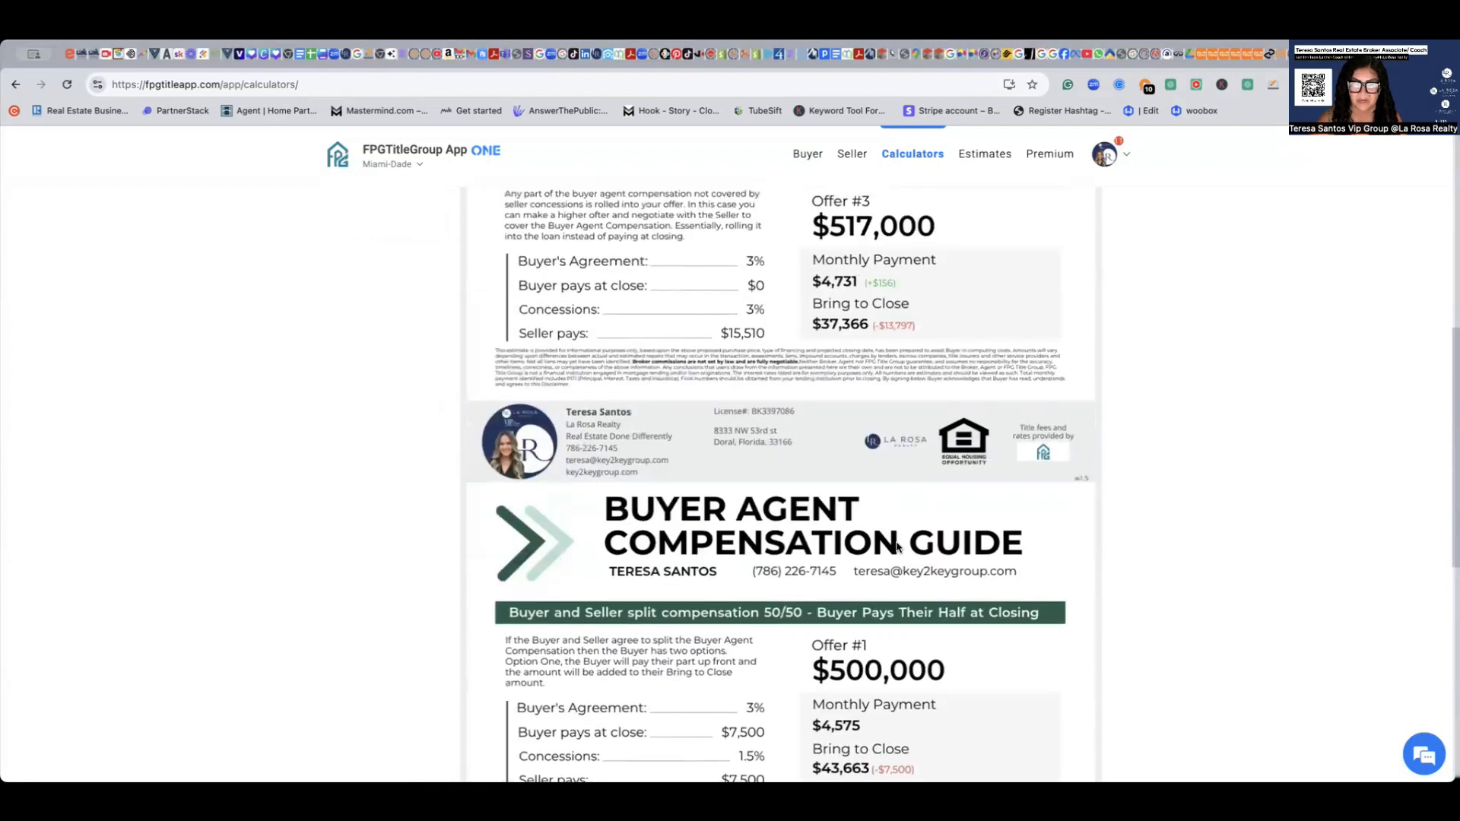
scroll(836, 396, up, 5)
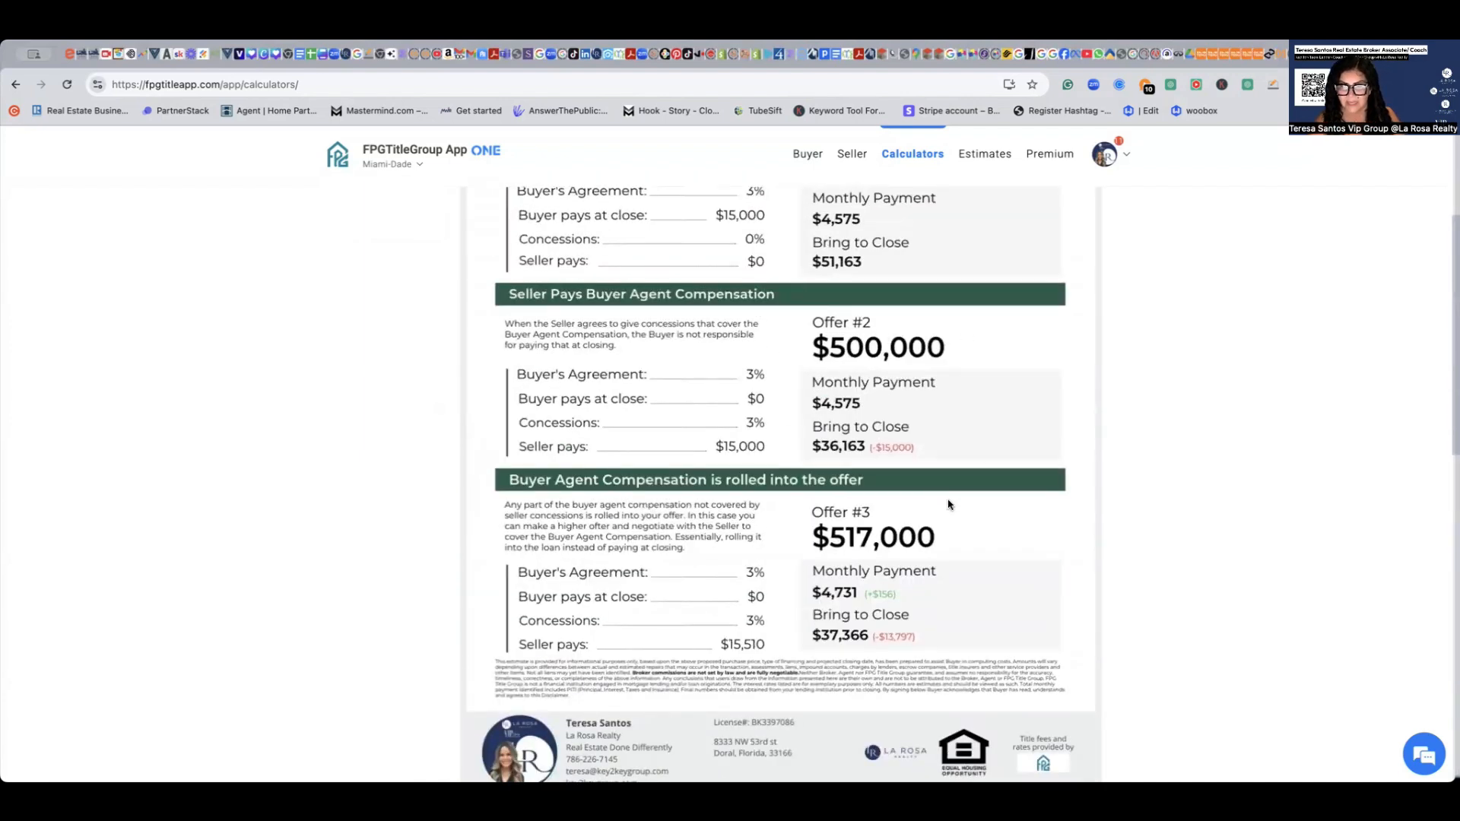
scroll(1019, 495, up, 1)
scroll(1017, 495, up, 3)
scroll(1017, 495, down, 3)
scroll(1016, 494, down, 4)
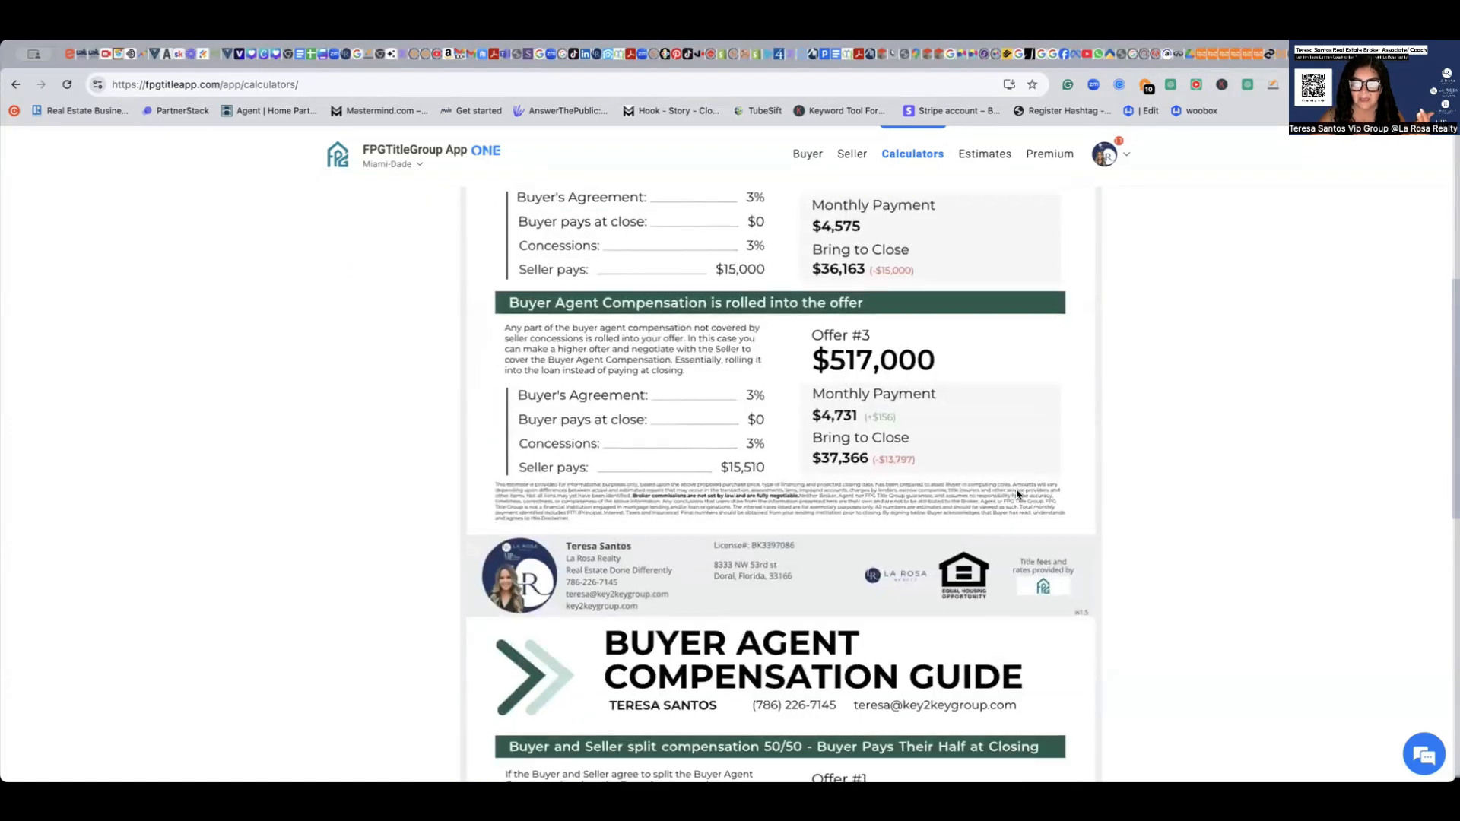
scroll(1018, 495, down, 15)
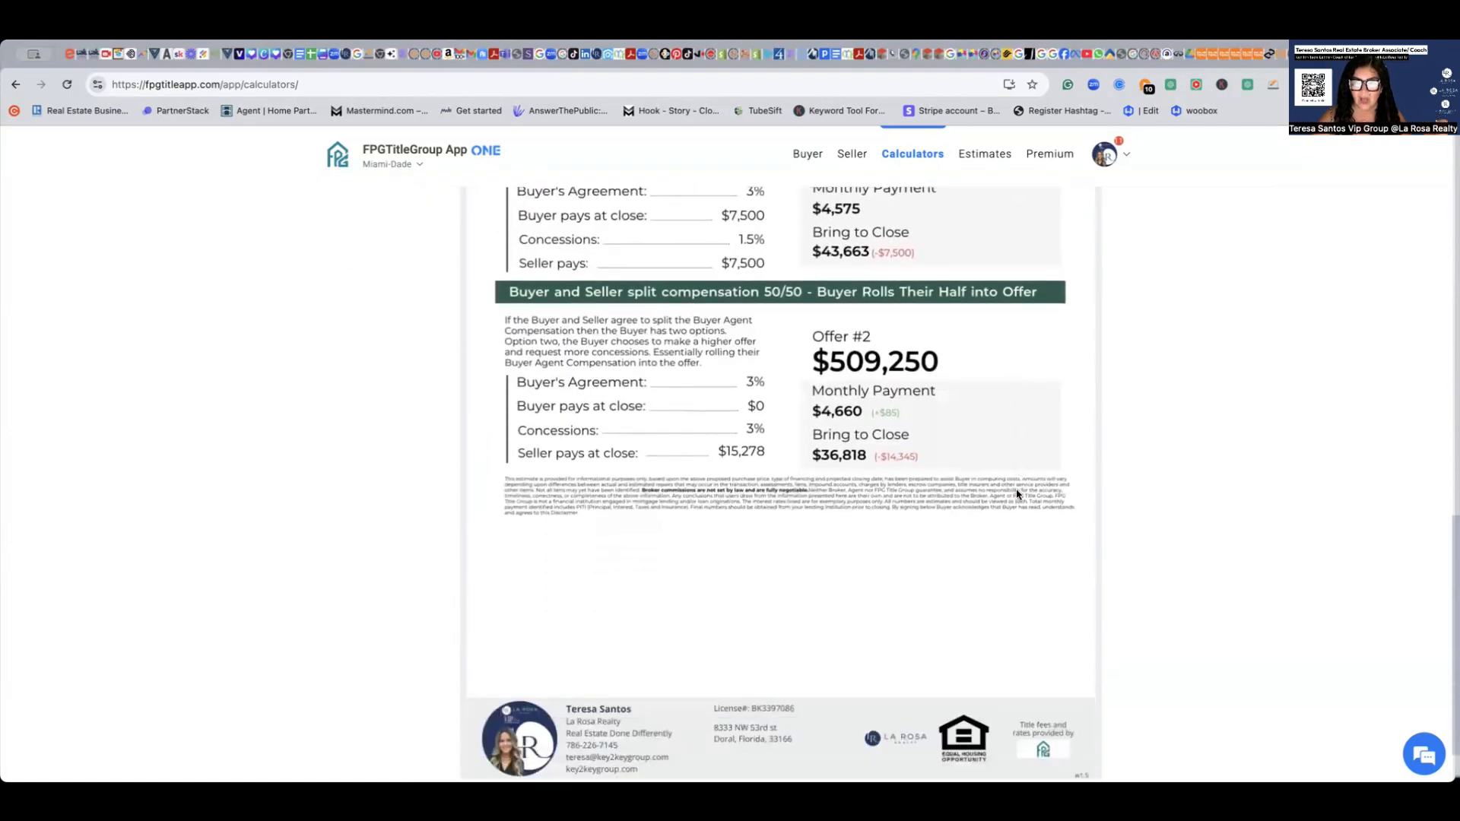
scroll(1017, 495, up, 9)
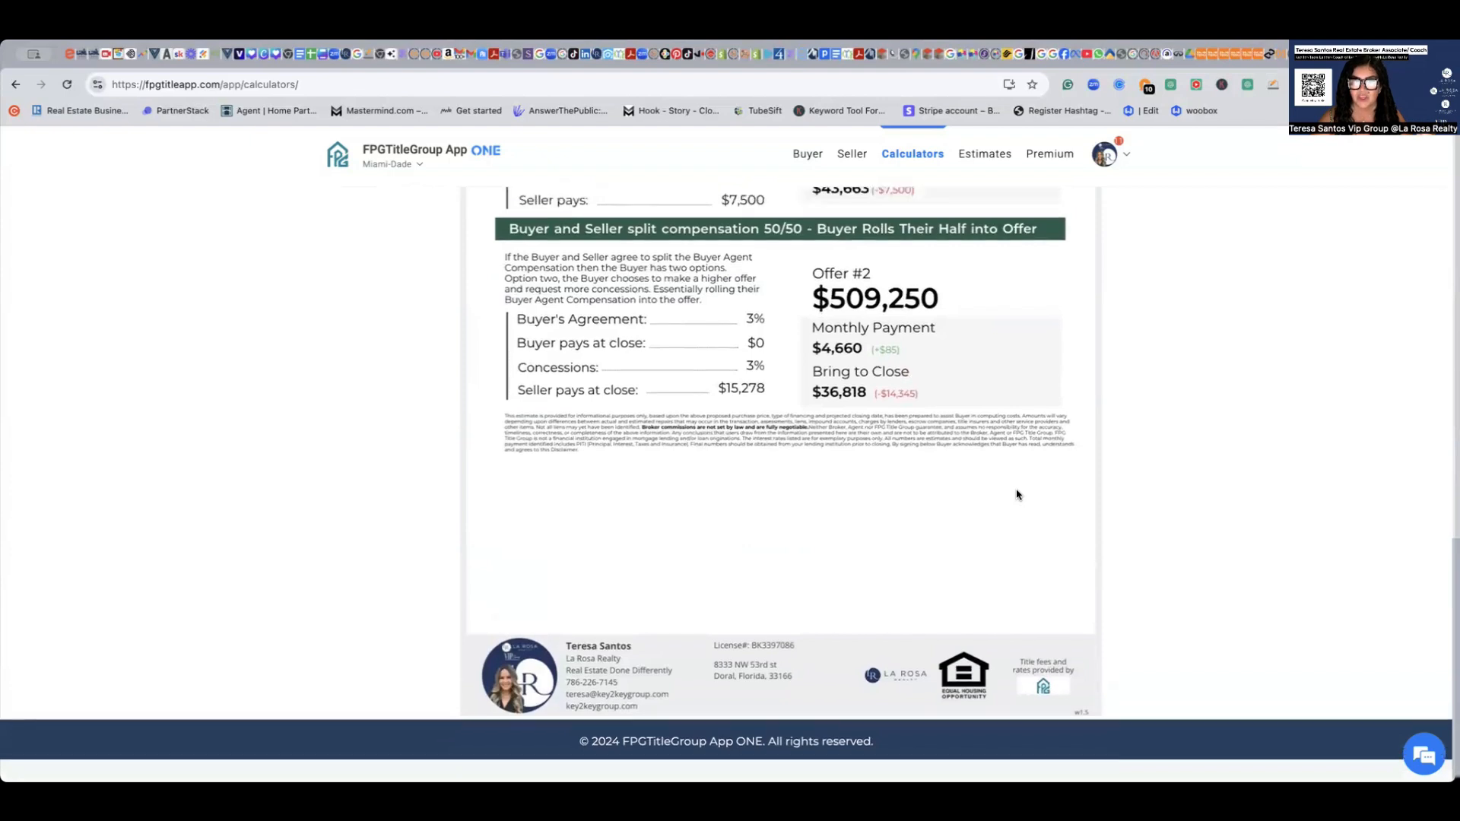
scroll(1017, 494, up, 11)
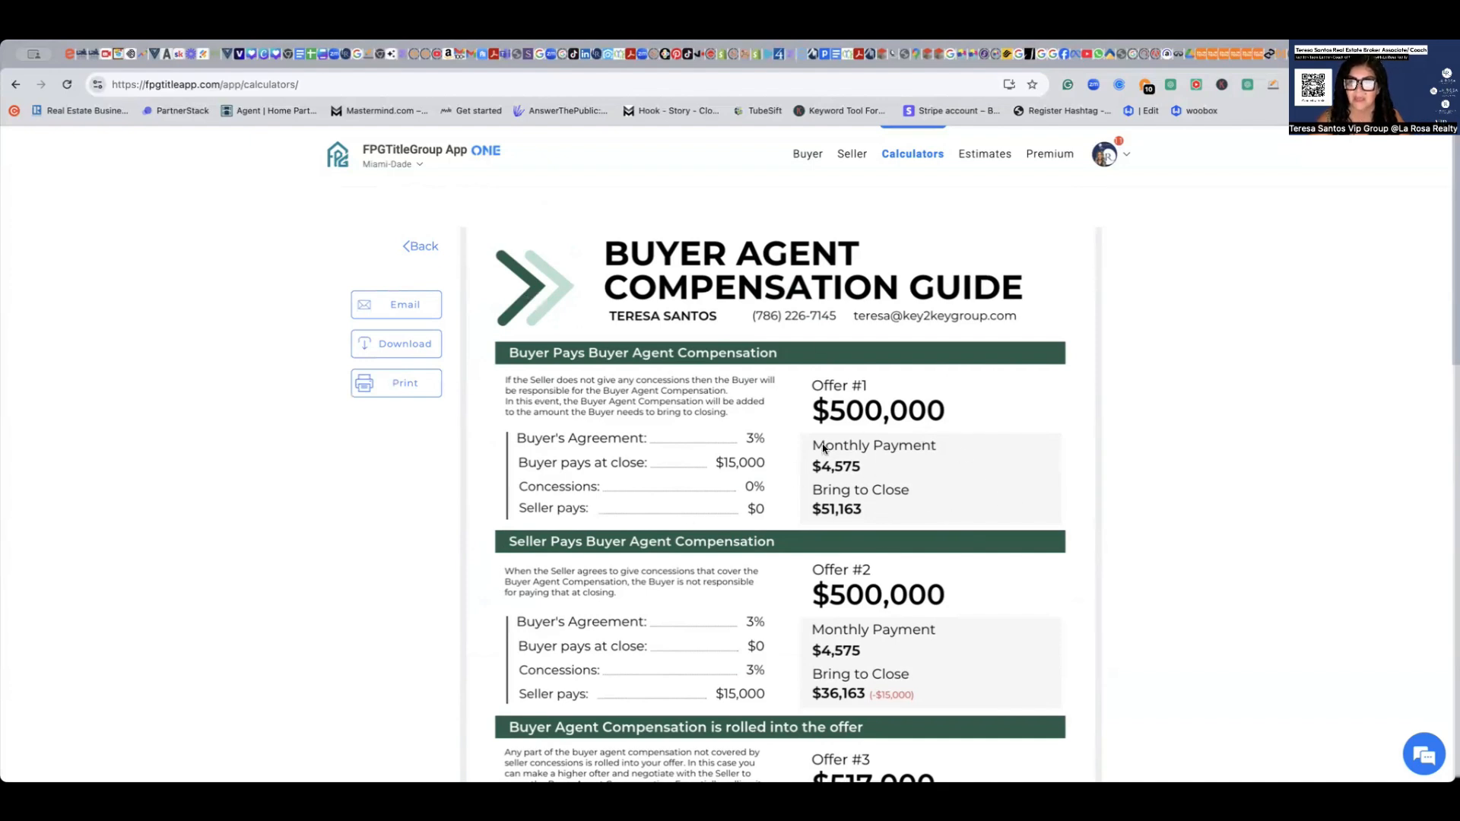
scroll(905, 508, down, 1)
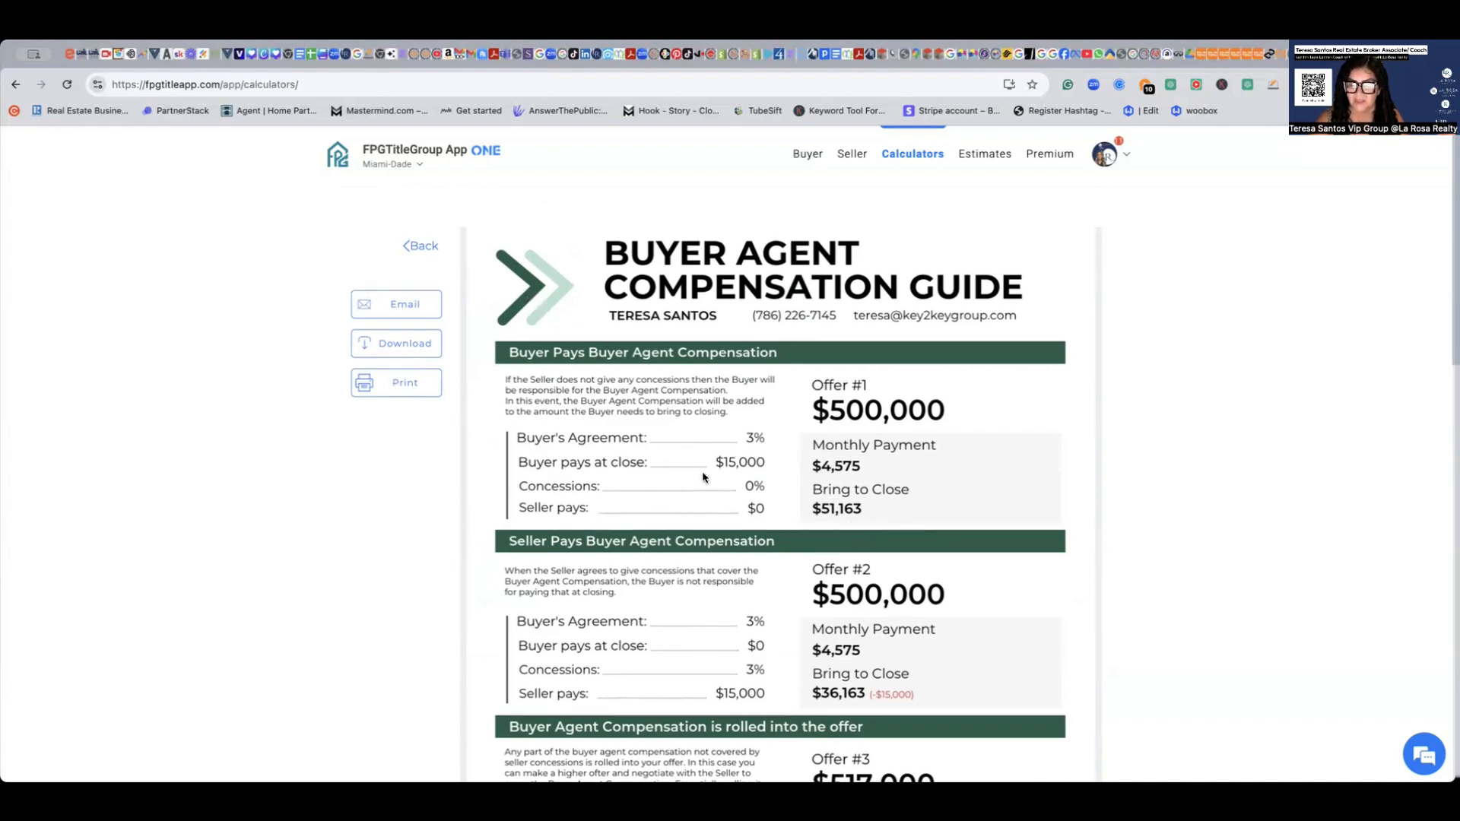
scroll(935, 606, down, 3)
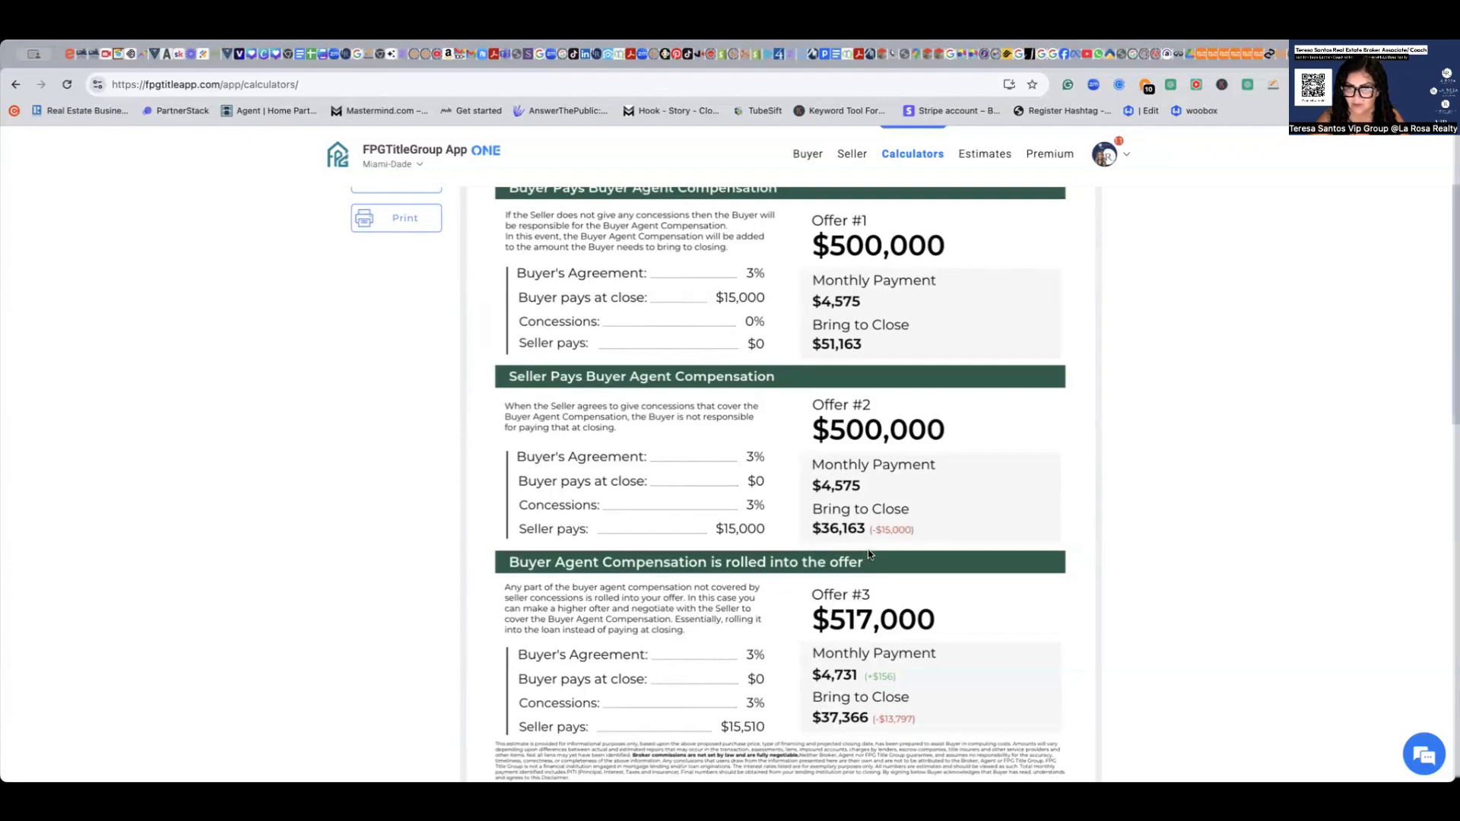
scroll(872, 554, down, 3)
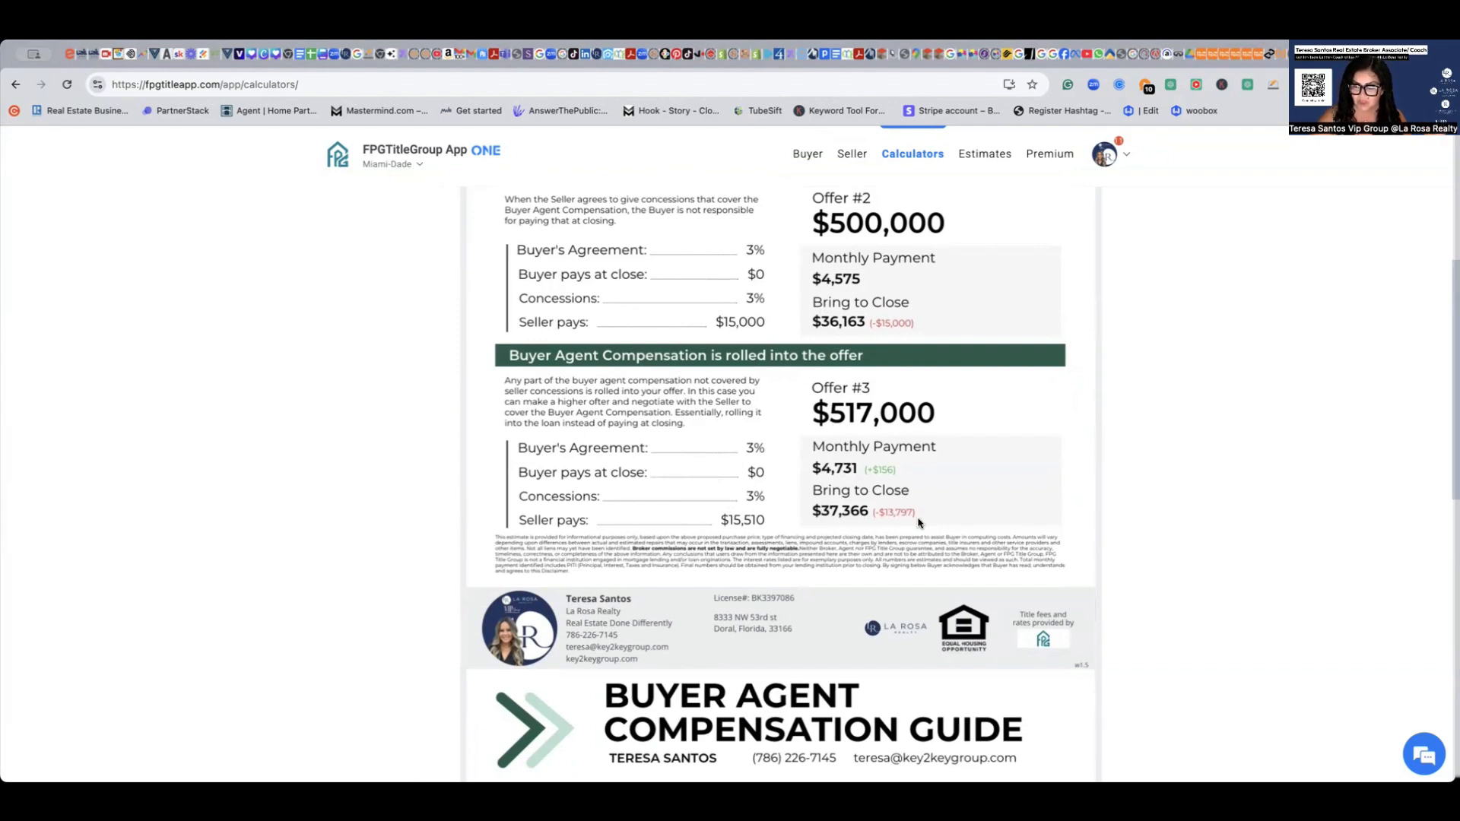
- Review the remaining offers in the Buyer Agent Compensation Guide and return to the list of calculators
scroll(918, 523, down, 9)
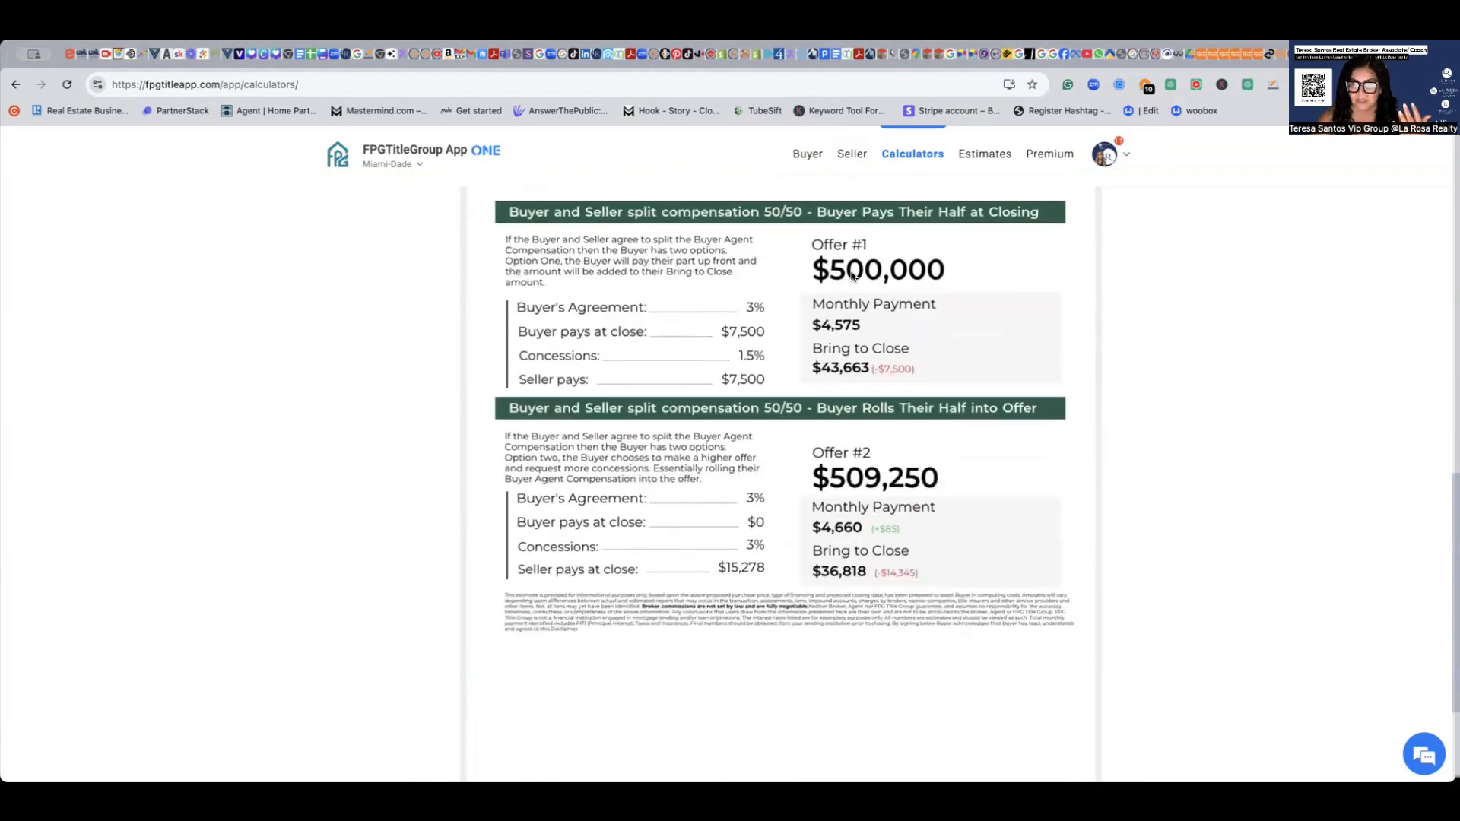
scroll(911, 535, up, 10)
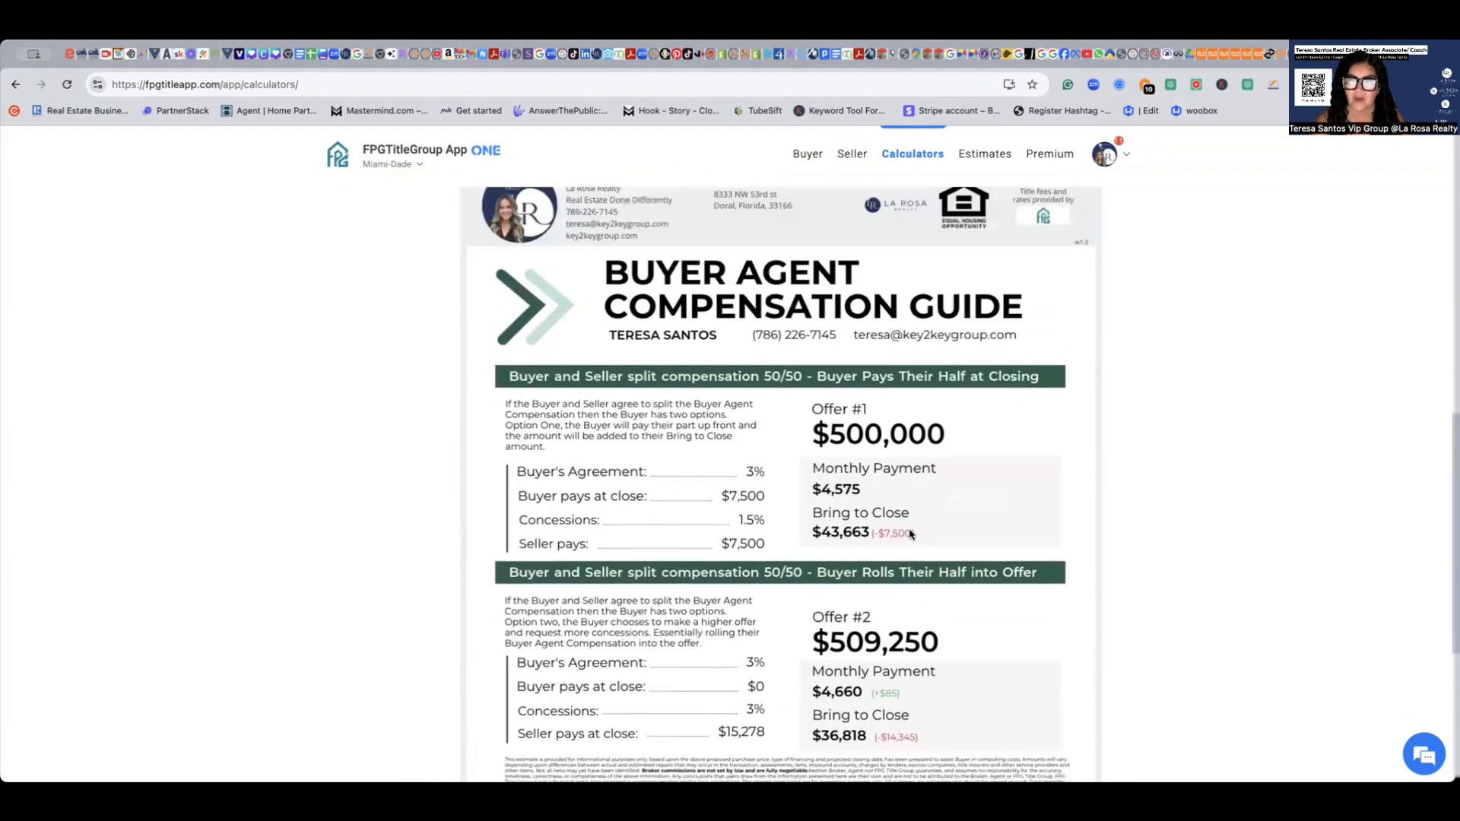
scroll(906, 532, down, 1)
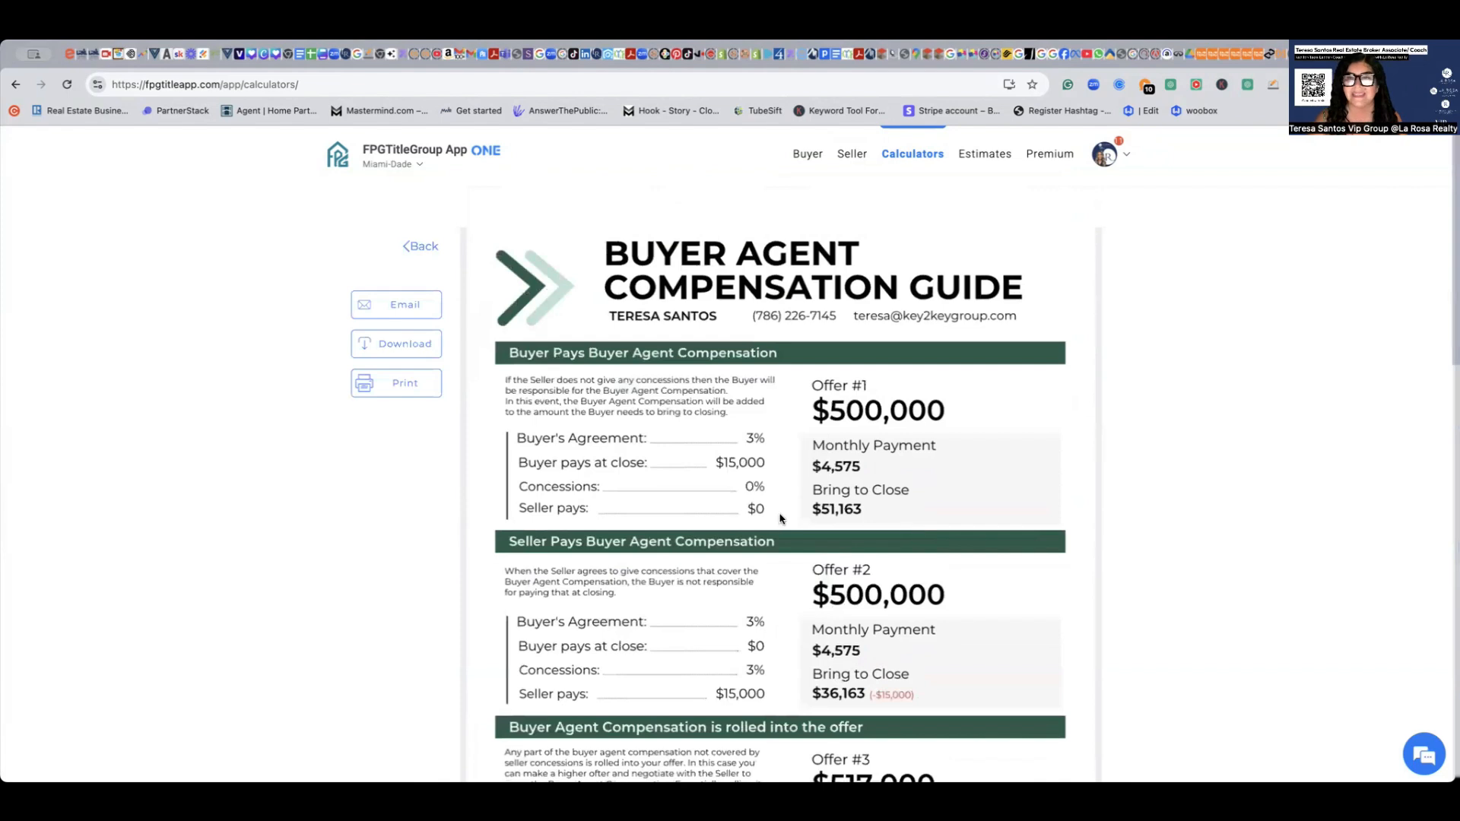
click(423, 246)
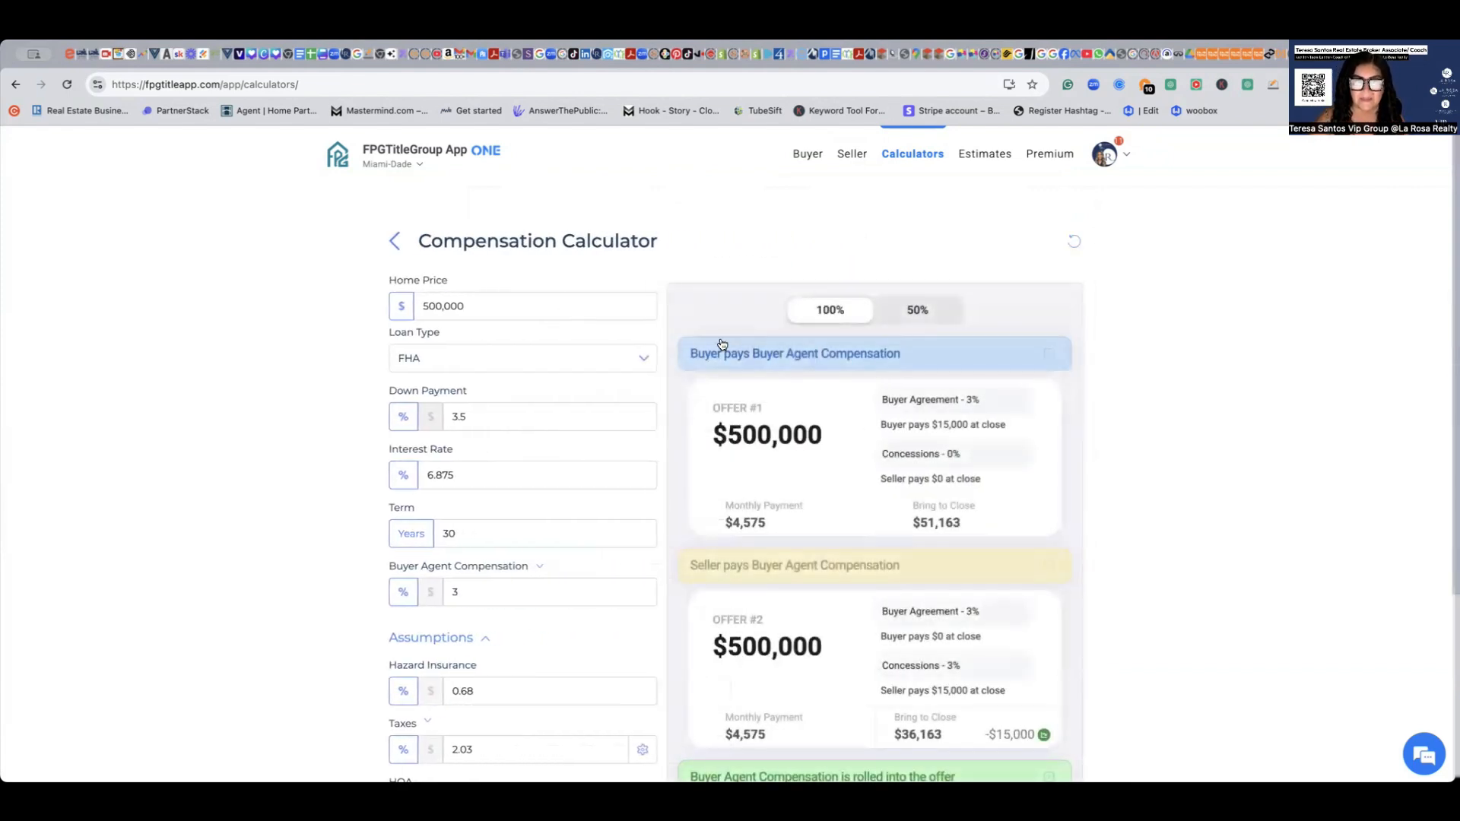
click(390, 241)
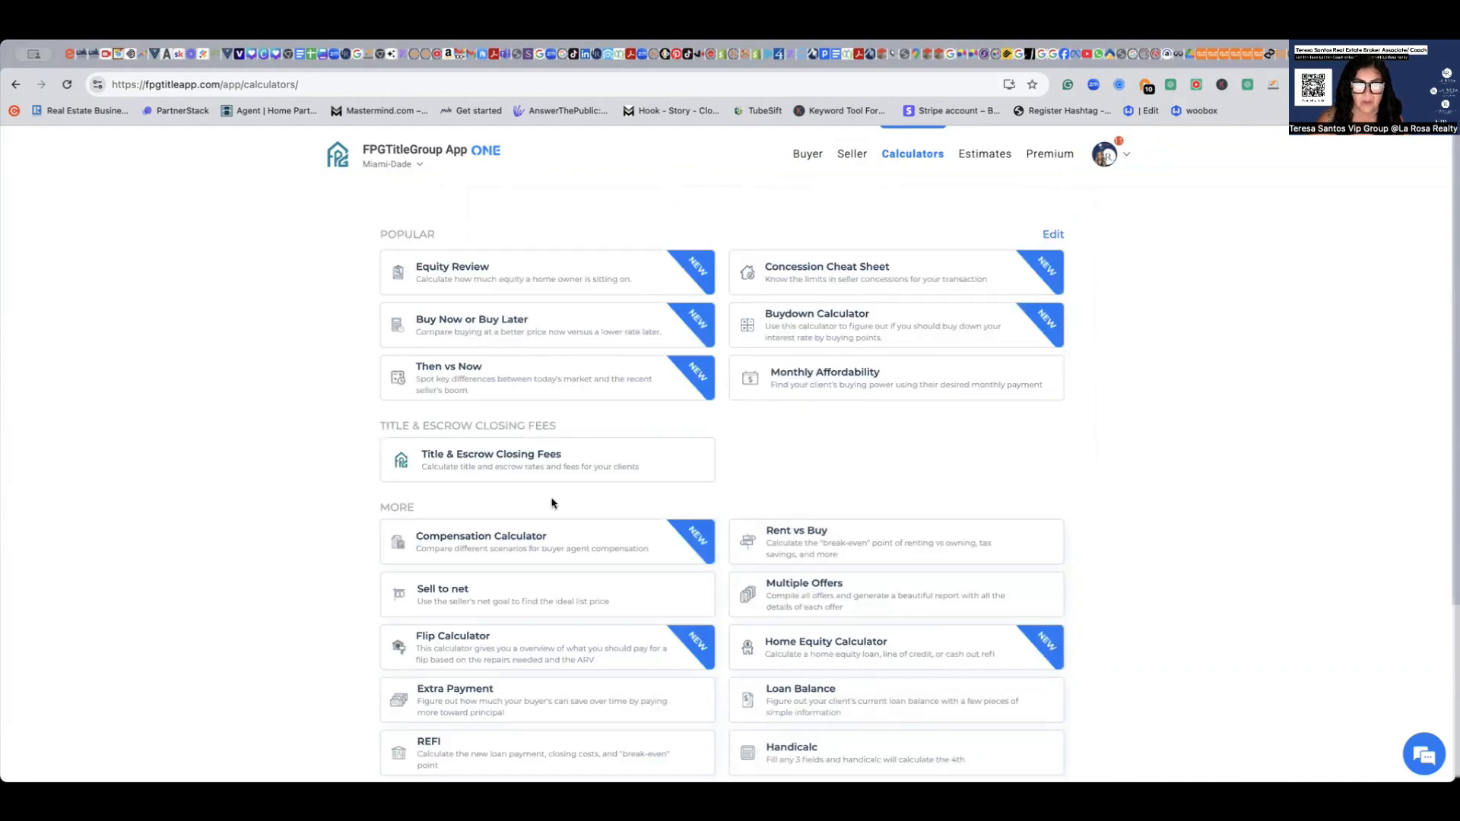
- Open the Then vs Now calculator and set the Now Offer to a 450,000 list price with a 5% down payment
click(534, 381)
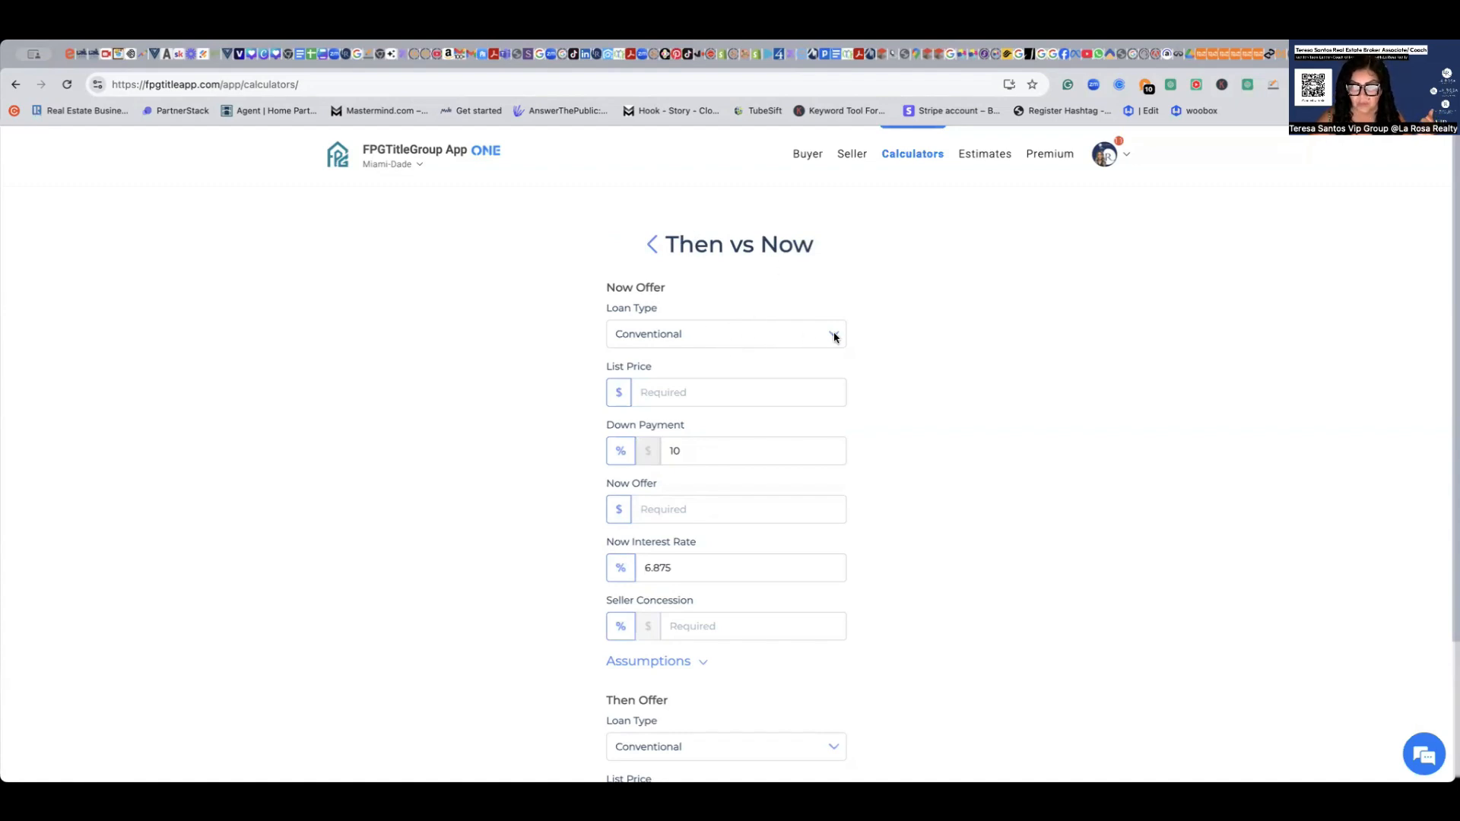
click(661, 393)
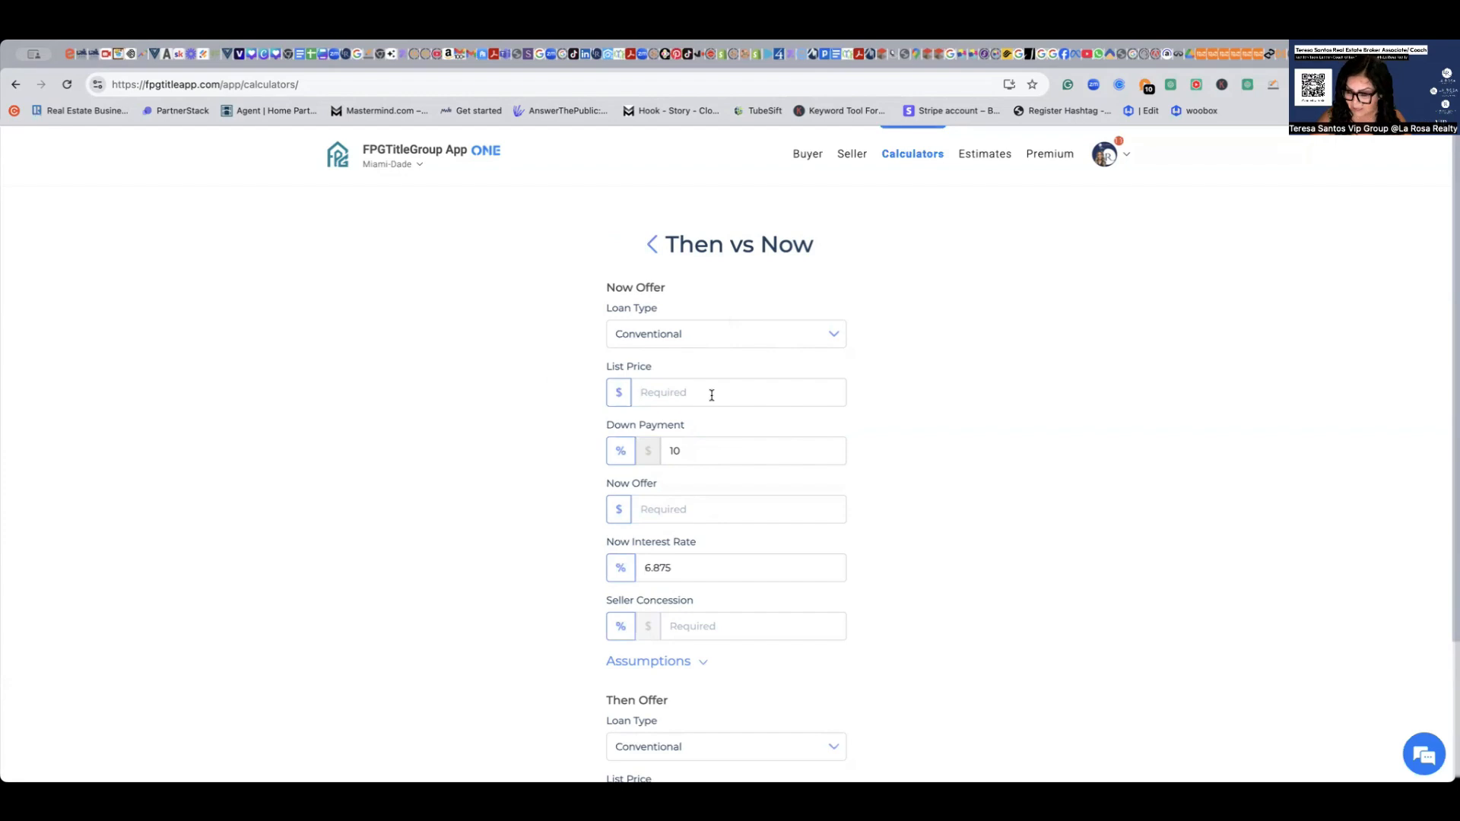
text(4500000)
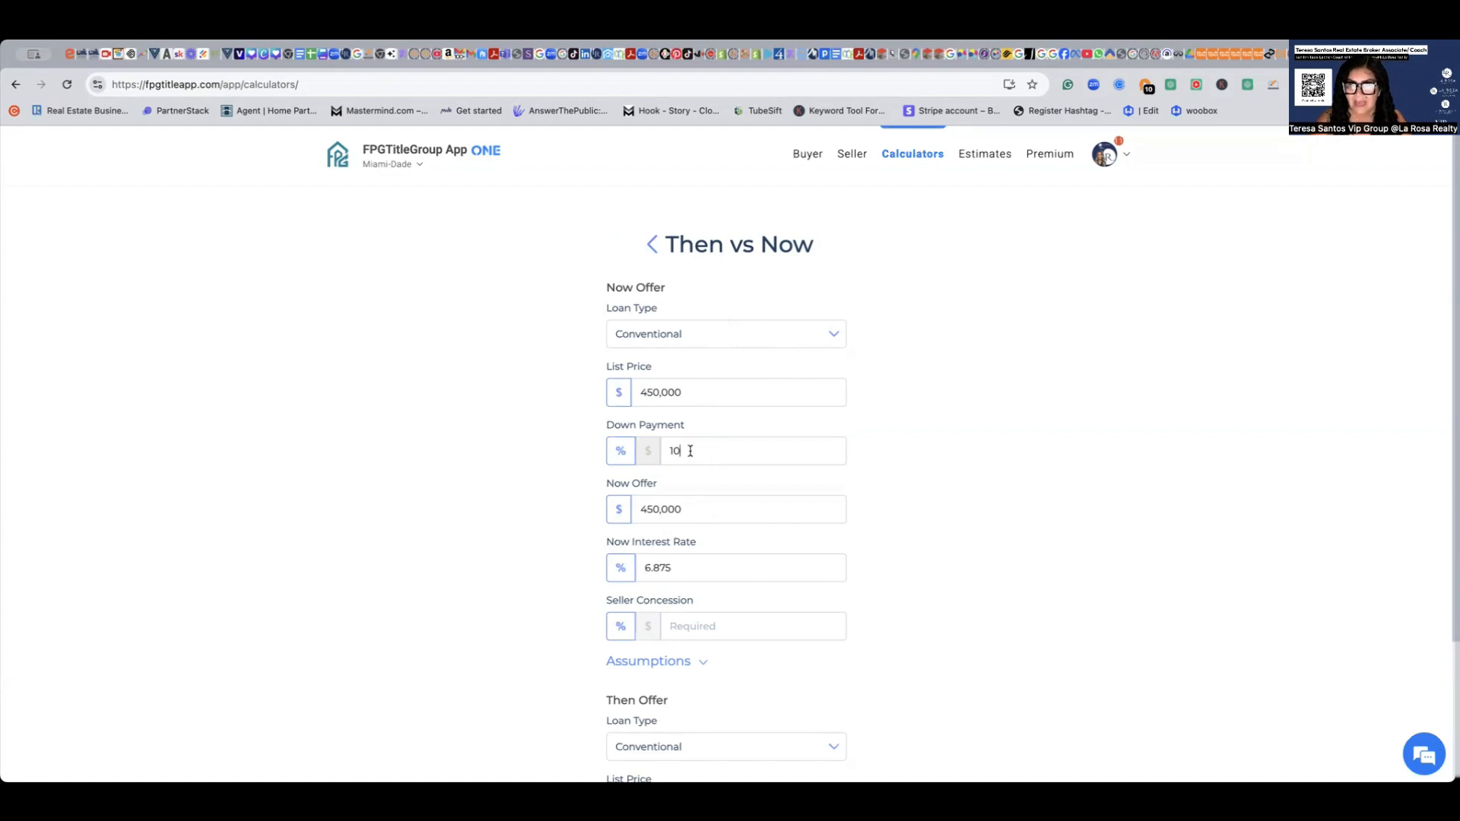
key(BackSpace)
key(BackSpace)
text(5)
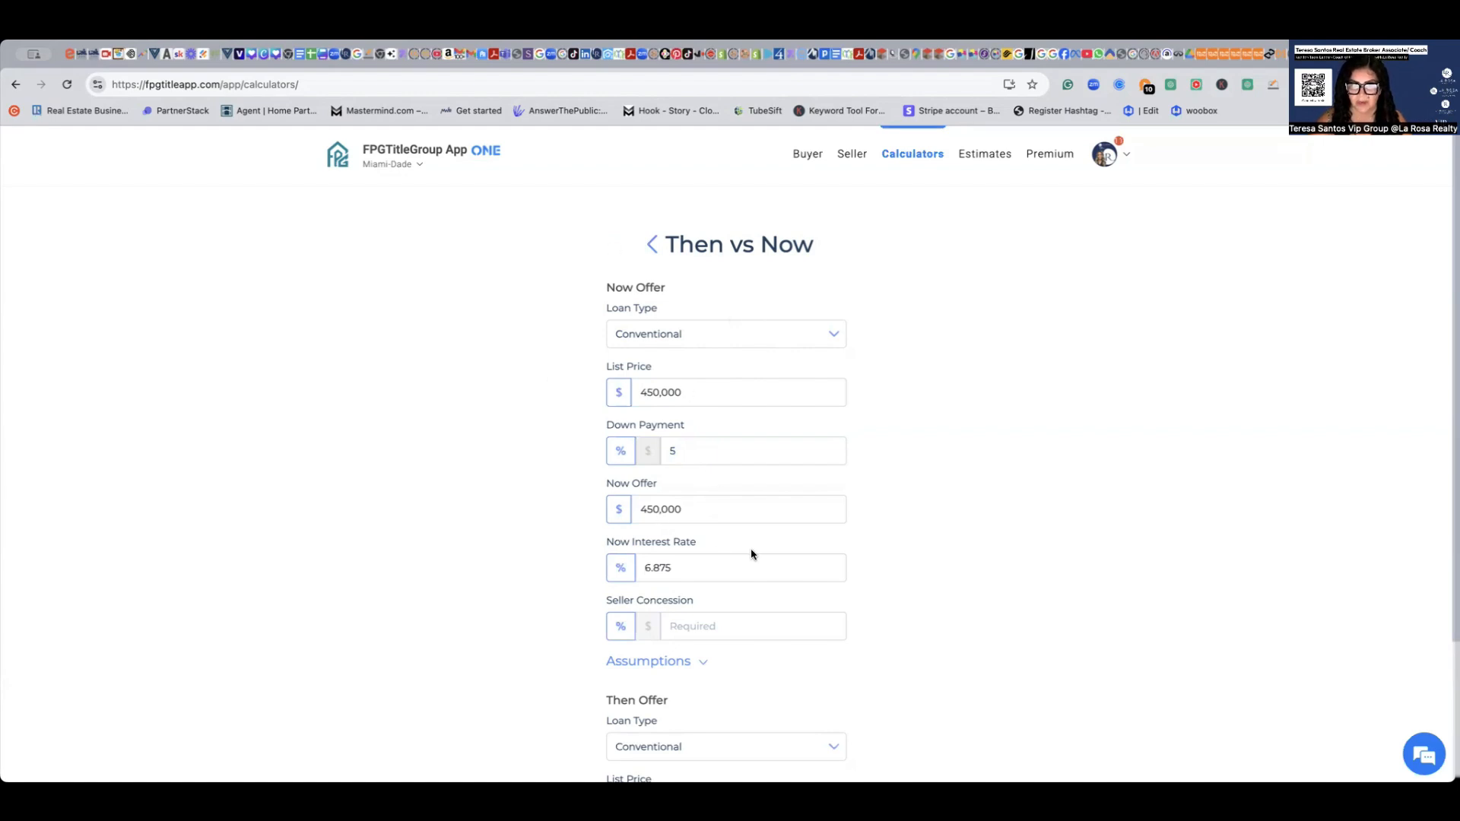
- Set the Now Offer's seller concession to 2%
scroll(749, 551, down, 3)
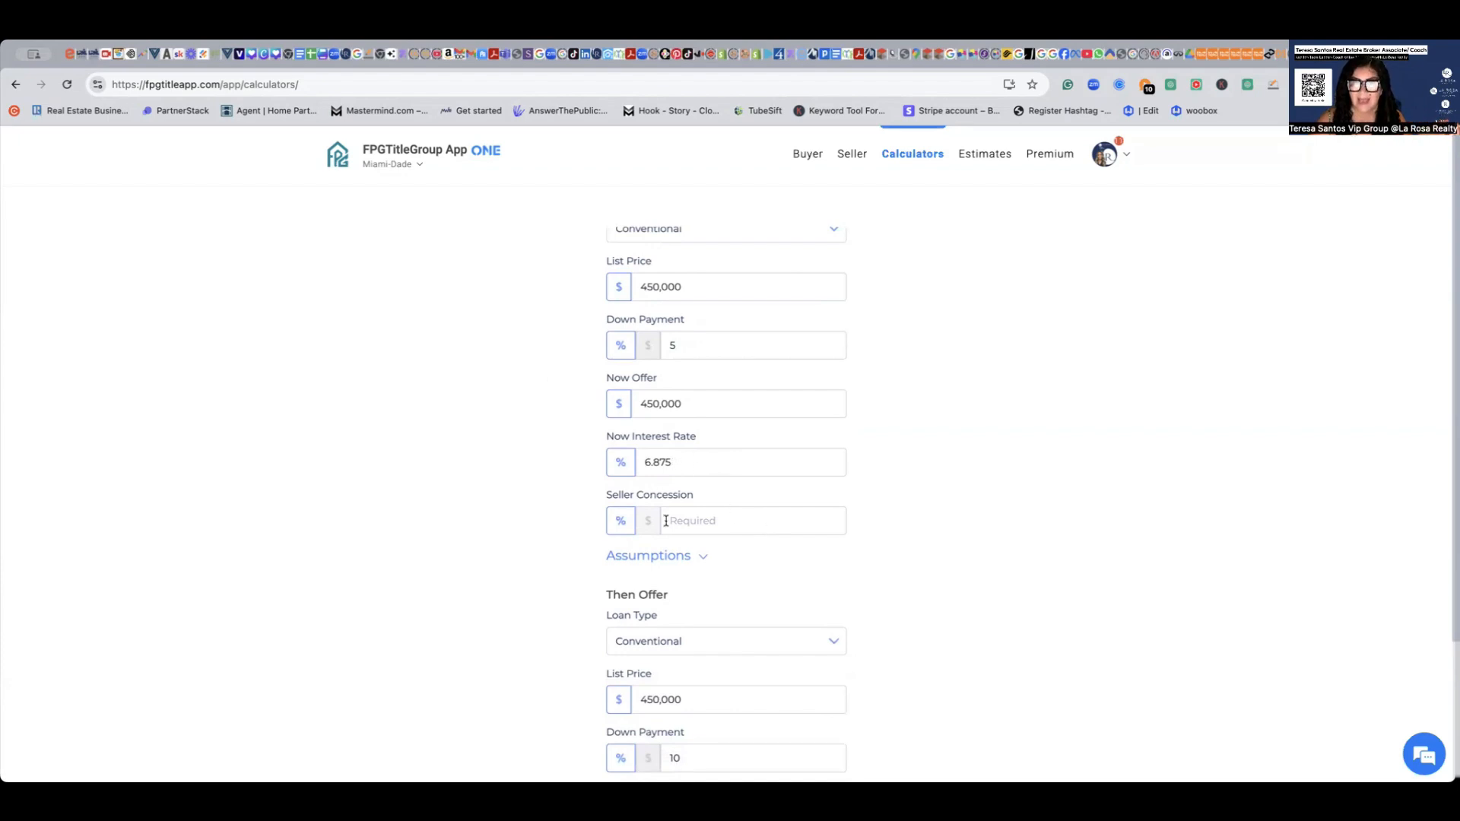
scroll(707, 523, up, 3)
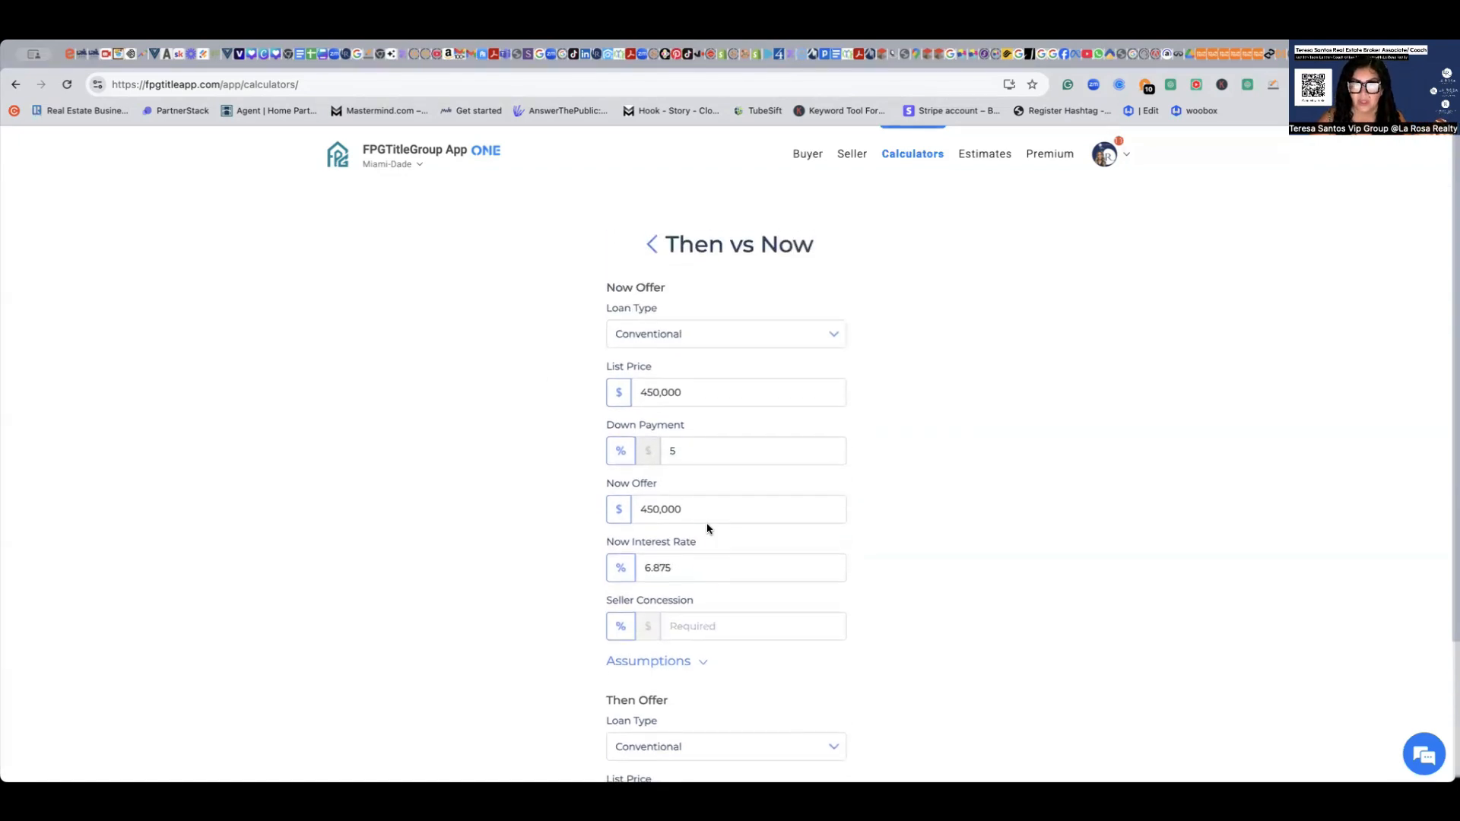
scroll(707, 528, down, 3)
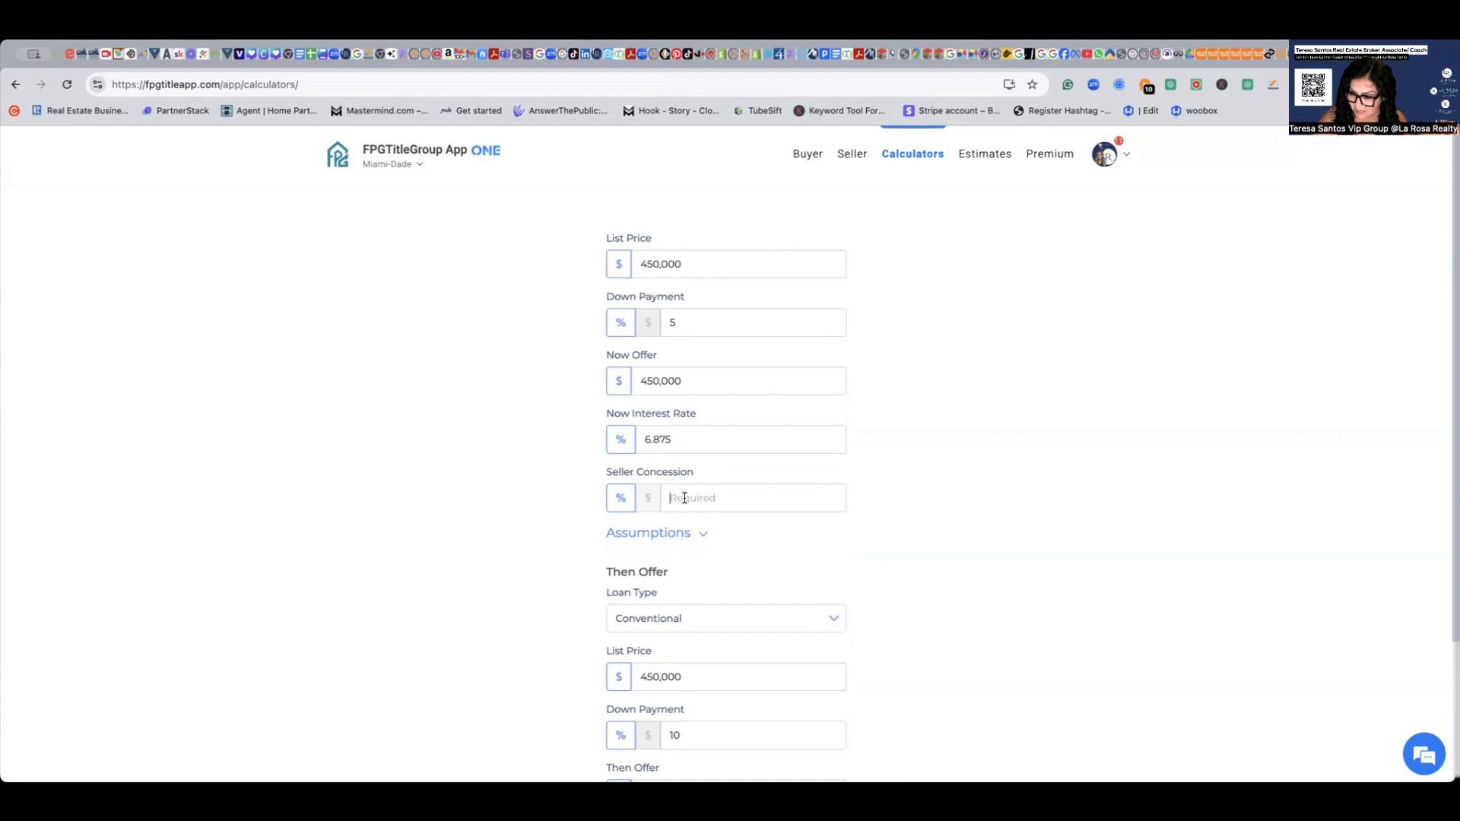
click(685, 498)
text(2)
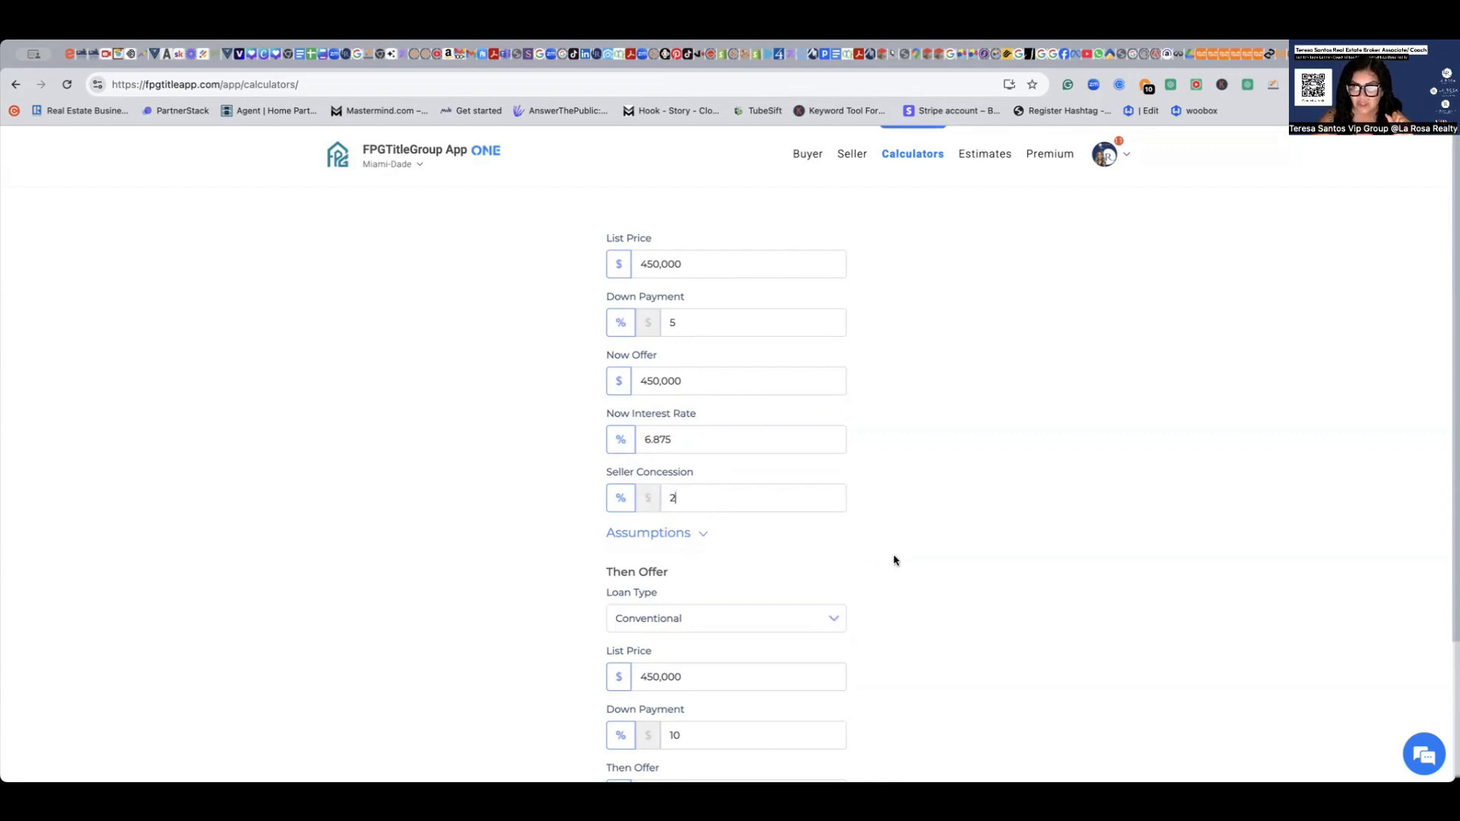
- Expand the Now Offer's assumptions and set the closing date to 01/28/2025
scroll(929, 567, down, 3)
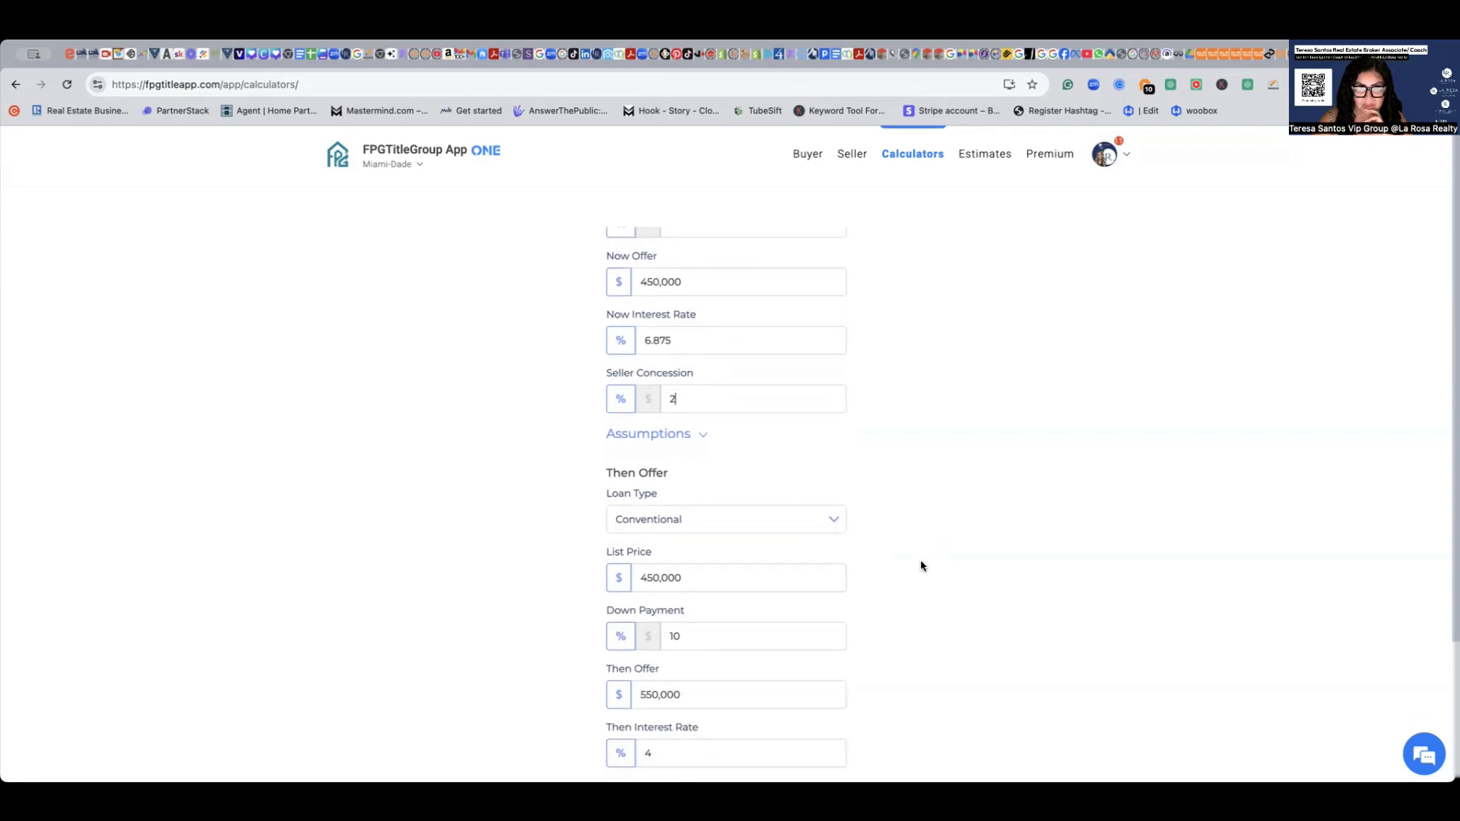
click(700, 436)
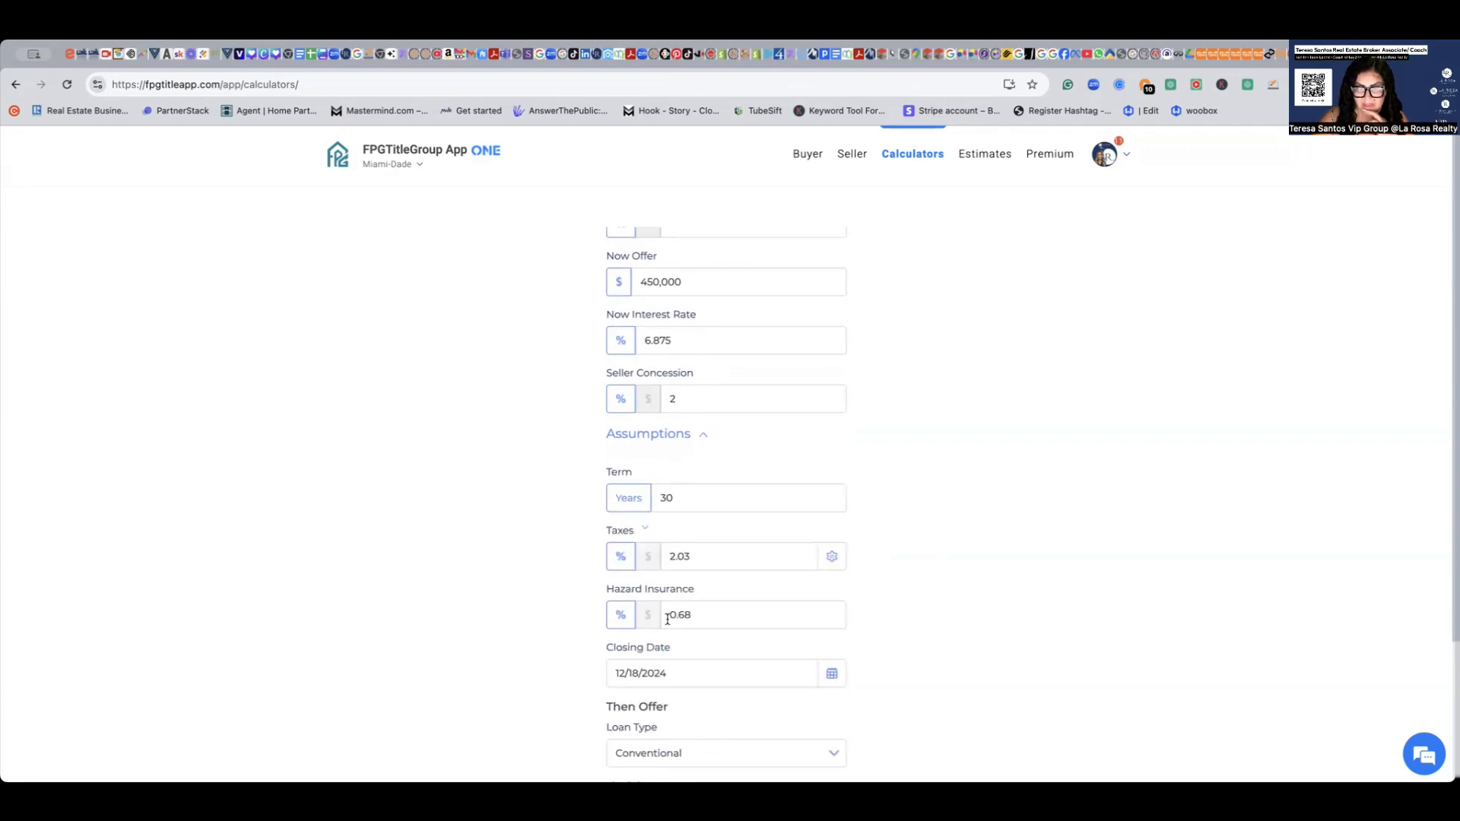
scroll(774, 656, down, 3)
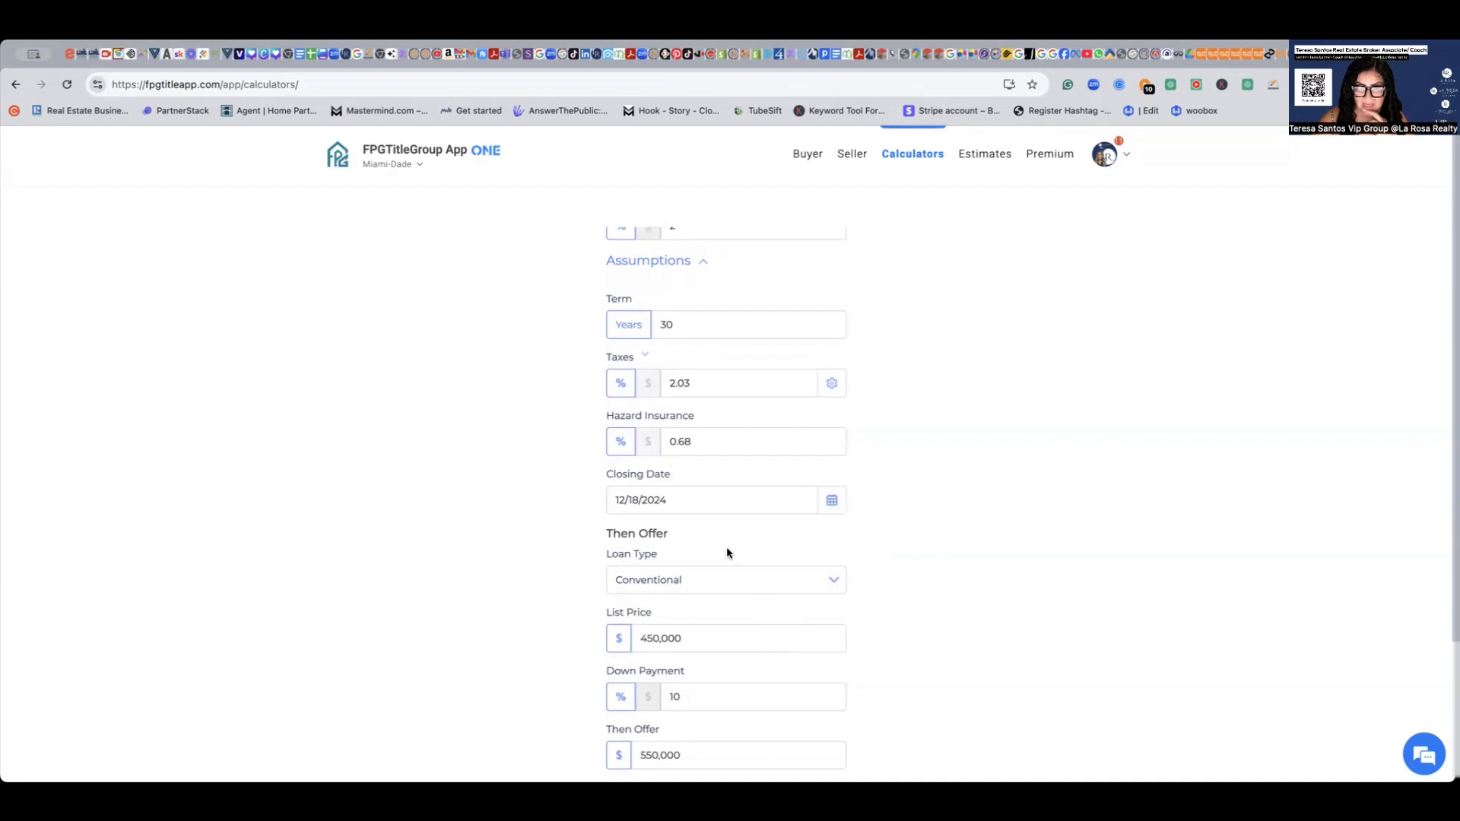
click(831, 501)
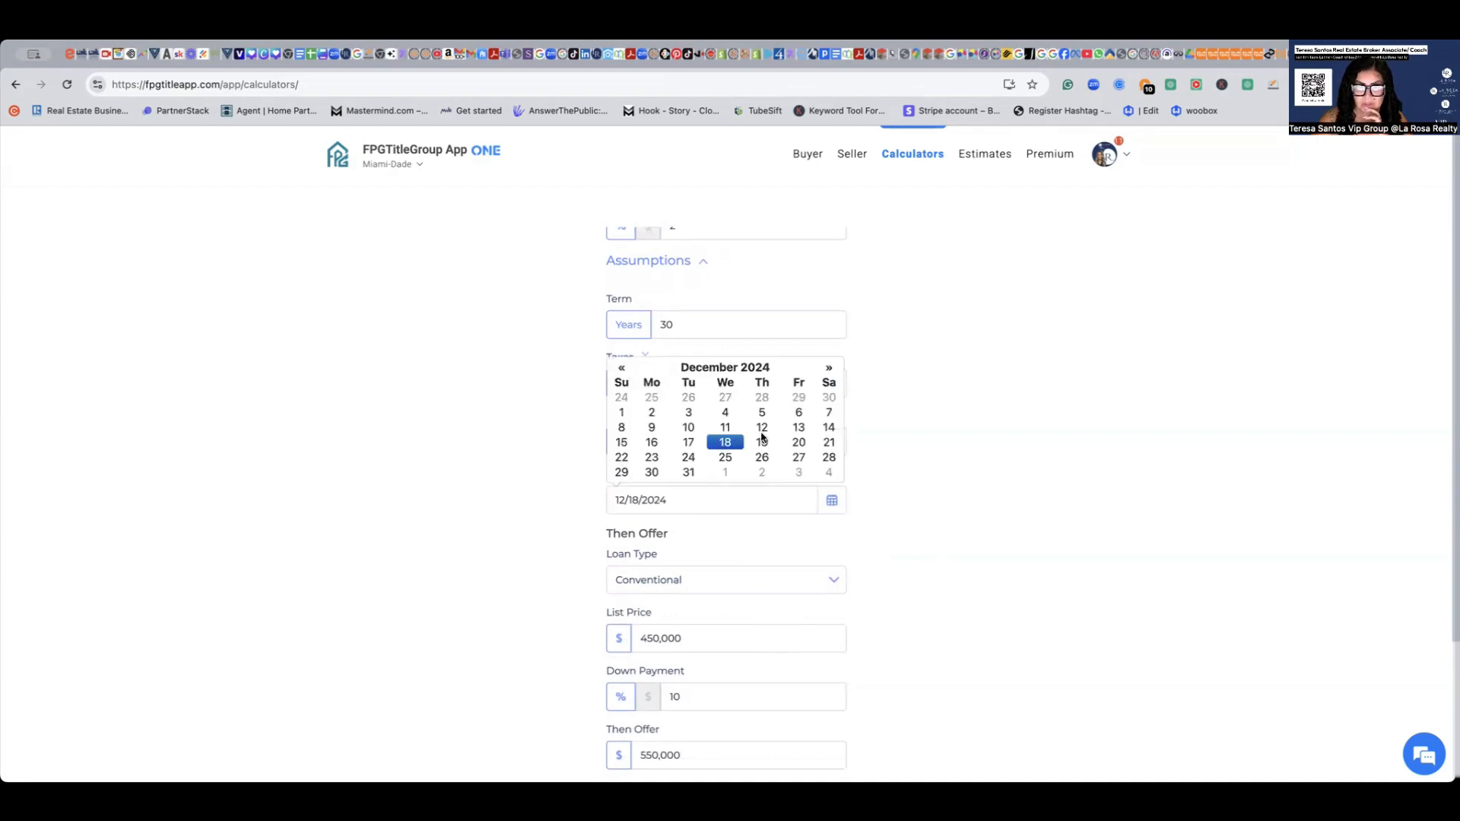
click(829, 371)
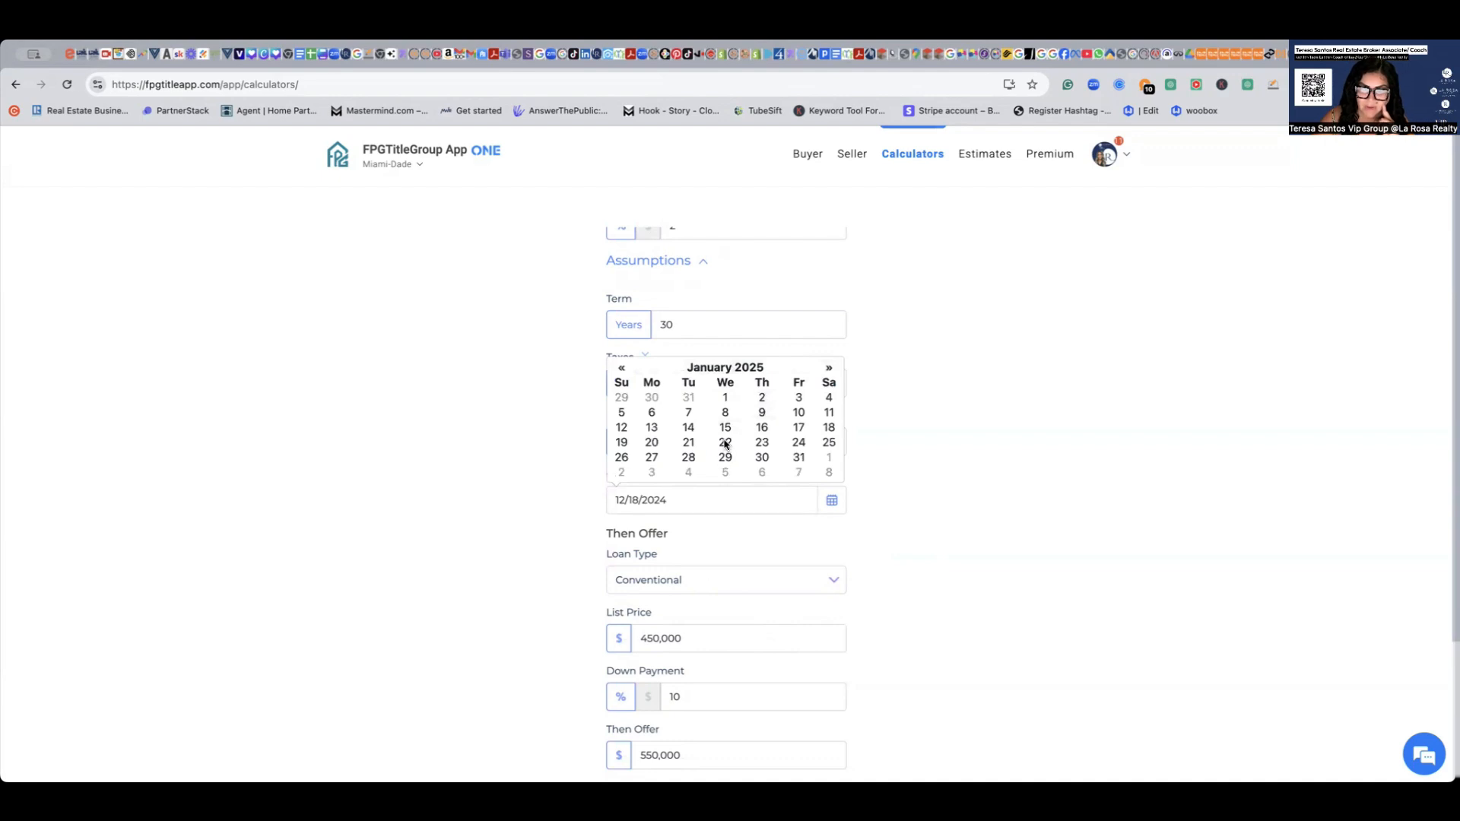
click(689, 457)
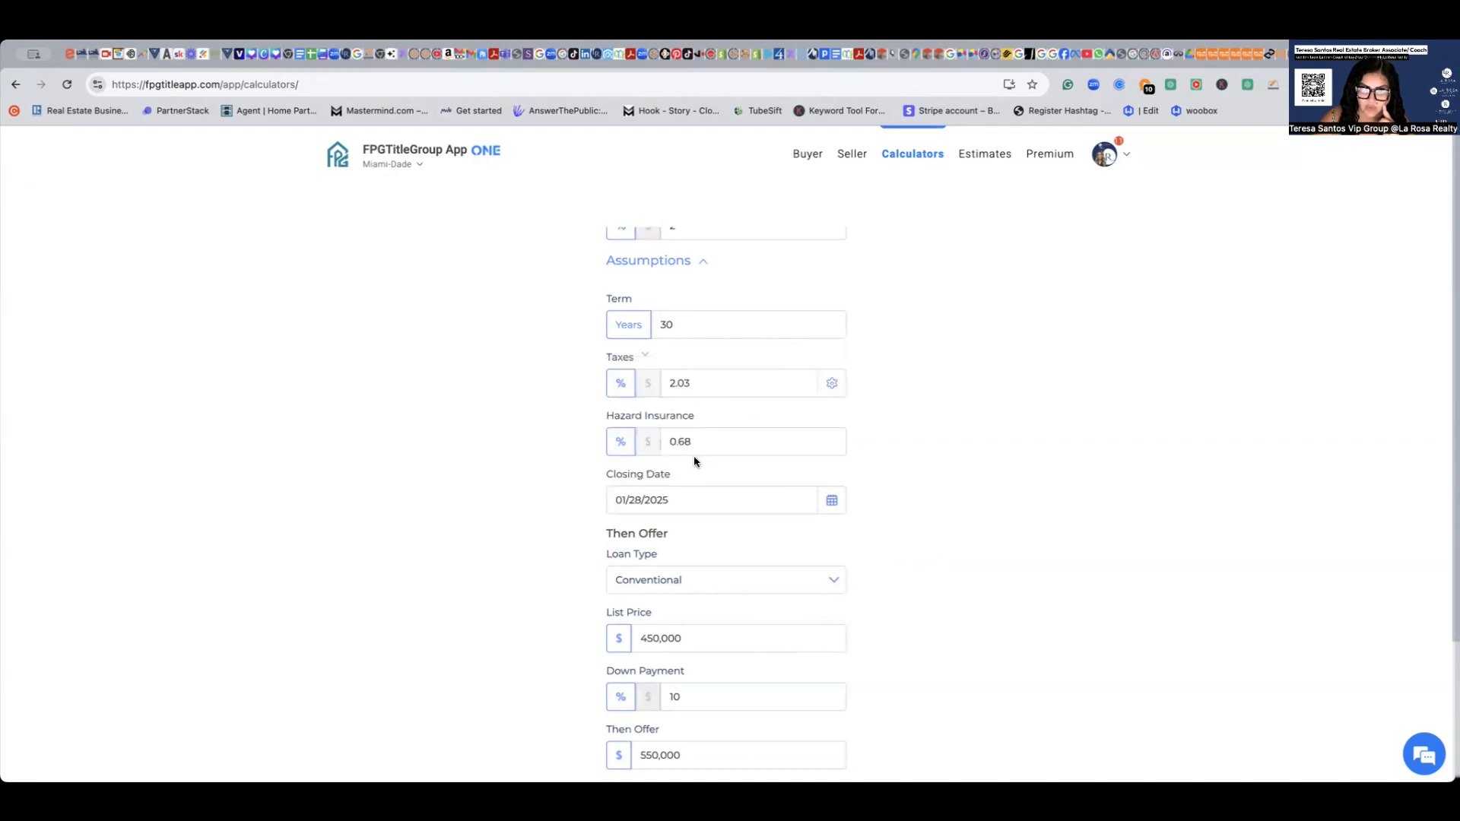
- Set the Then Offer's down payment to 5%
scroll(899, 485, down, 2)
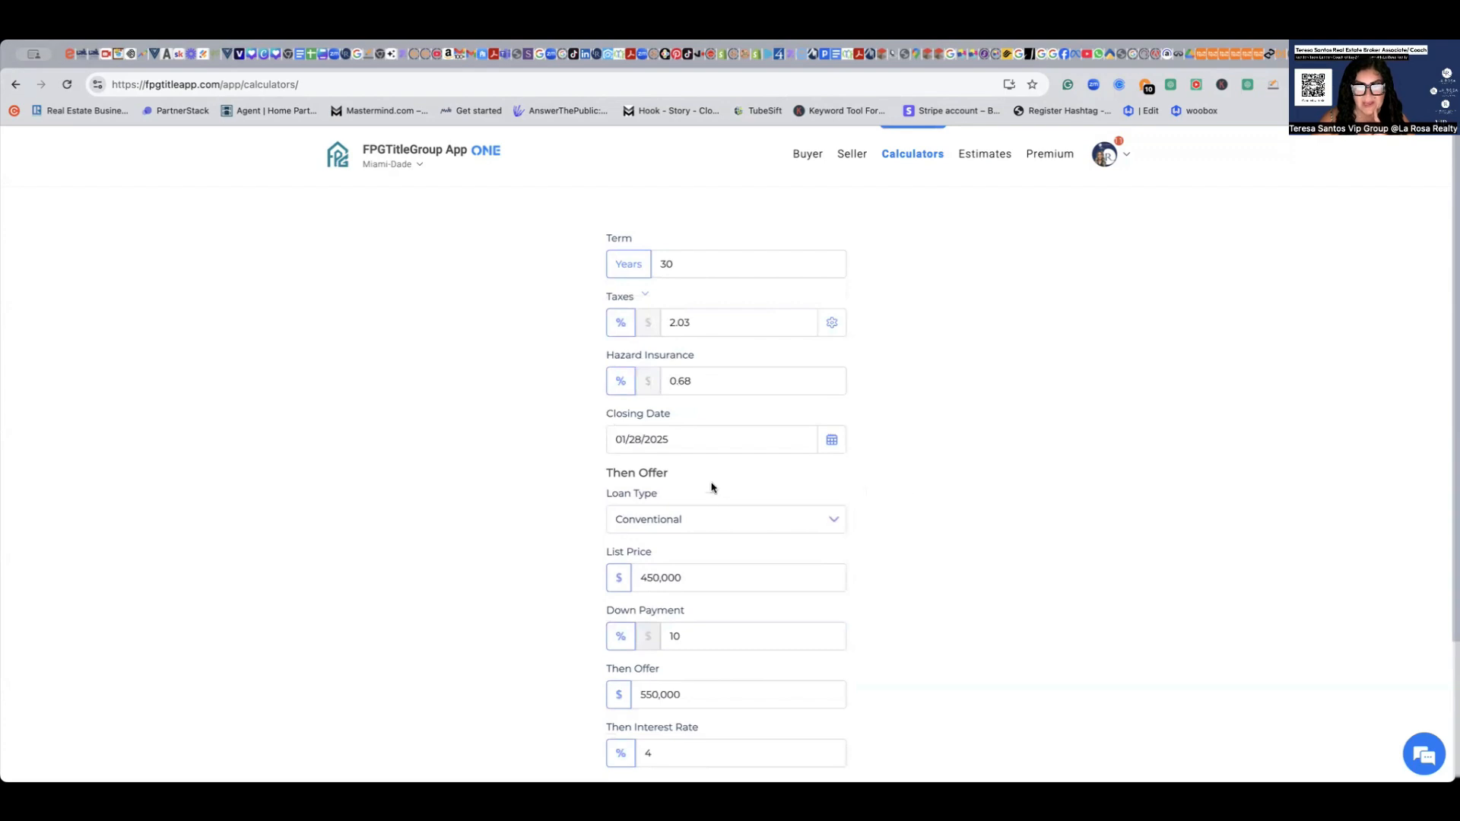
click(694, 642)
key(BackSpace)
key(BackSpace)
text(5)
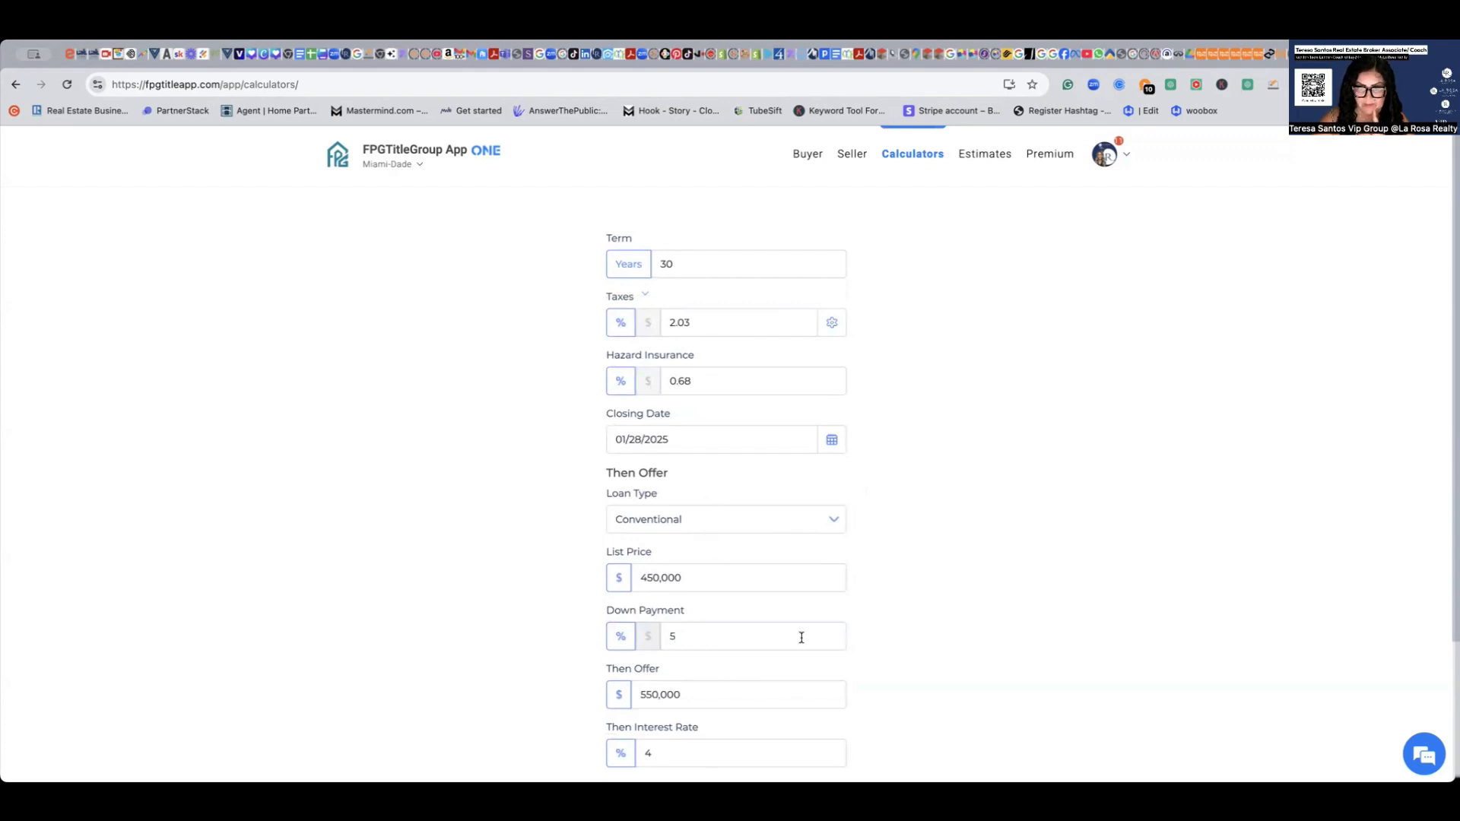
- Check the entered Now Offer values and set the Then Offer's list price to 550,000
scroll(963, 650, down, 5)
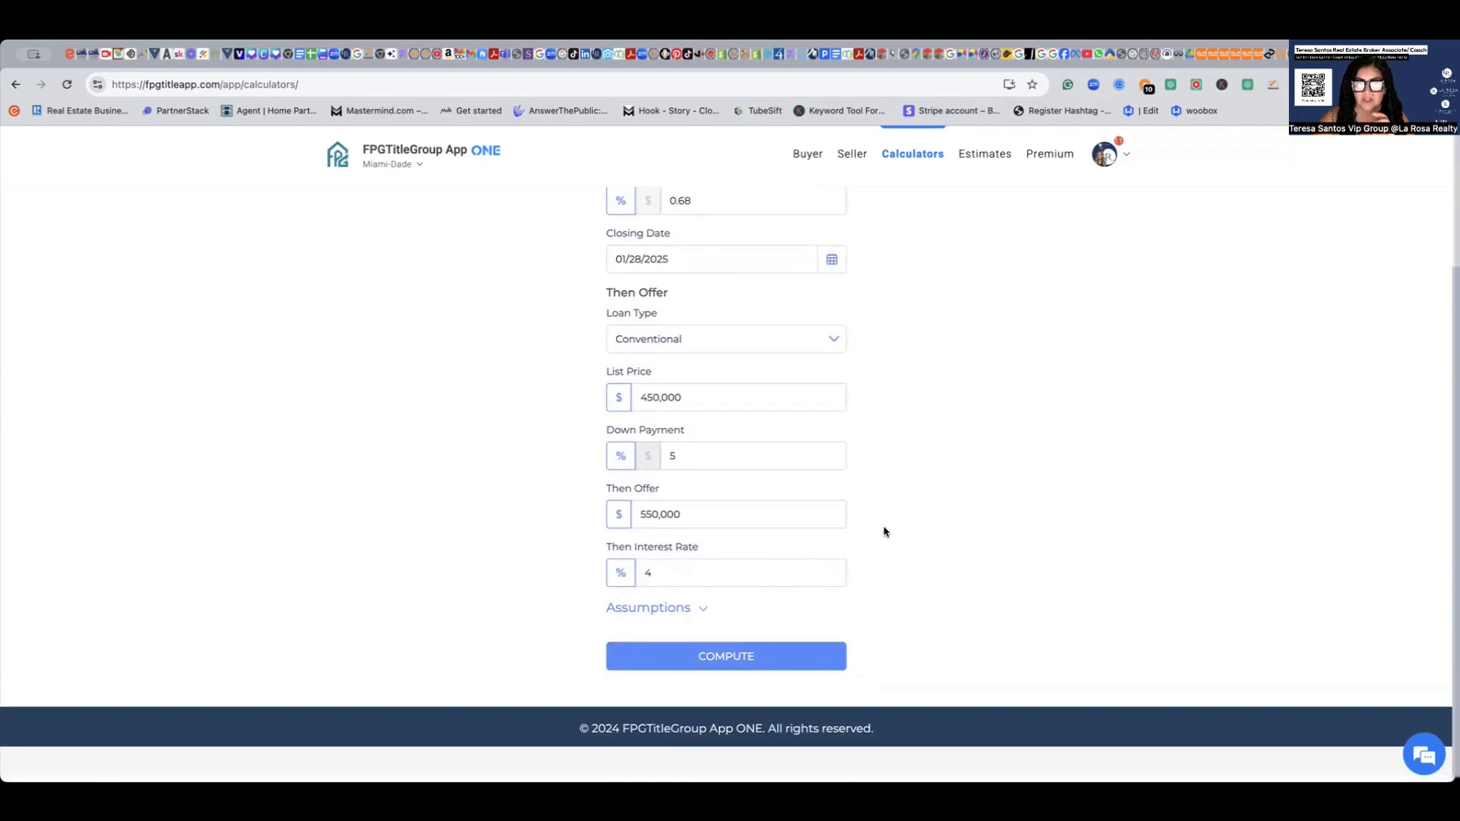
scroll(885, 530, up, 3)
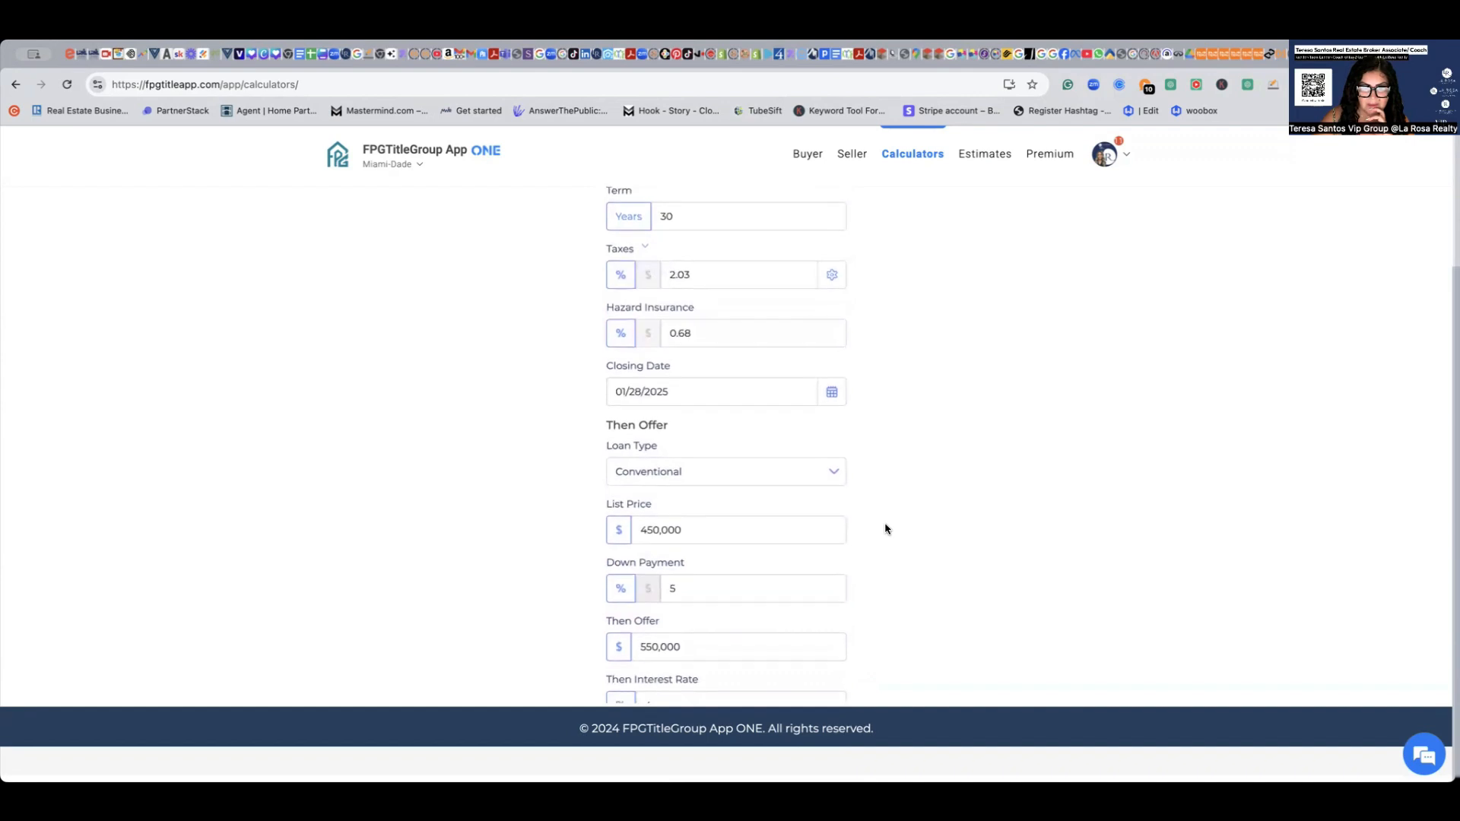
scroll(827, 433, up, 3)
scroll(827, 433, up, 2)
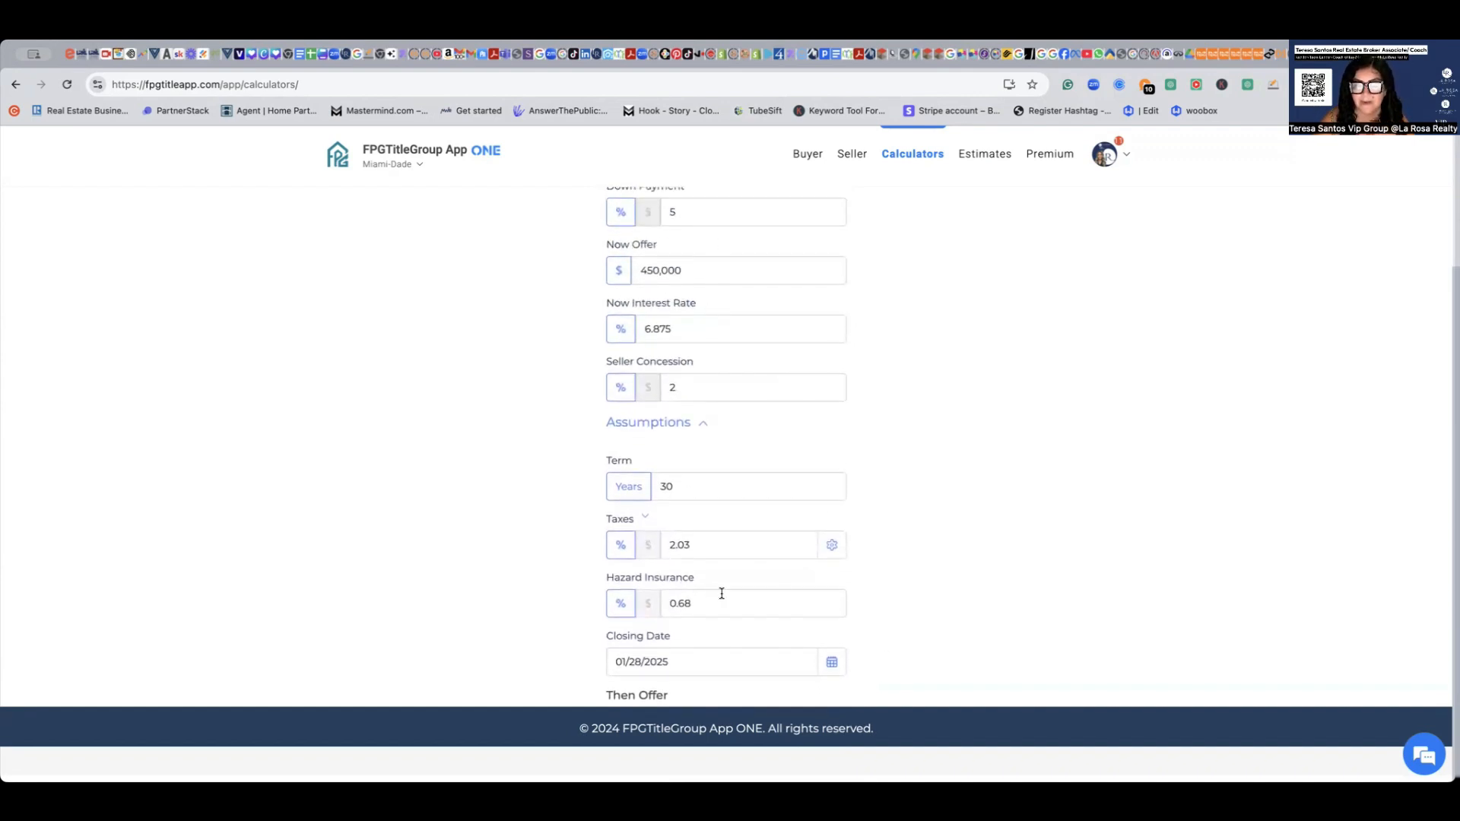
scroll(924, 586, up, 1)
scroll(929, 586, down, 8)
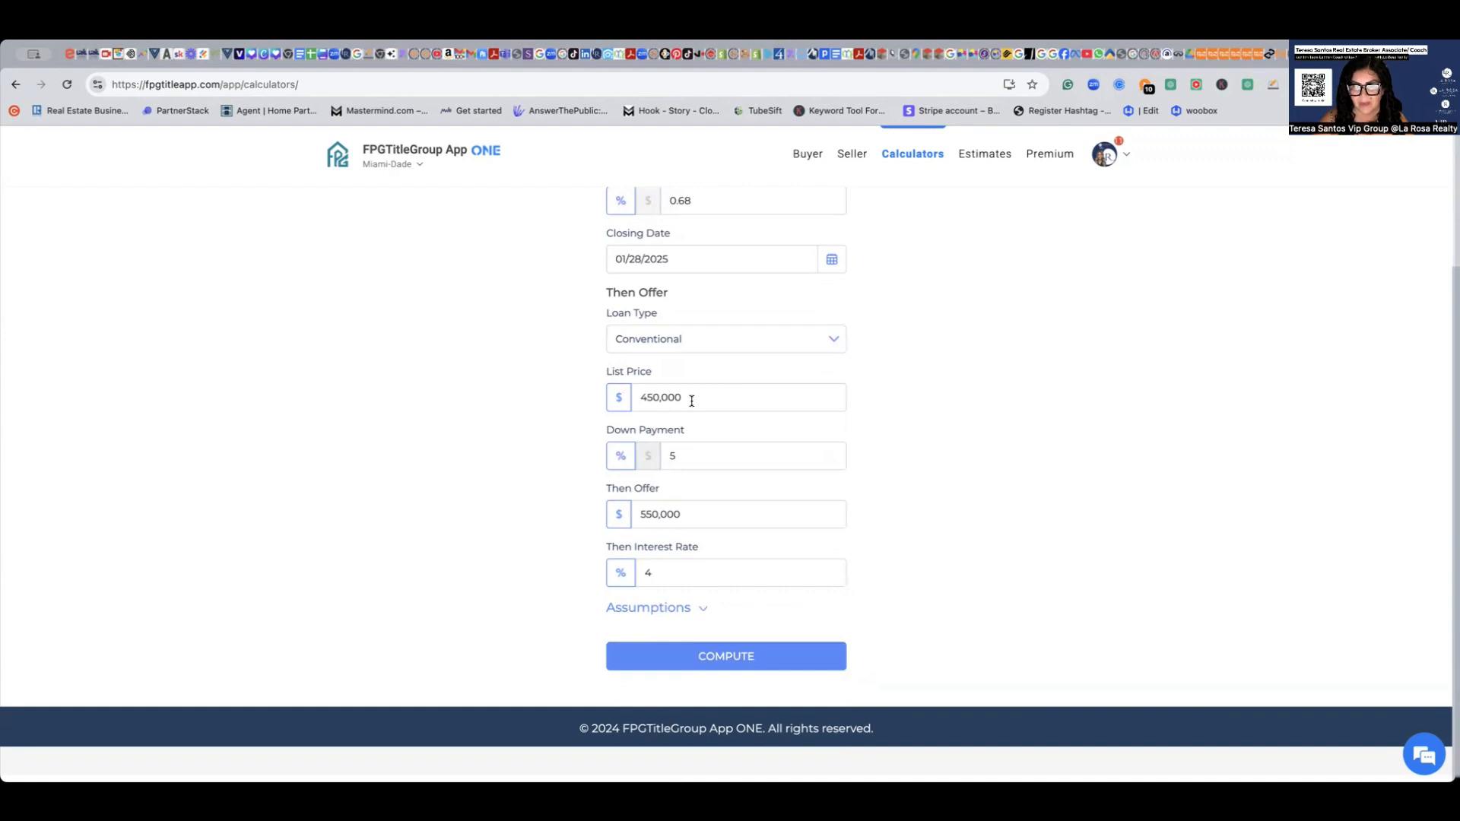
drag(690, 396, 635, 393)
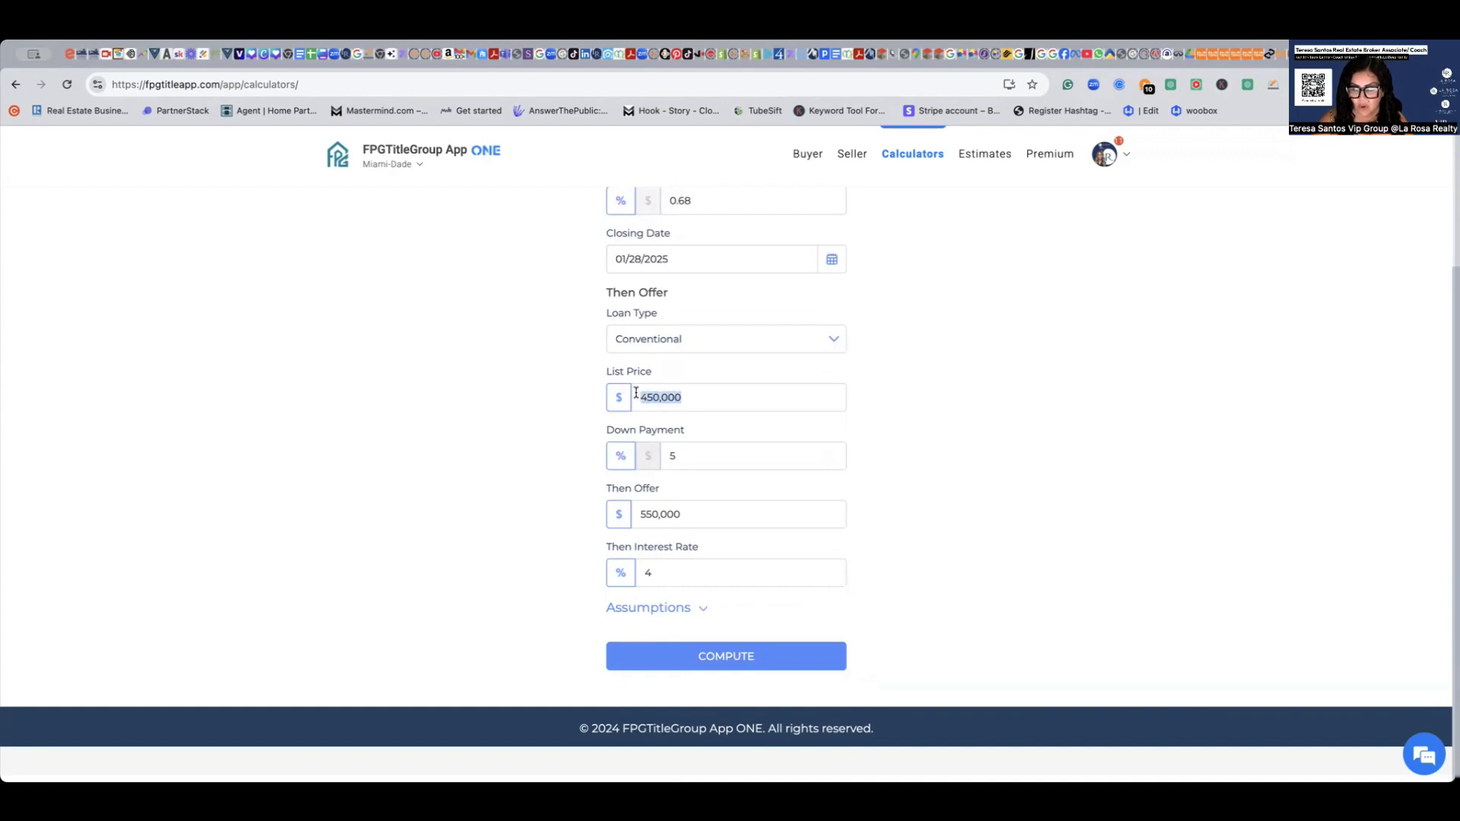
text(500,000)
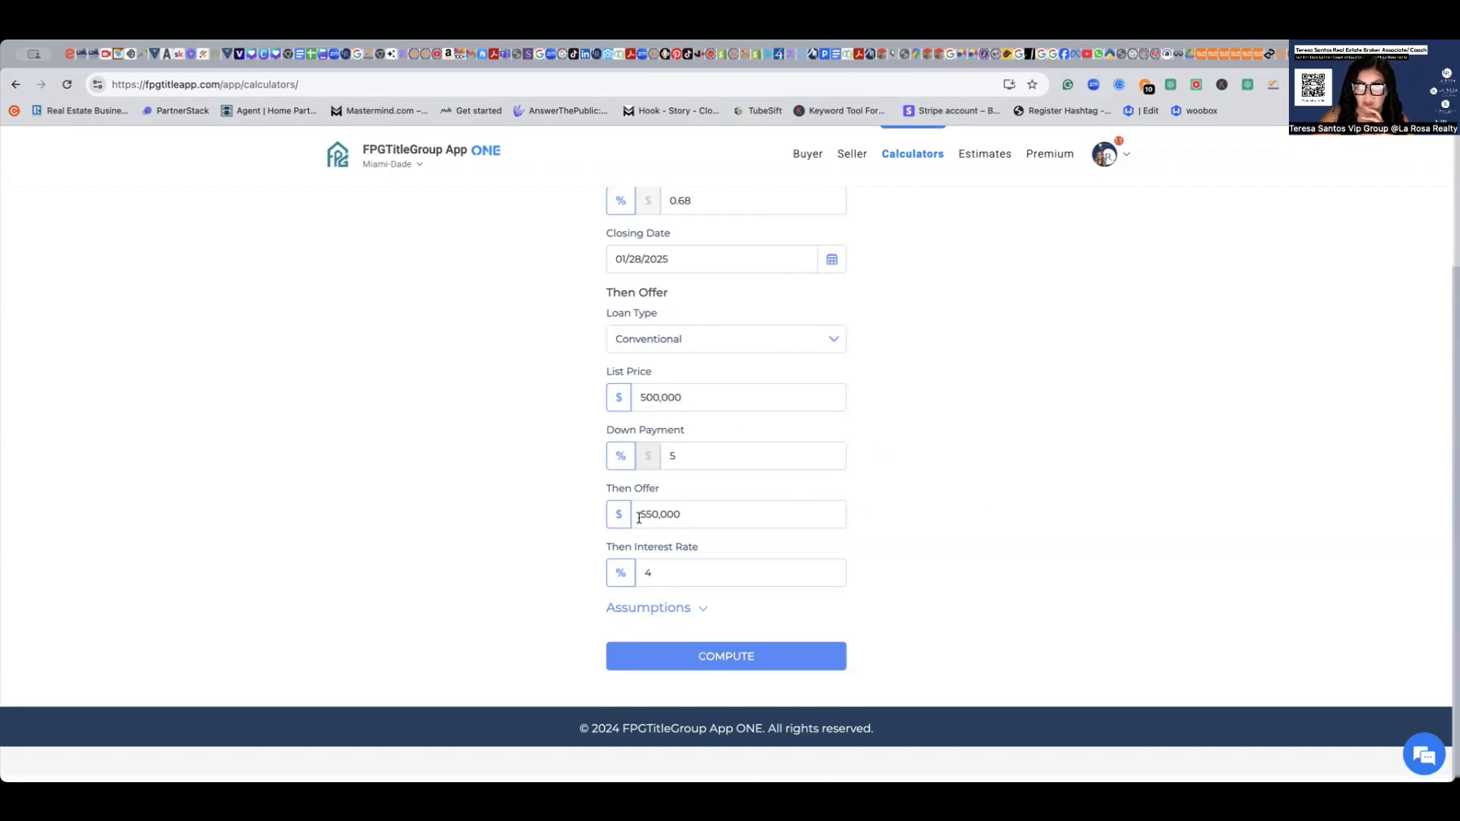
drag(687, 397, 634, 393)
text(550,)
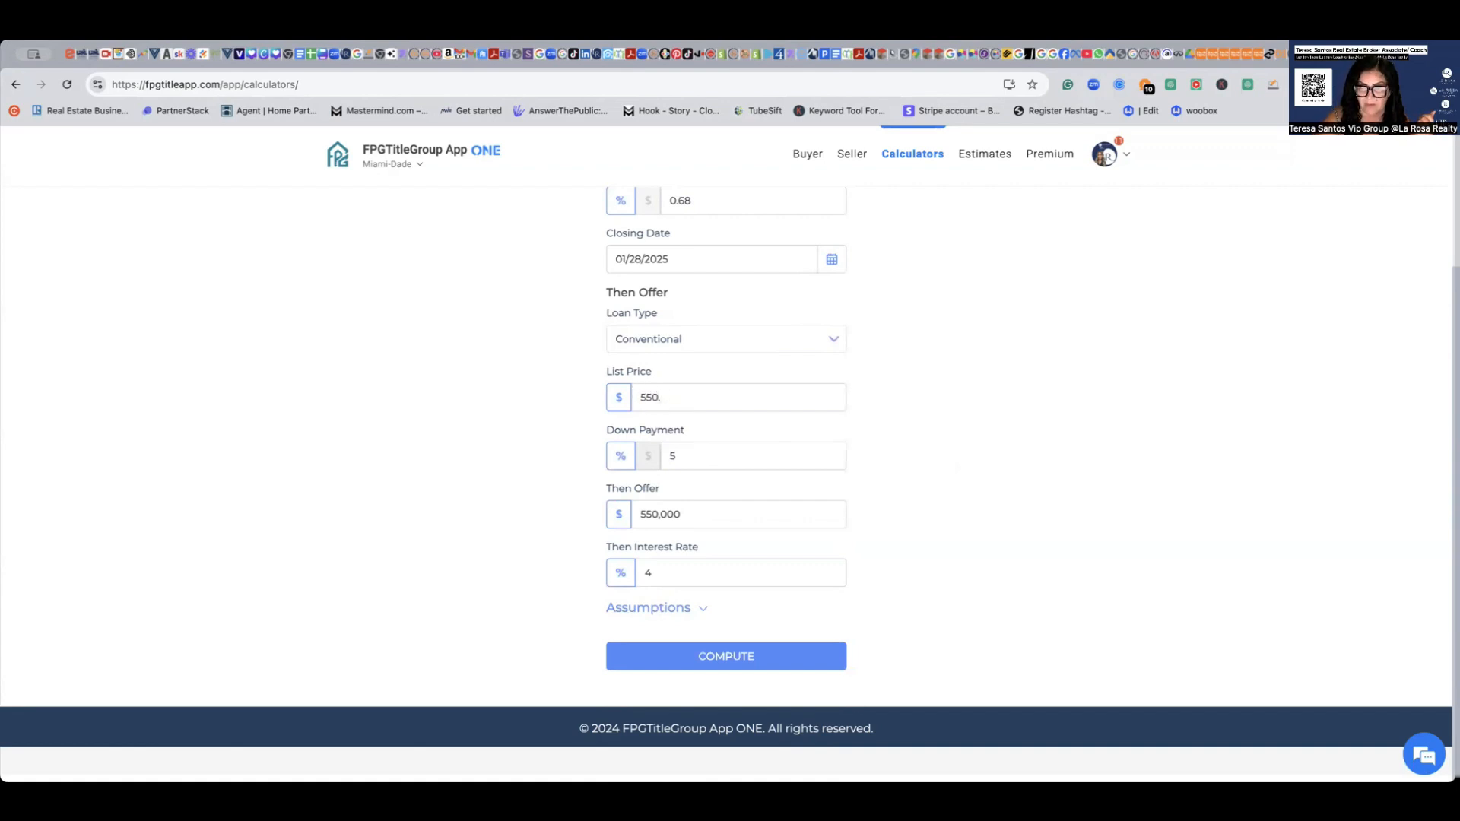
text(000)
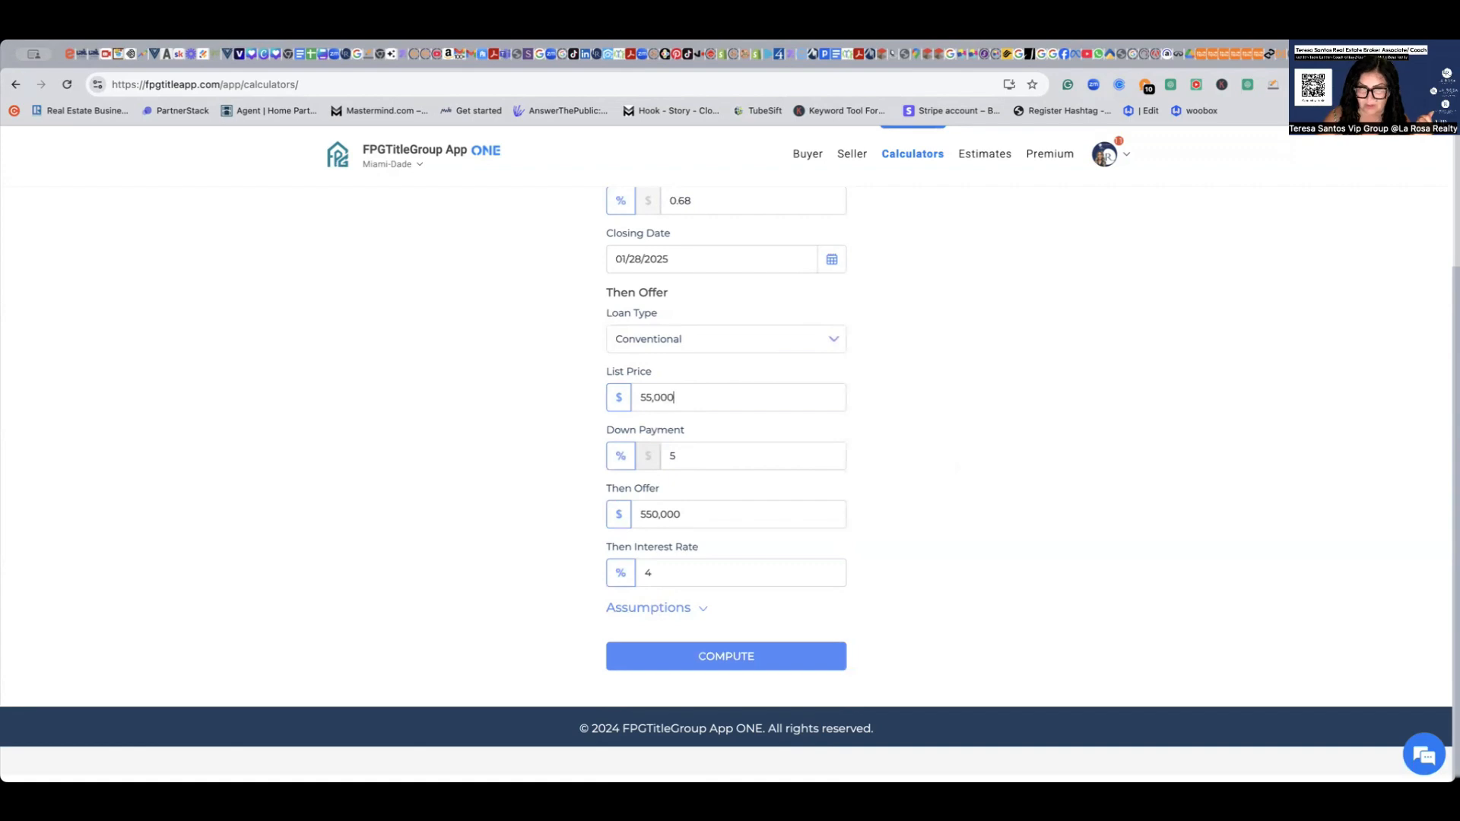
- Compute the Then vs Now comparison and examine the cash to close, monthly payment and 10-year costs of both offers
click(727, 659)
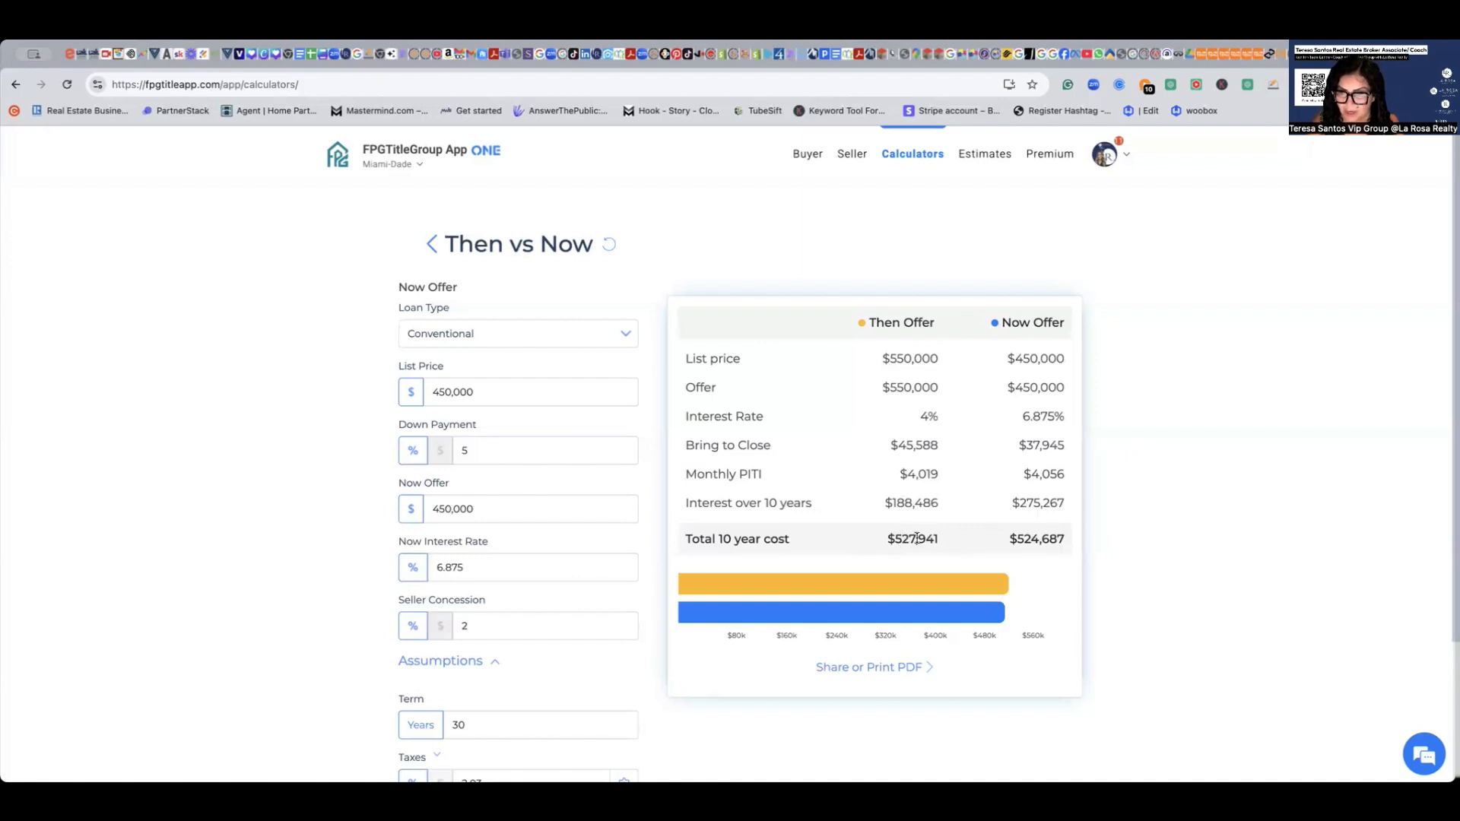
scroll(920, 537, down, 2)
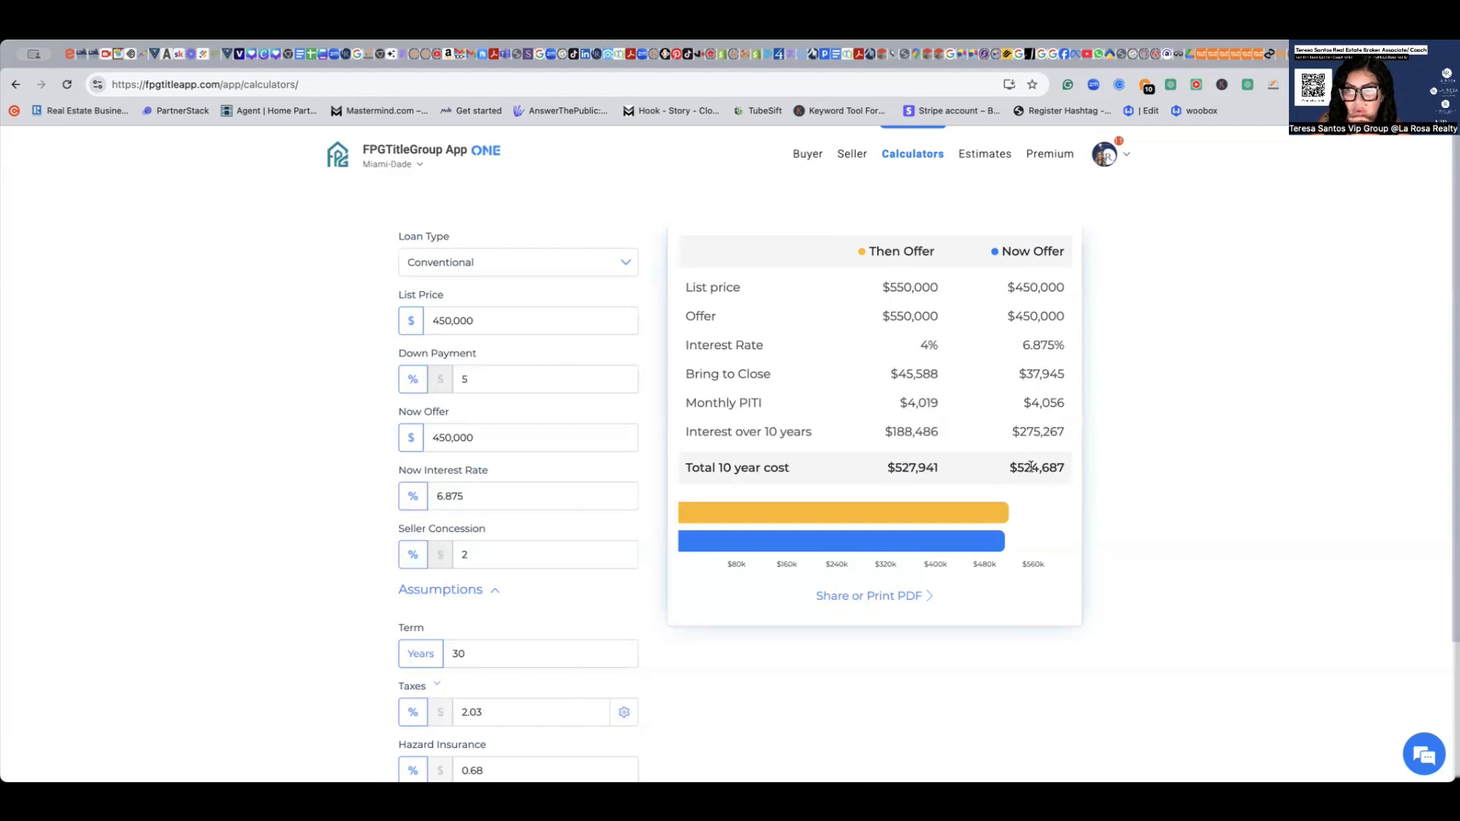
scroll(1031, 467, down, 2)
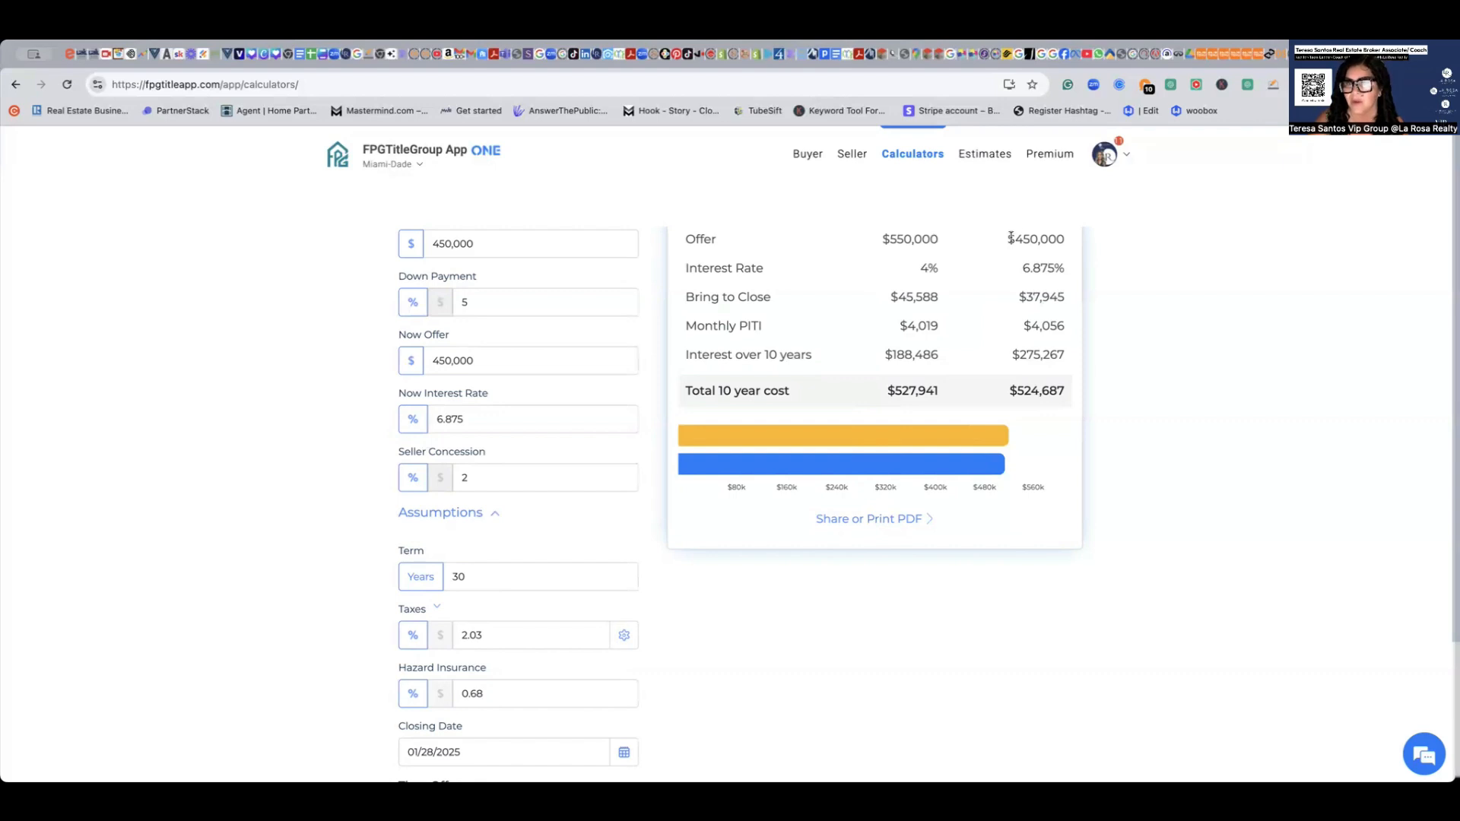
- Open the shareable Then vs Now flyer and examine its comparison table and sharing options
click(900, 521)
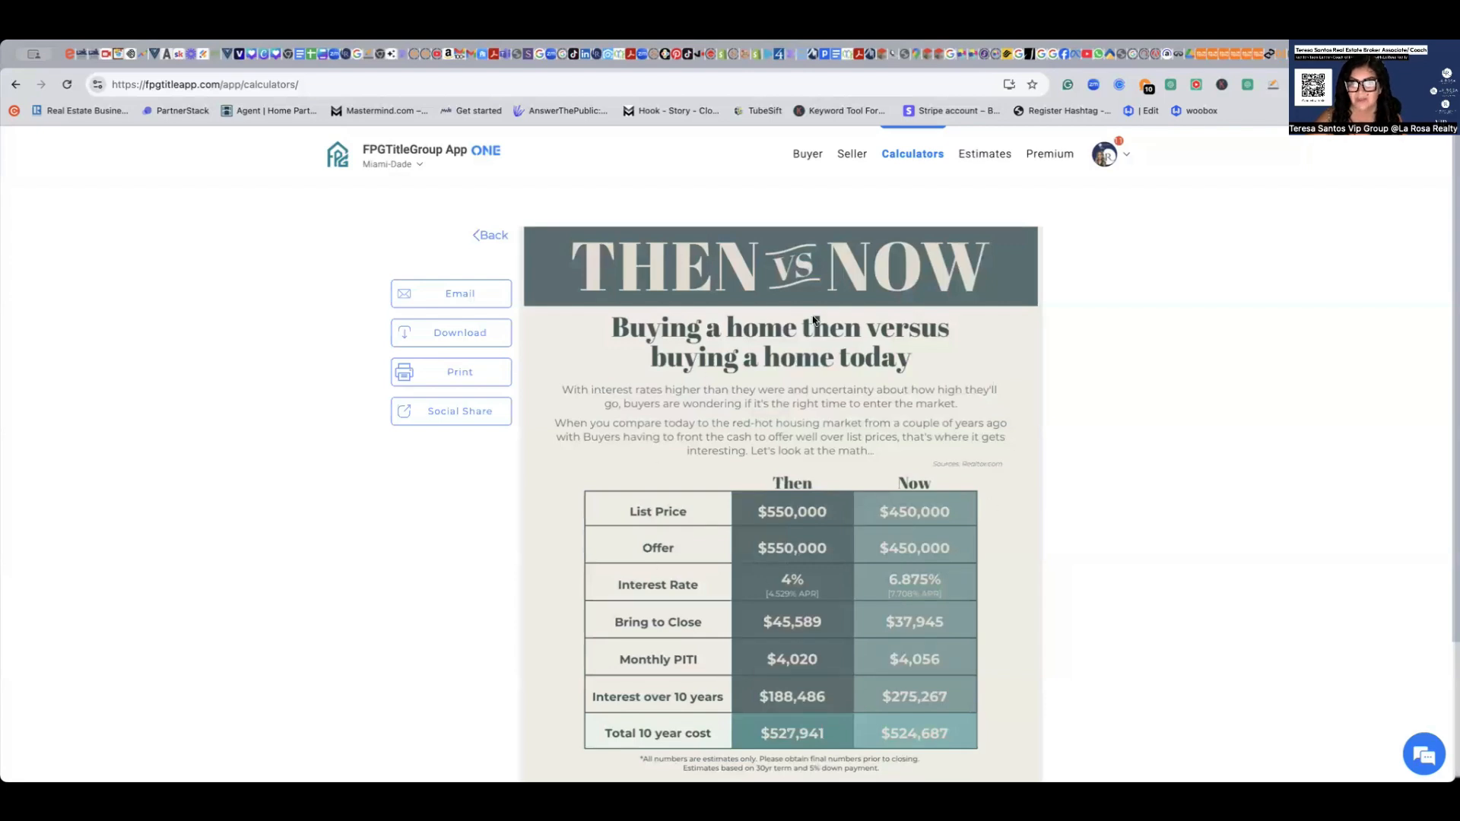
scroll(1135, 506, down, 1)
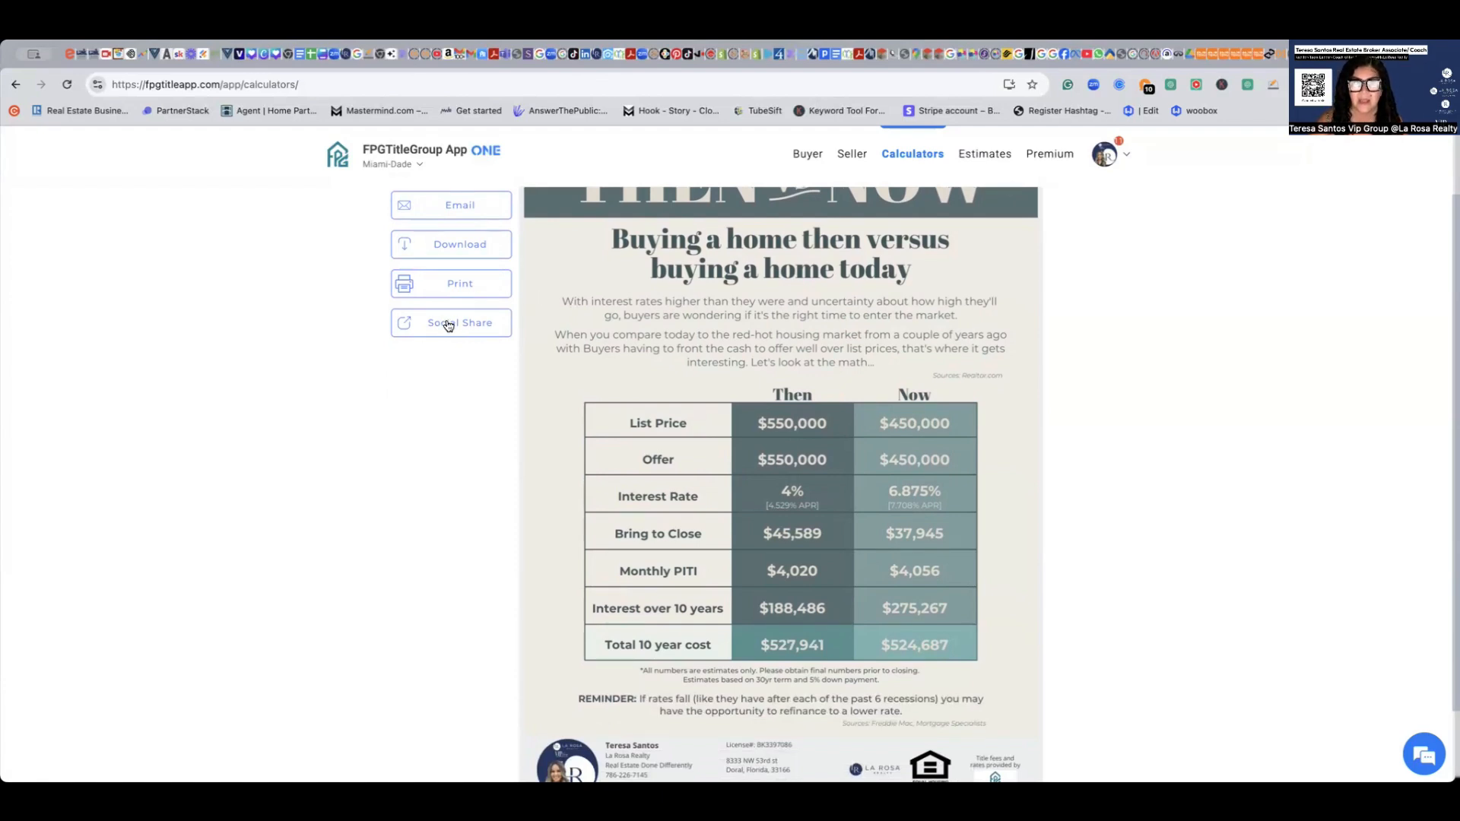
scroll(723, 536, down, 1)
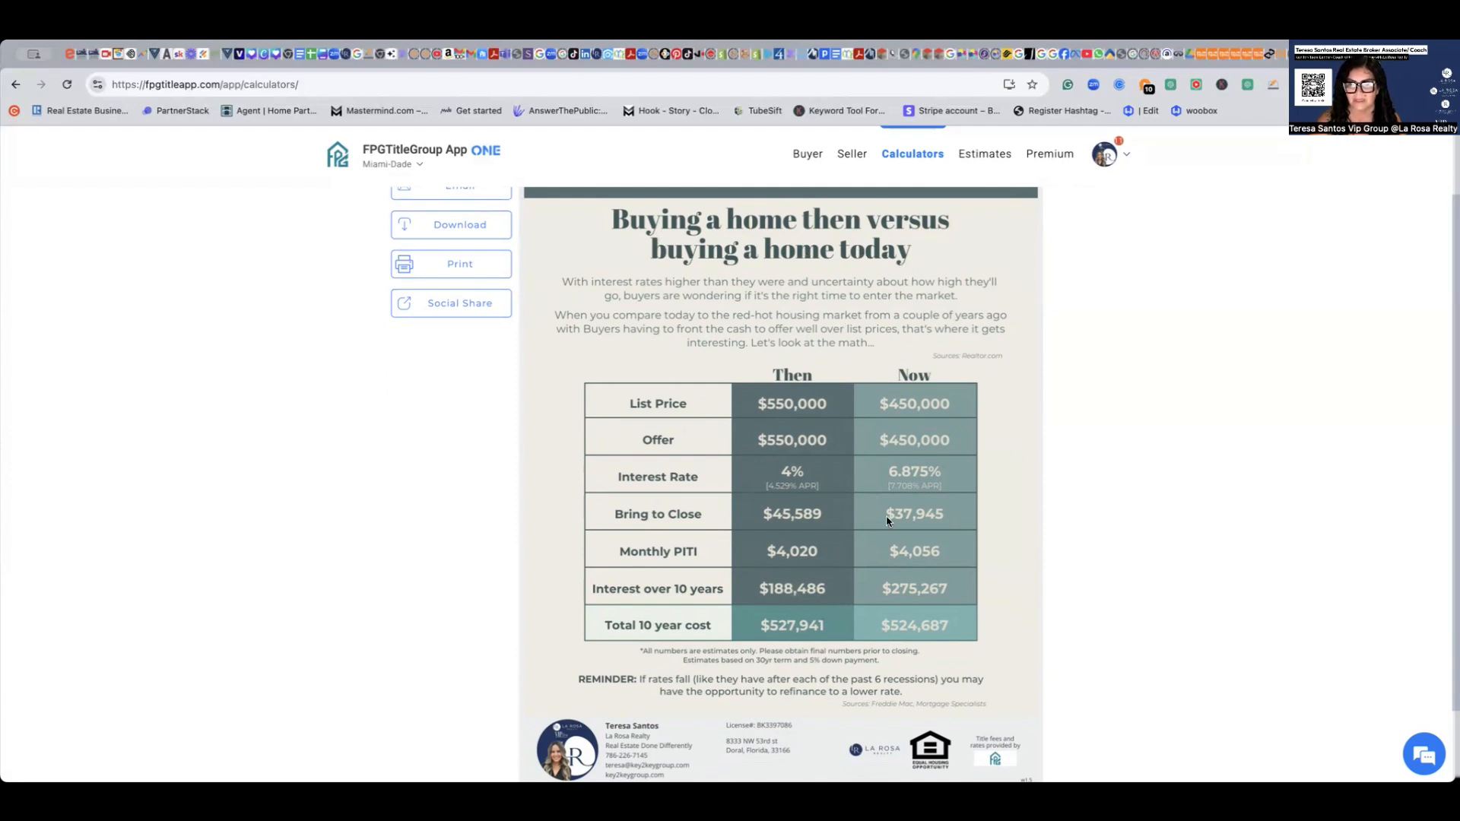
- Review the Then vs Now flyer's heading, comparison table and refinancing reminder from start to end
scroll(886, 521, up, 1)
scroll(886, 521, up, 3)
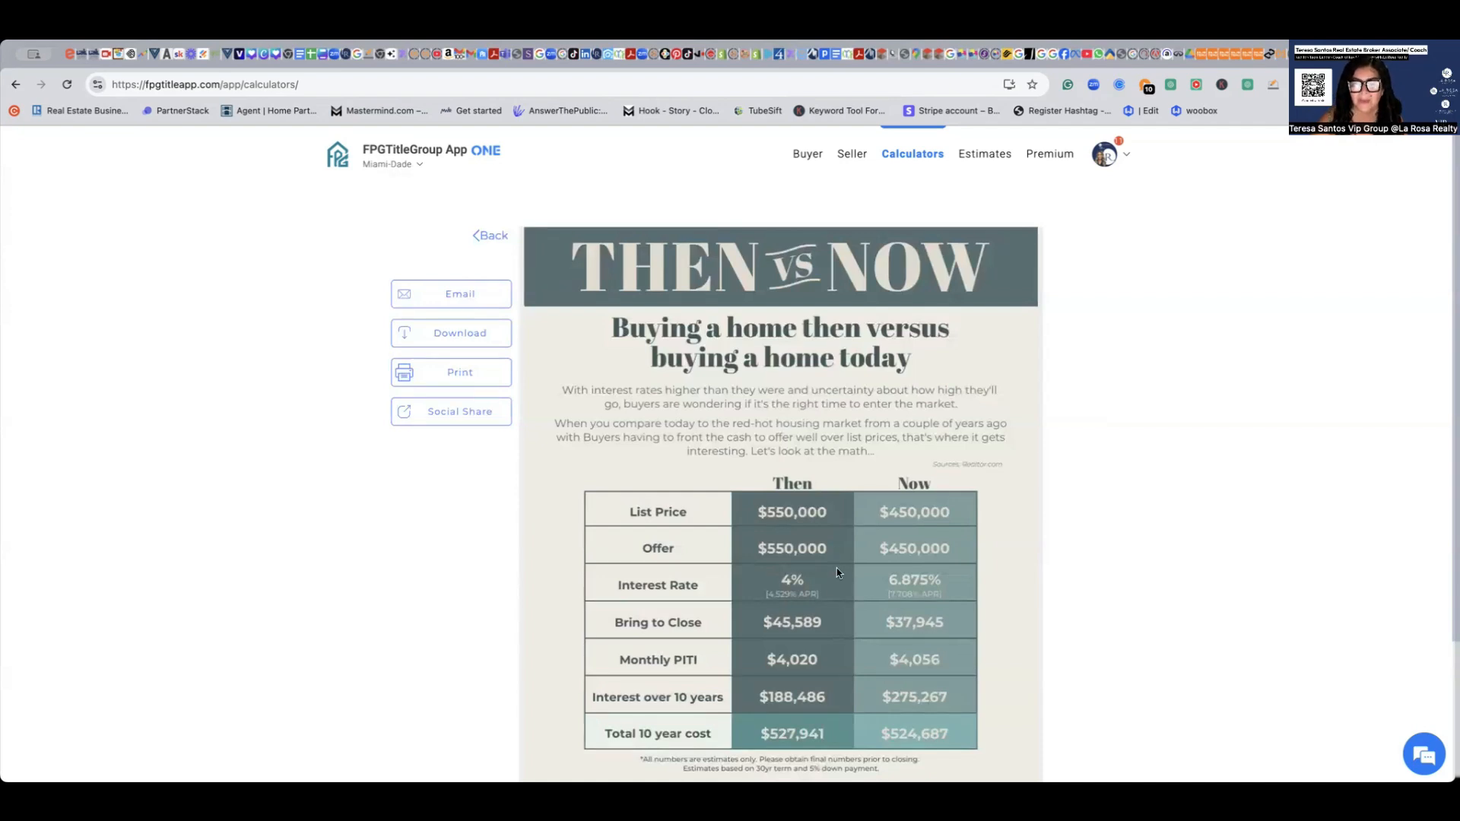
scroll(843, 520, down, 5)
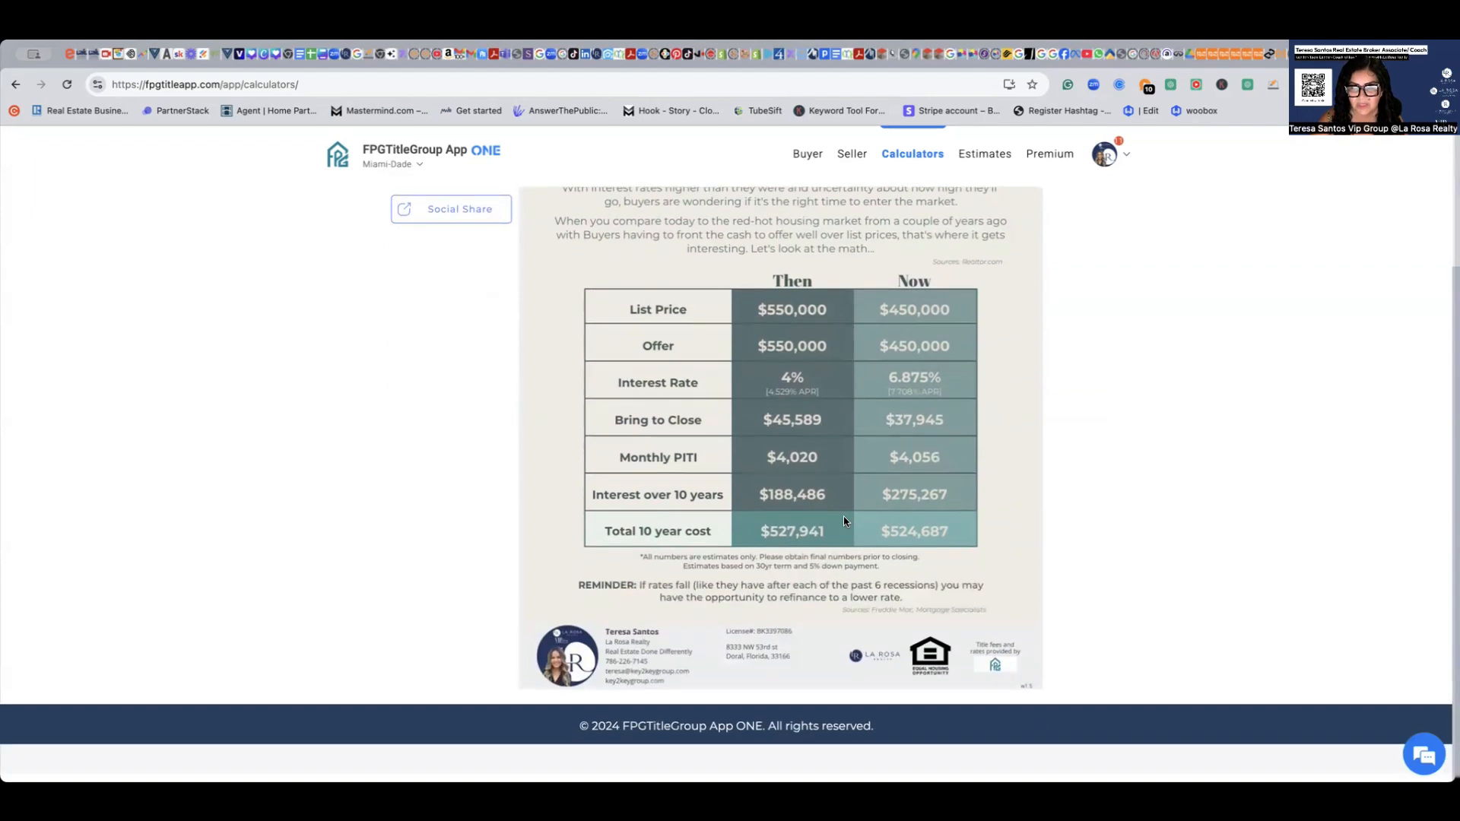
scroll(844, 520, up, 5)
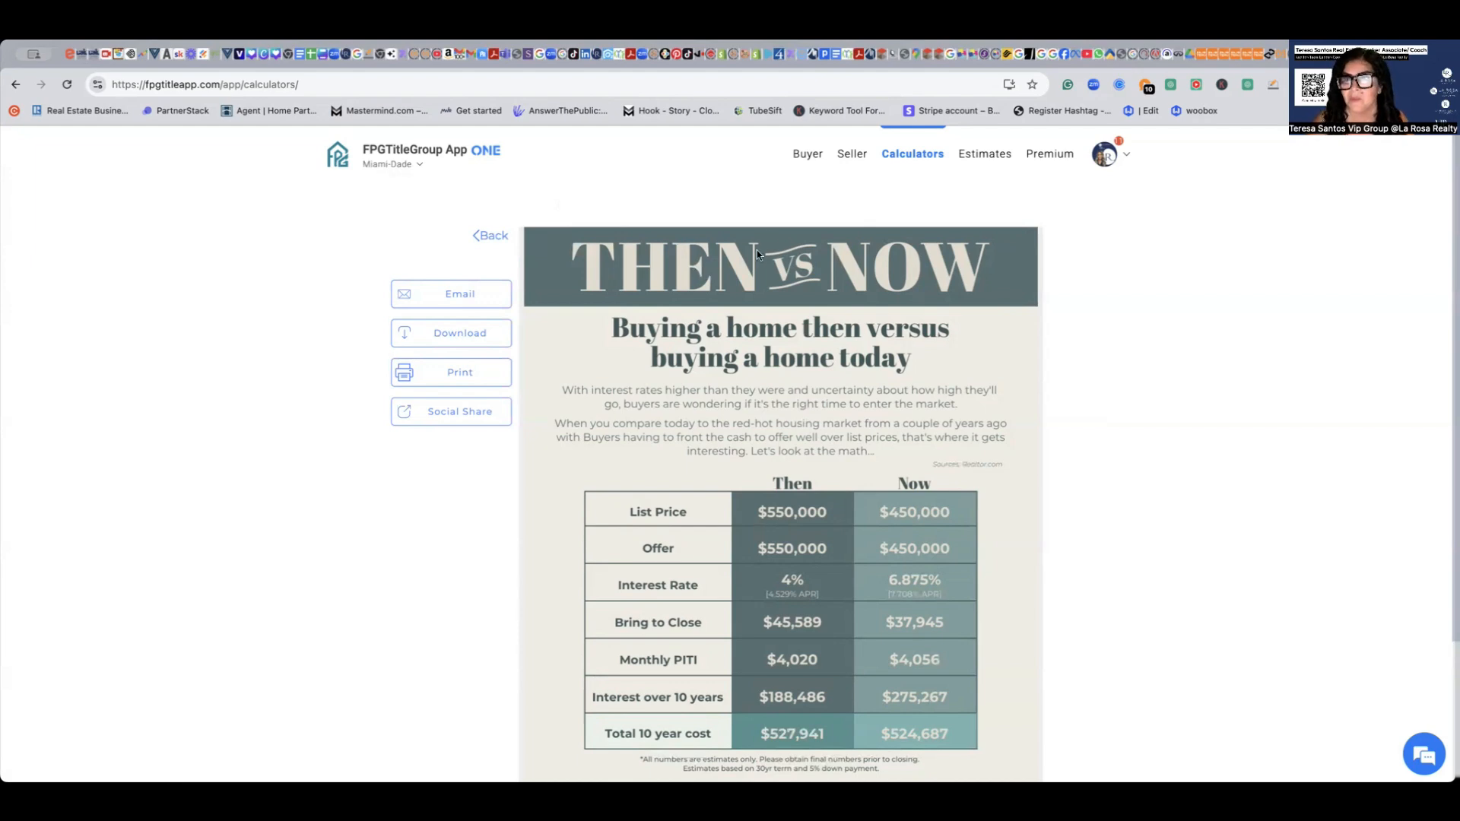
- Open the standard Rent vs Buy video from the premium Personalized Videos collection
click(1049, 156)
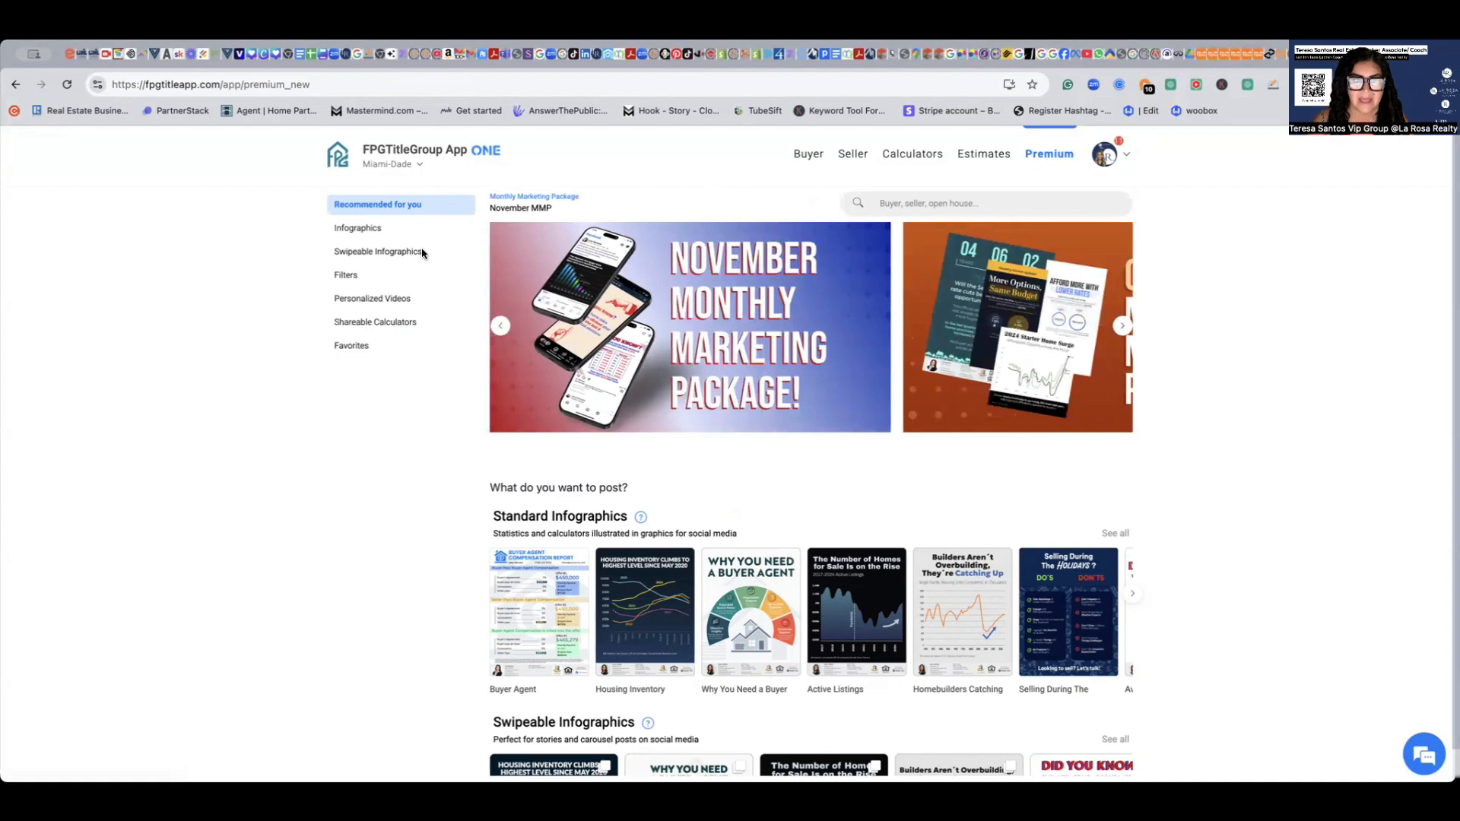
click(363, 299)
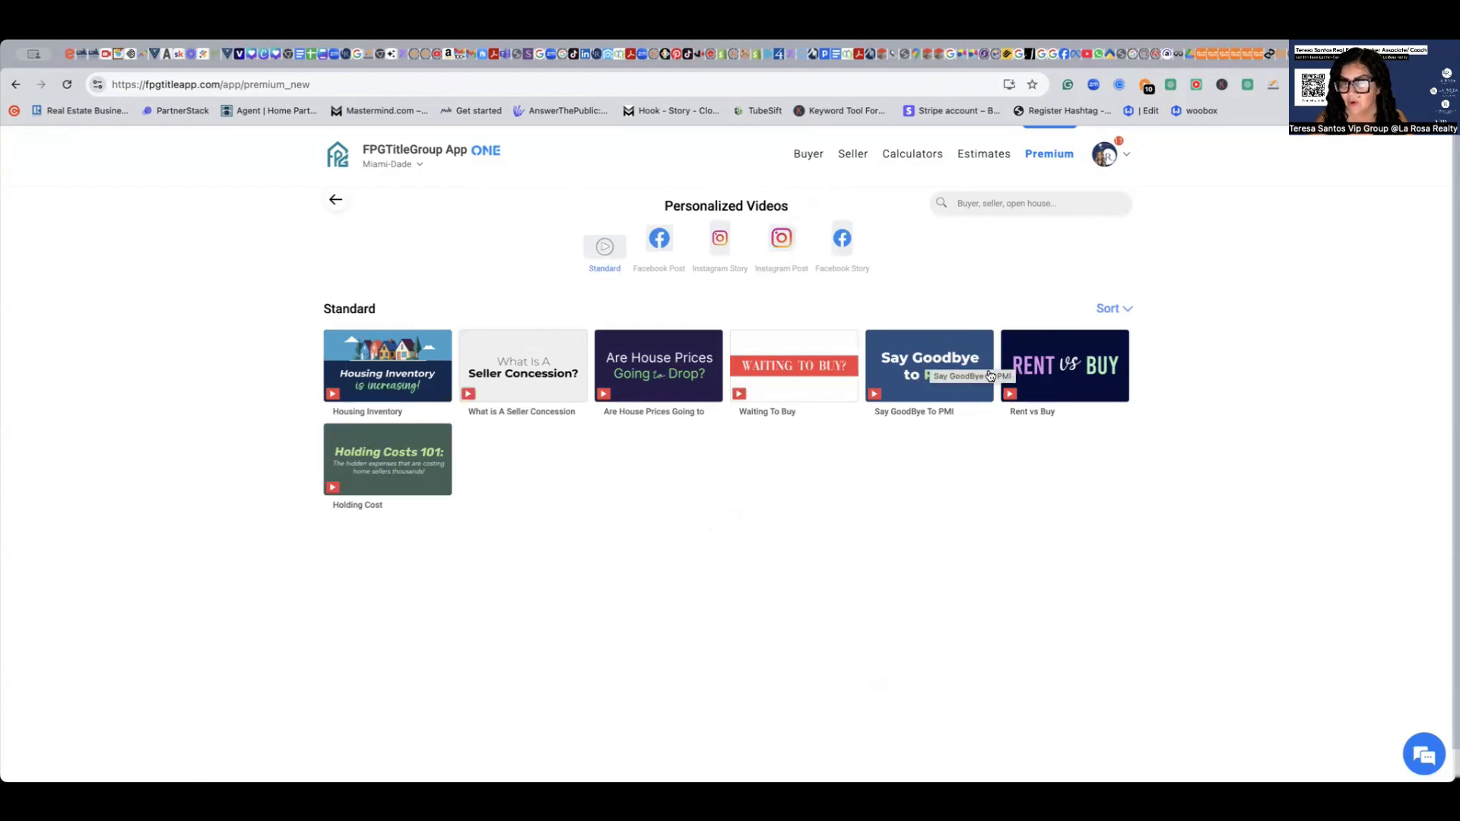
click(1072, 364)
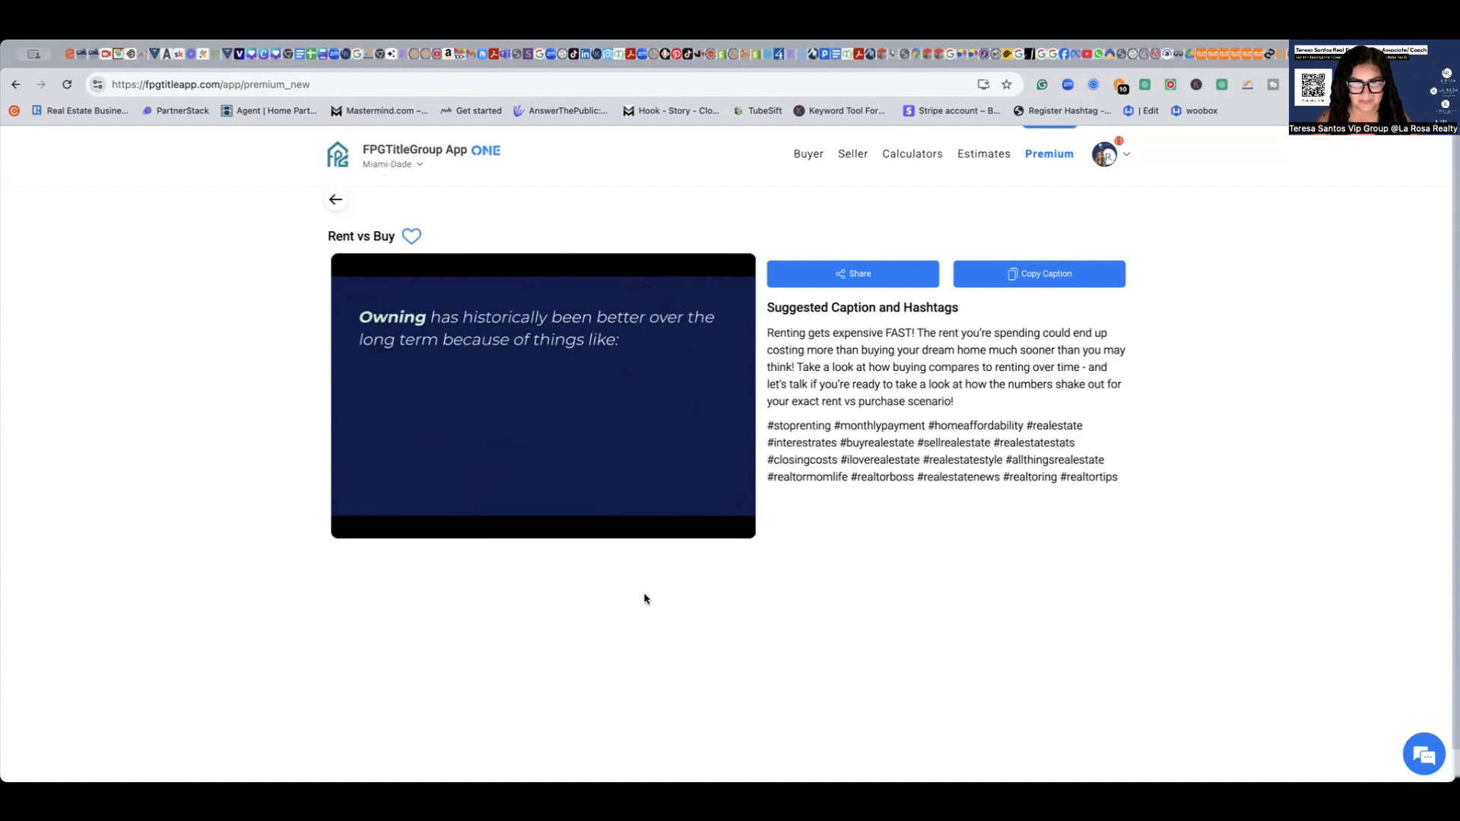
- Skim through the Rent vs Buy video's owning, renting and break-even scenes up to the closing agent branding
mouse_move(590, 518)
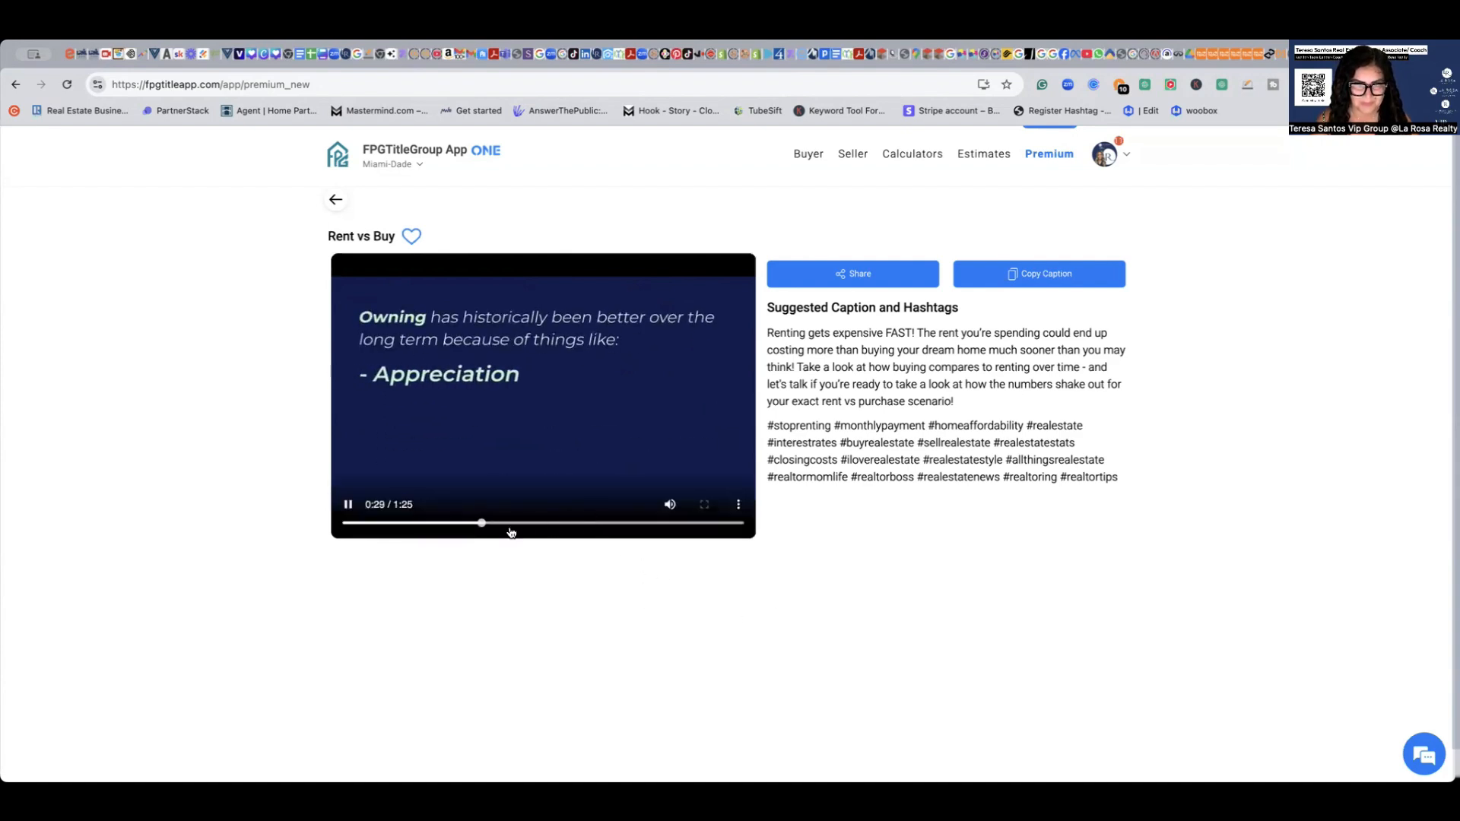
click(543, 524)
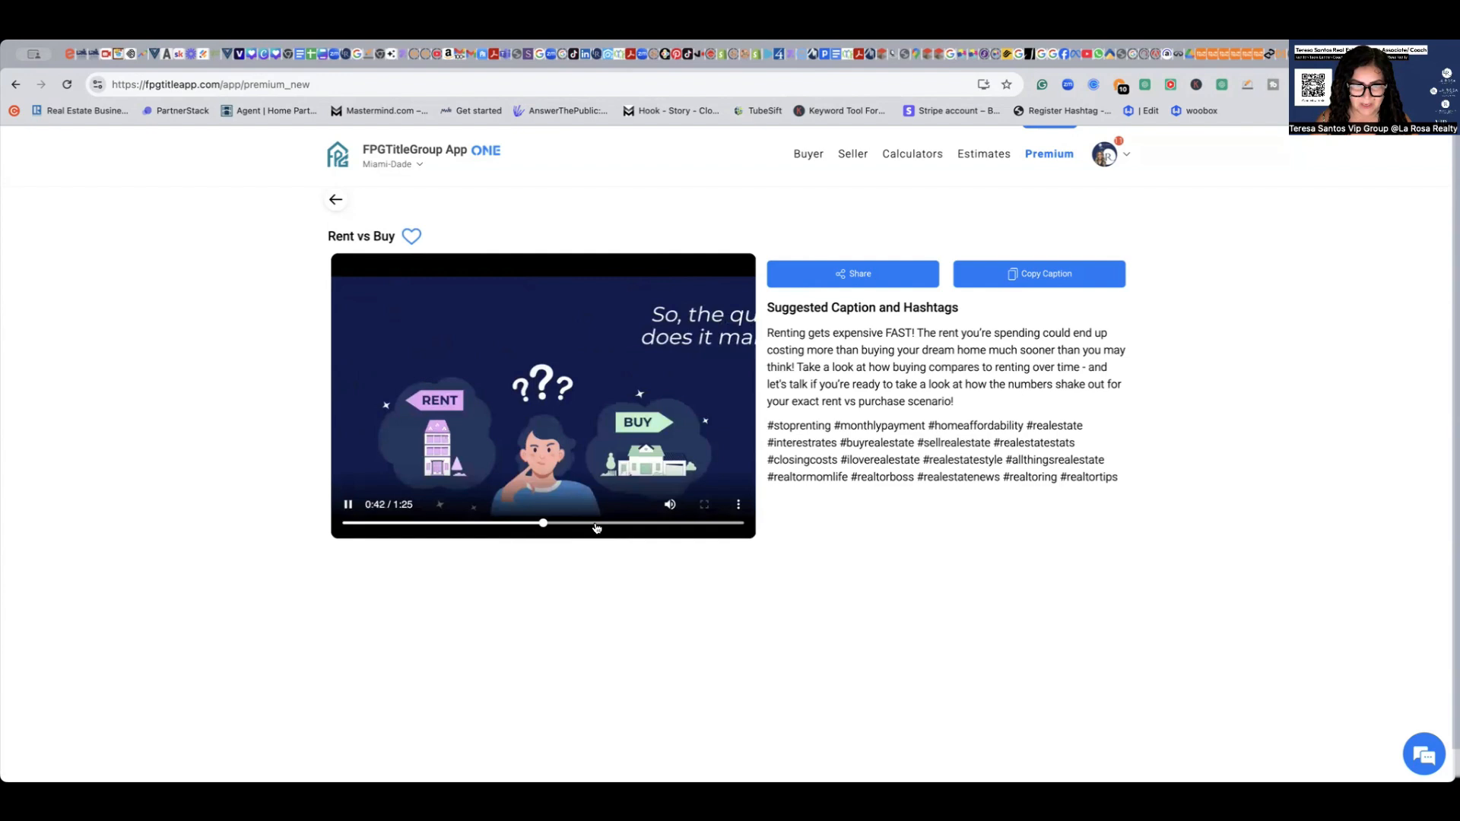
click(596, 524)
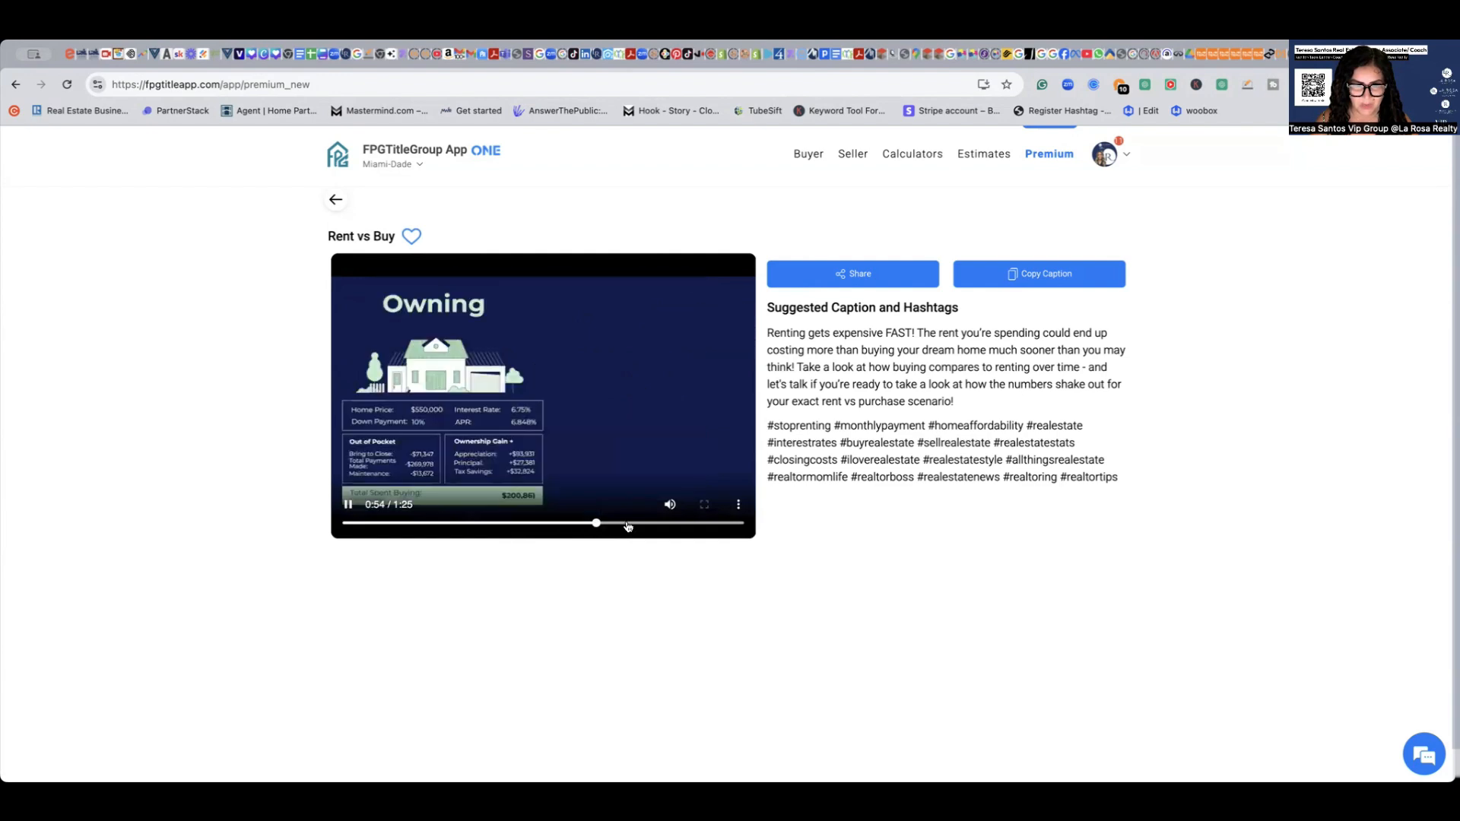
click(651, 525)
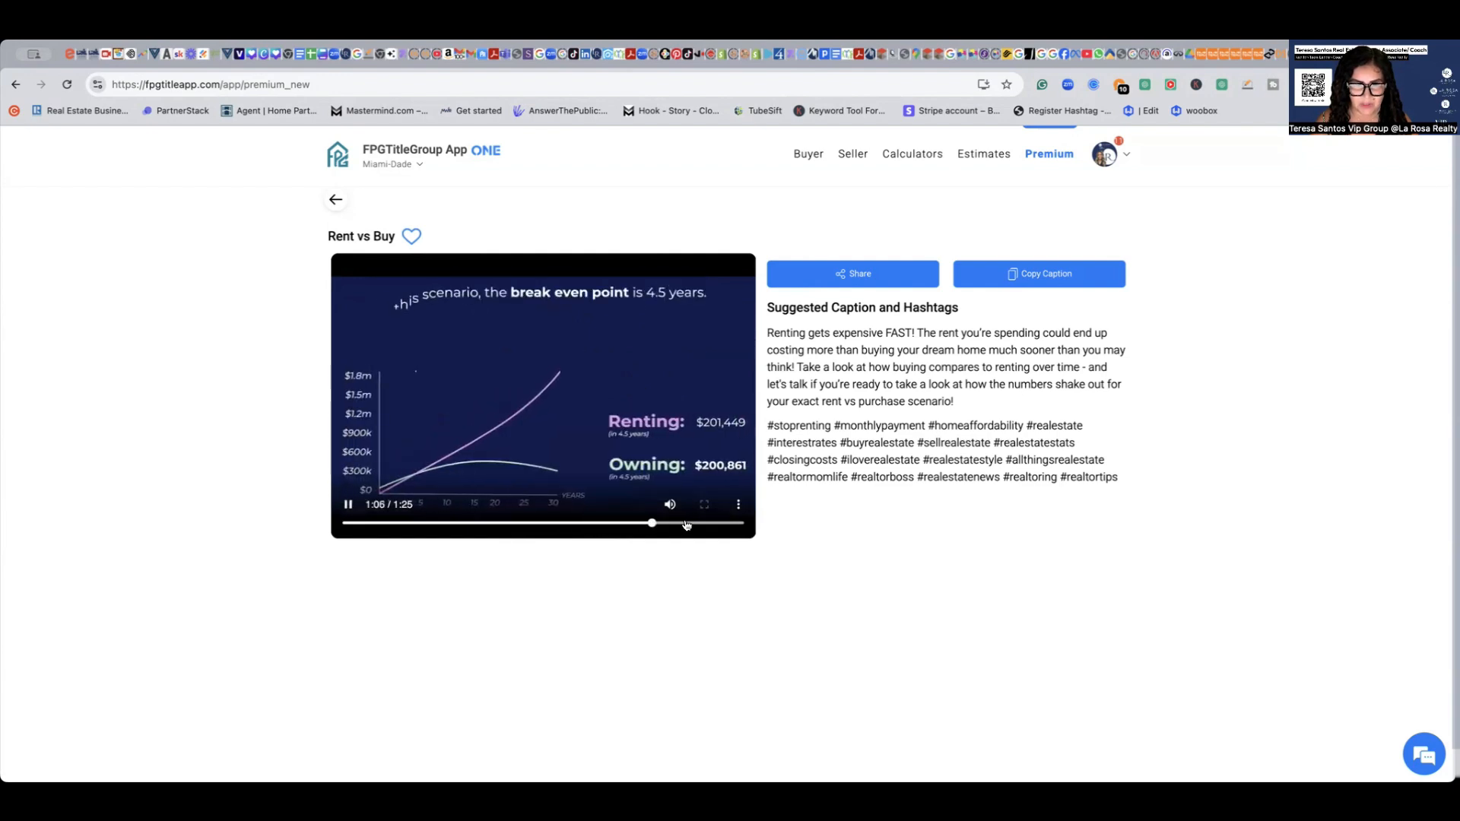
click(689, 525)
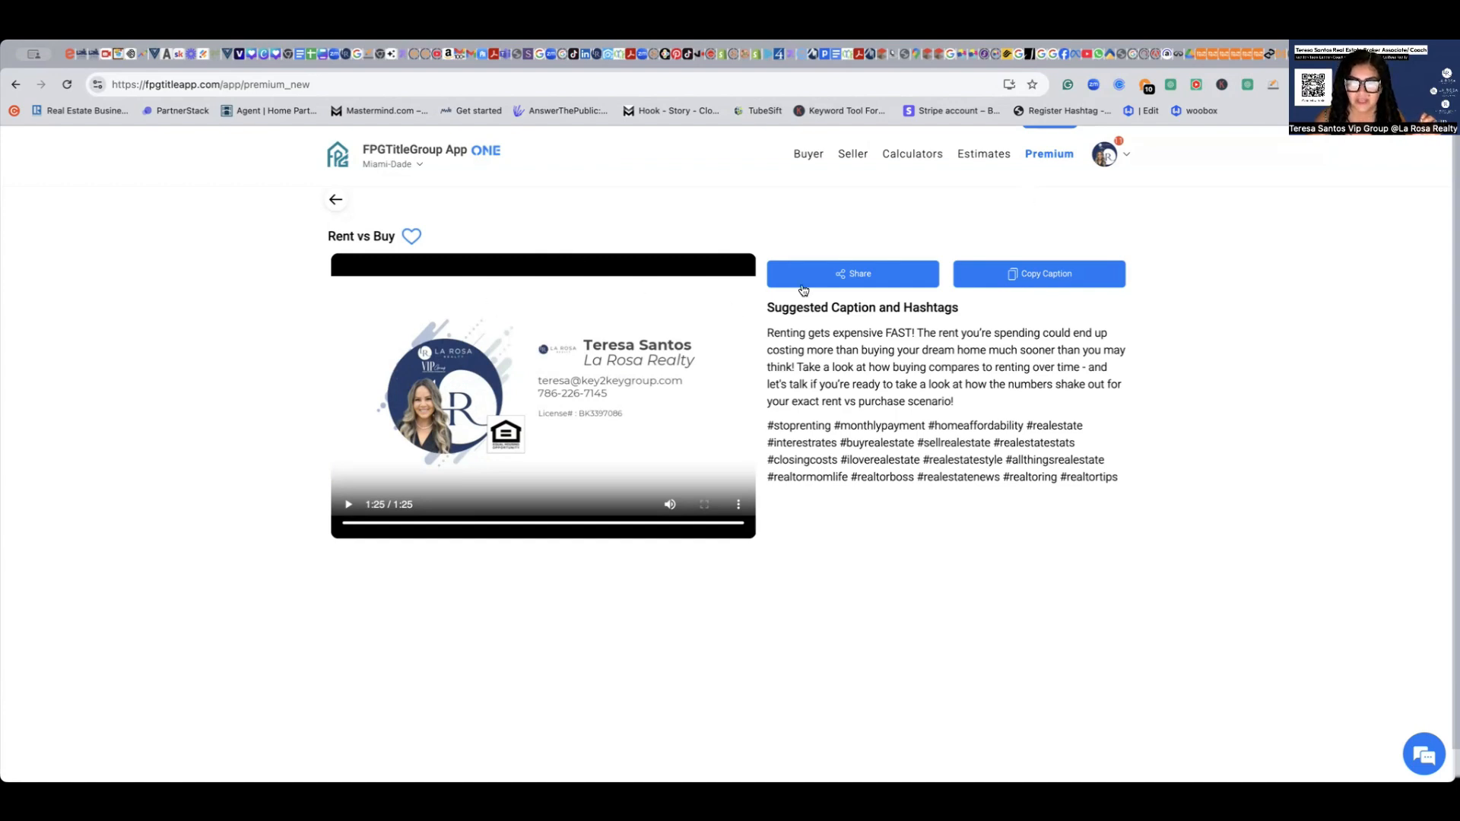
- Try the Share to Facebook option for the Rent vs Buy video and dismiss the sharing options
click(857, 276)
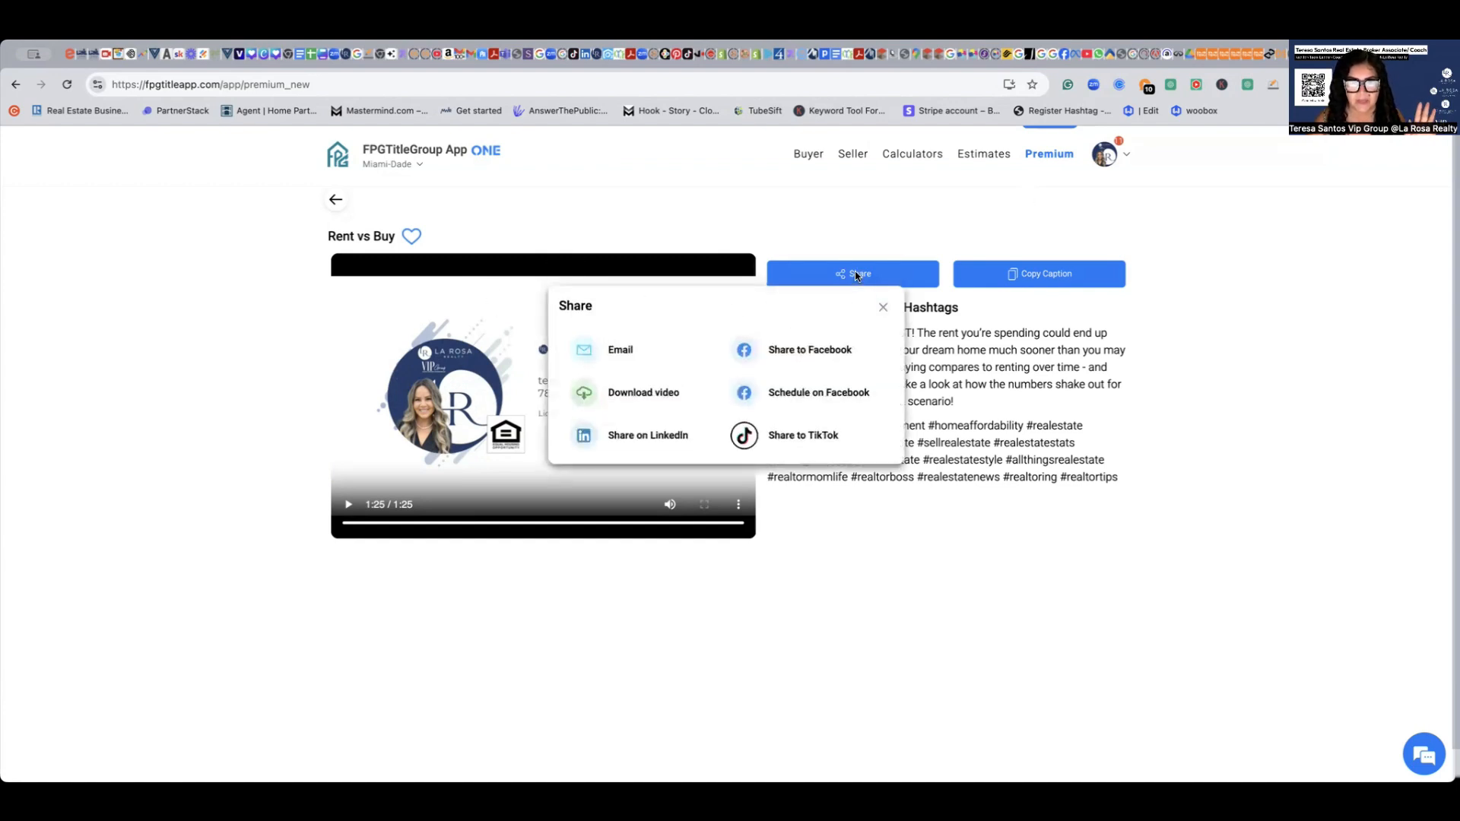
click(785, 353)
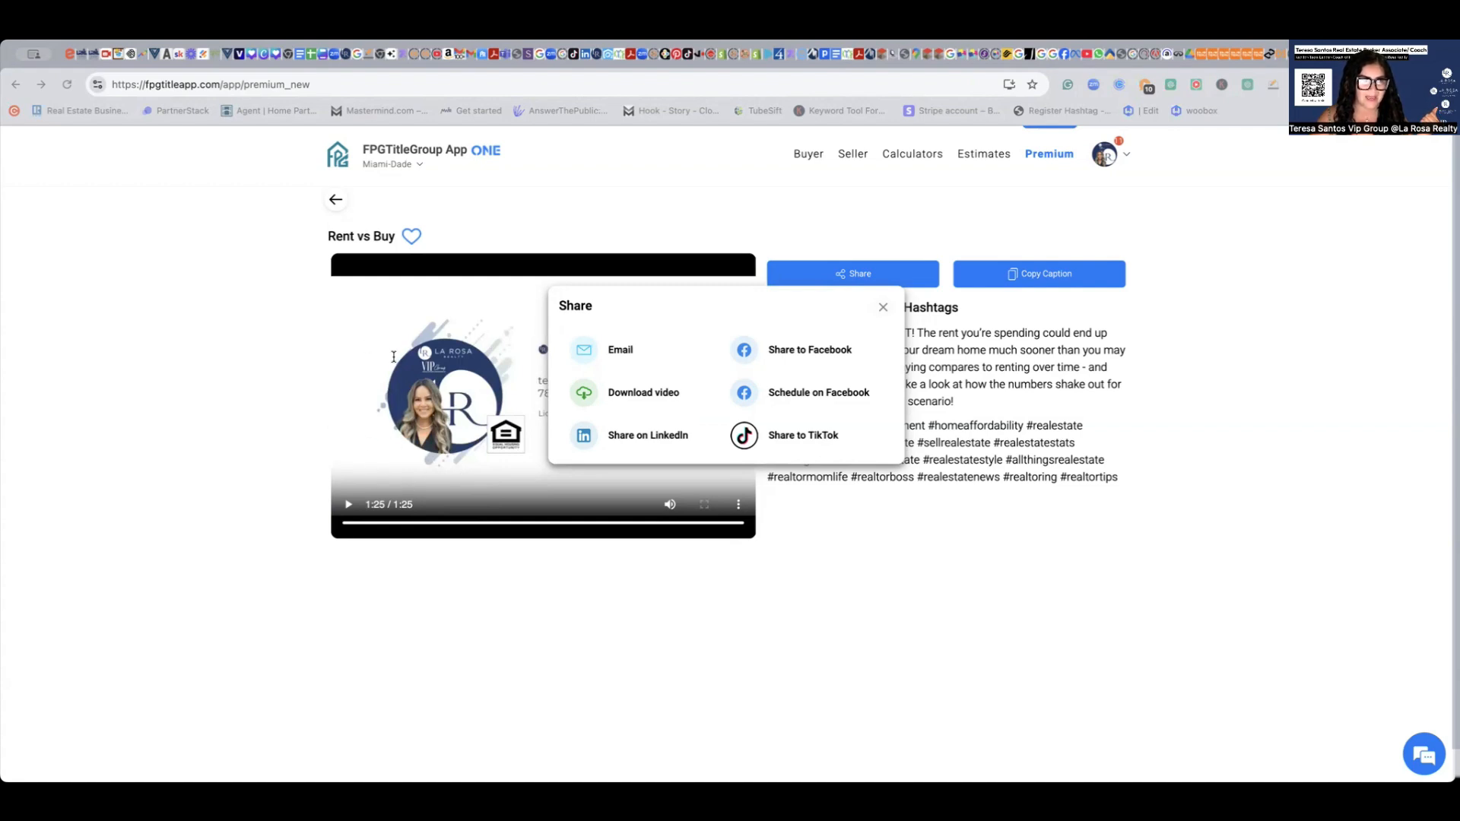
click(882, 308)
- Copy the standard Rent vs Buy video's suggested caption and hashtags, and check its download and sharing options
drag(765, 333, 1133, 502)
right_click(926, 361)
click(947, 395)
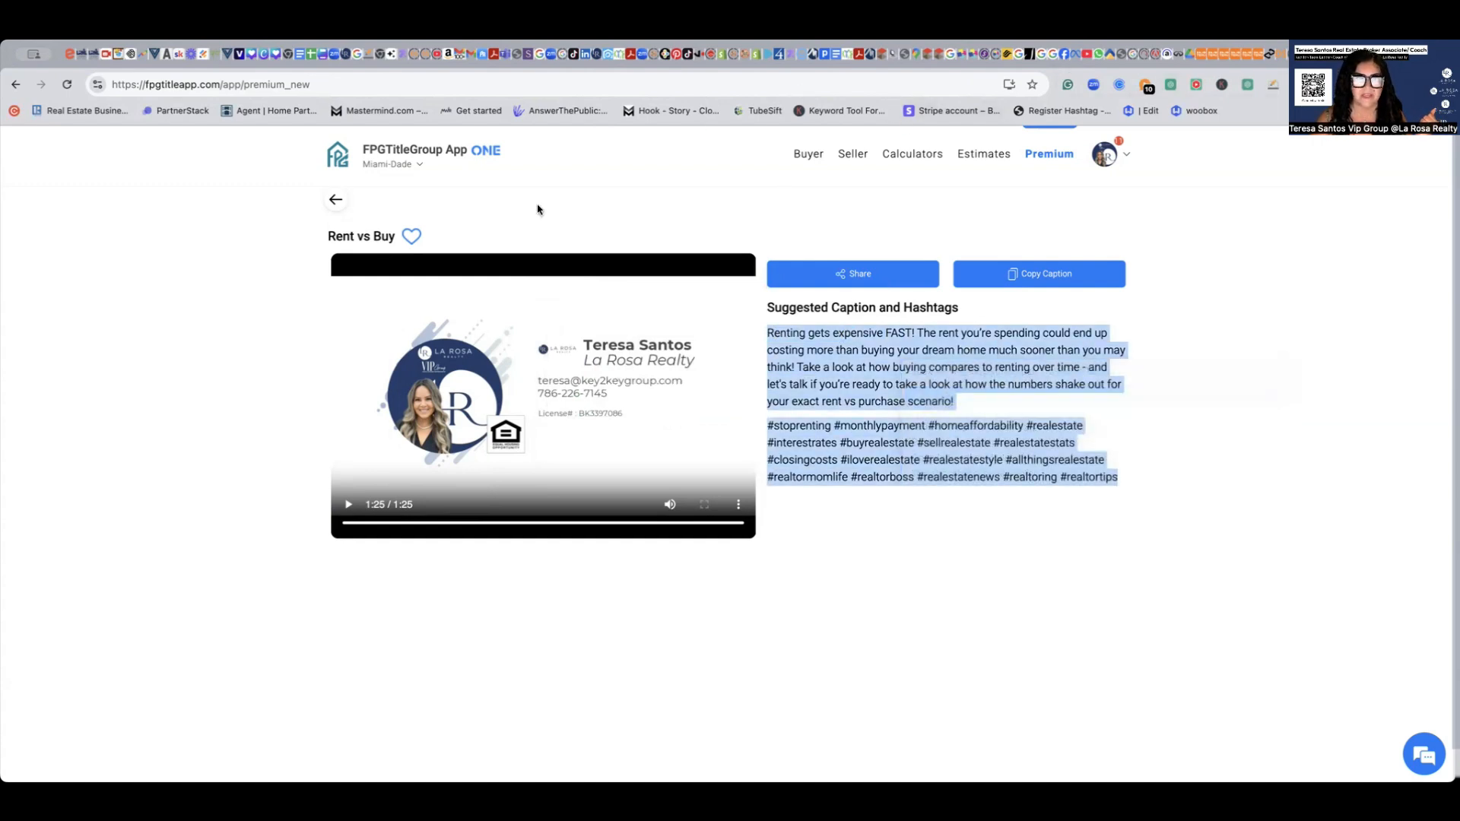
click(863, 278)
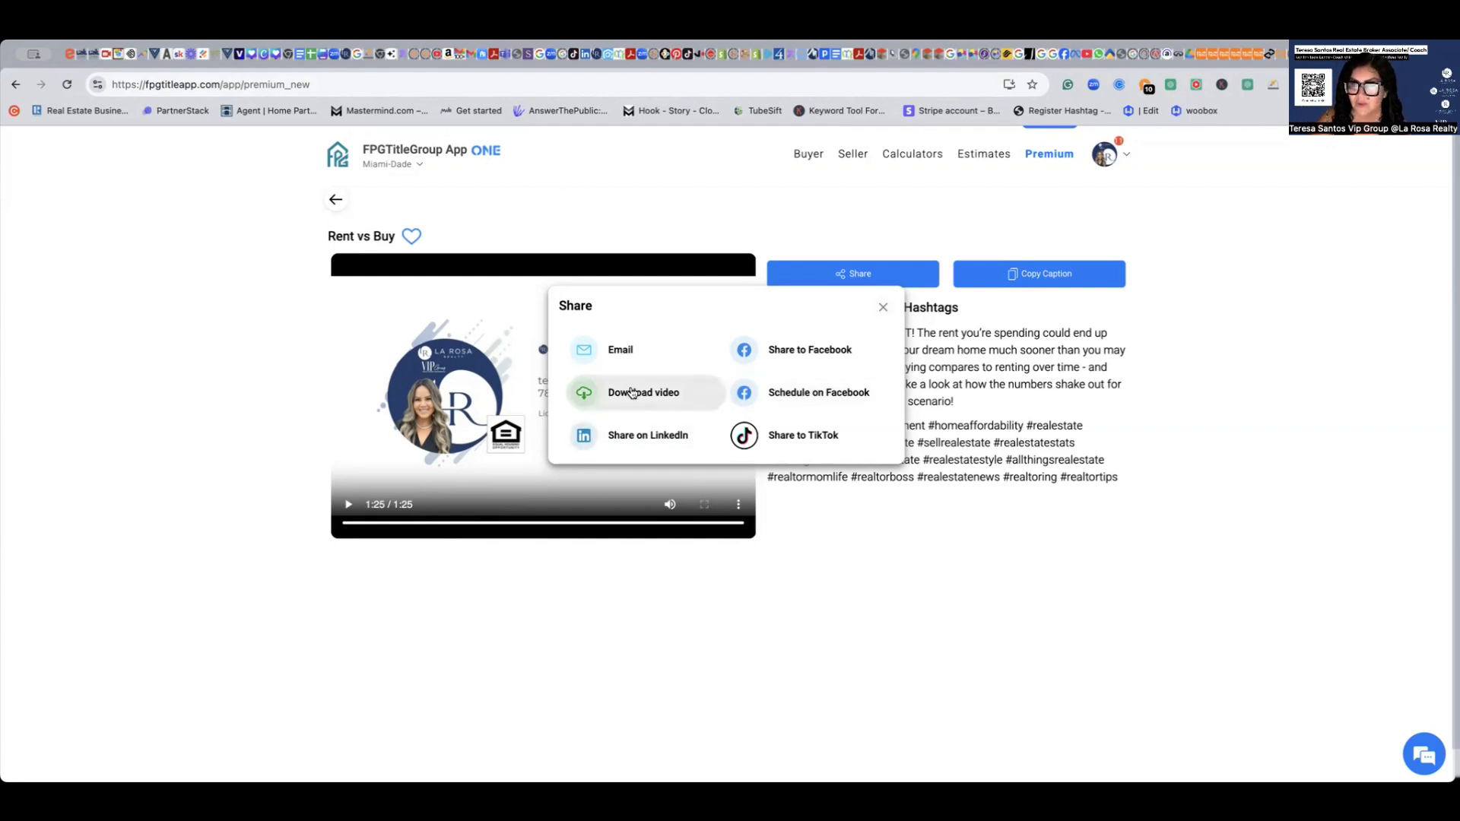
click(884, 308)
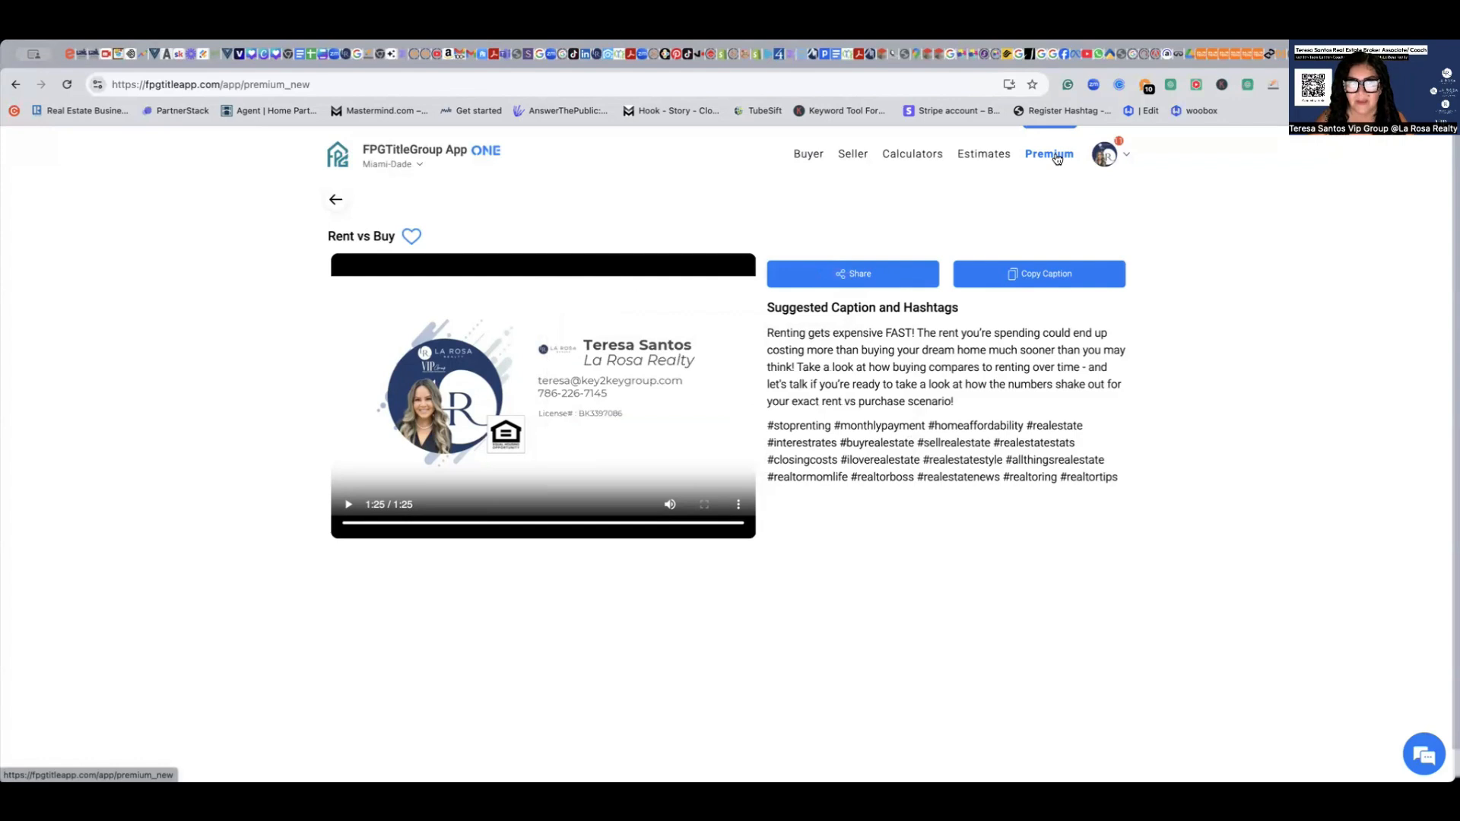
- Return to the personalized videos and open the Instagram Story version of the Rent vs Buy video
click(336, 201)
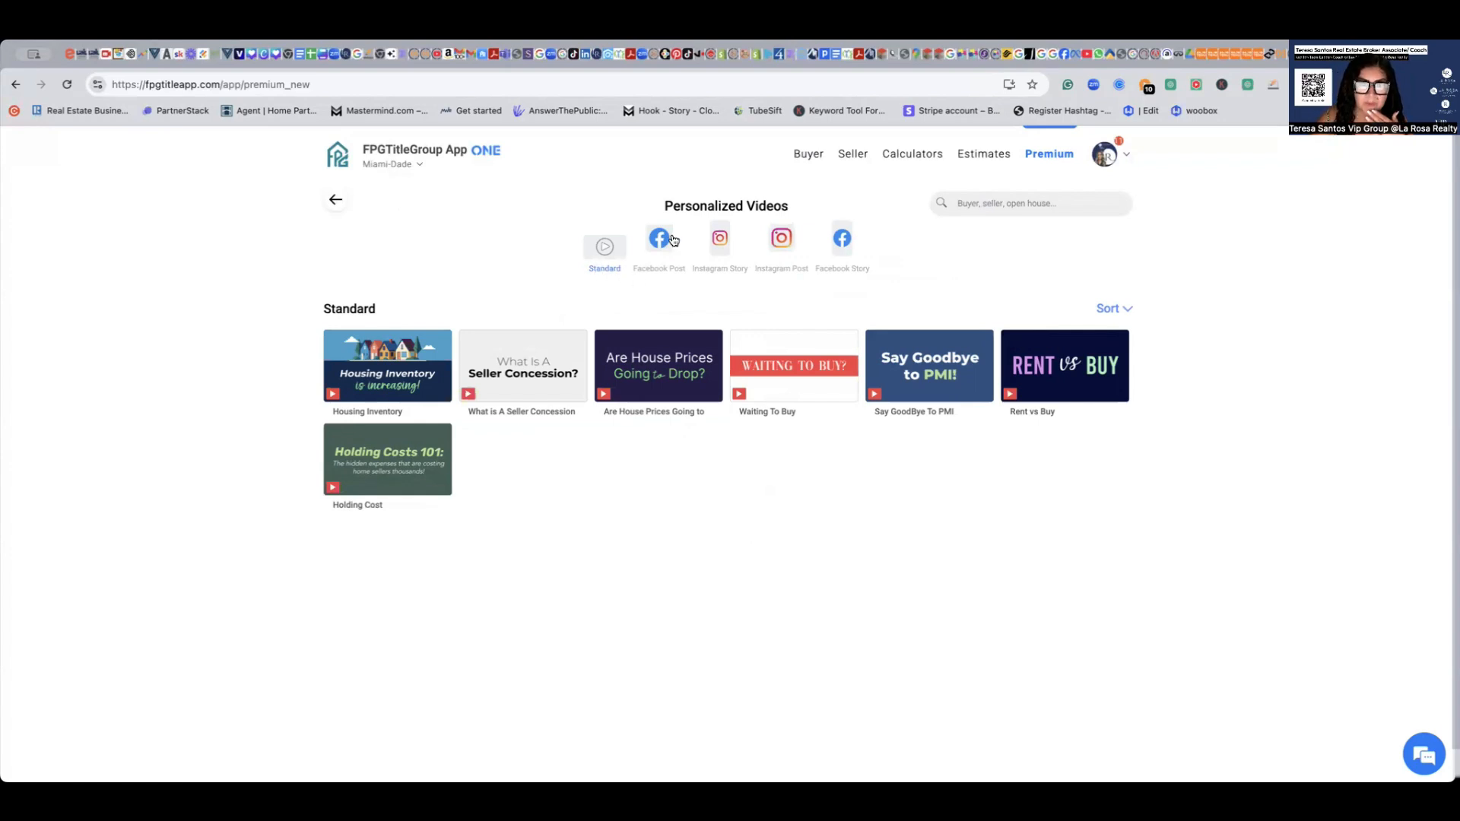
click(721, 247)
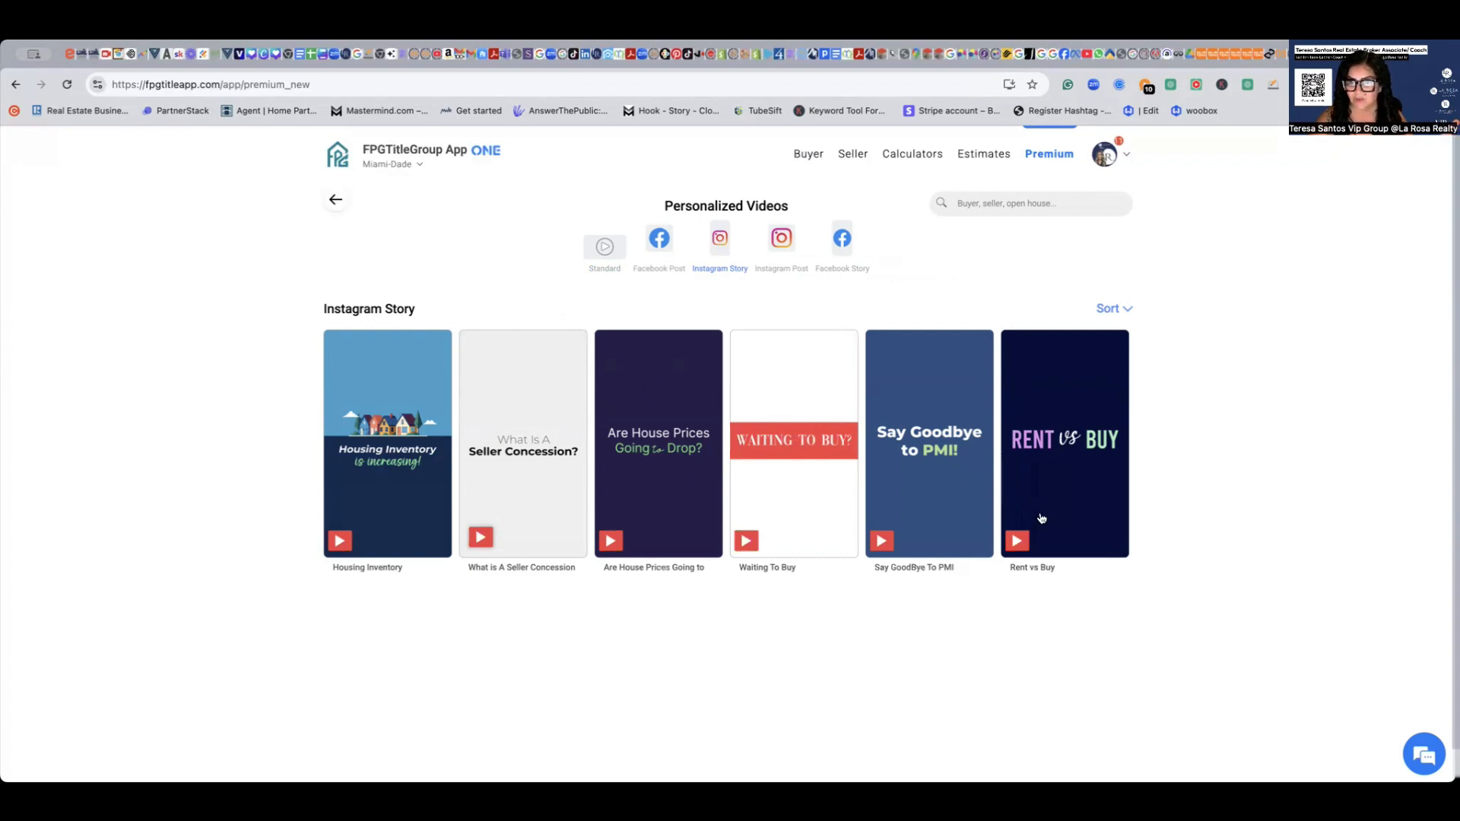
click(1036, 446)
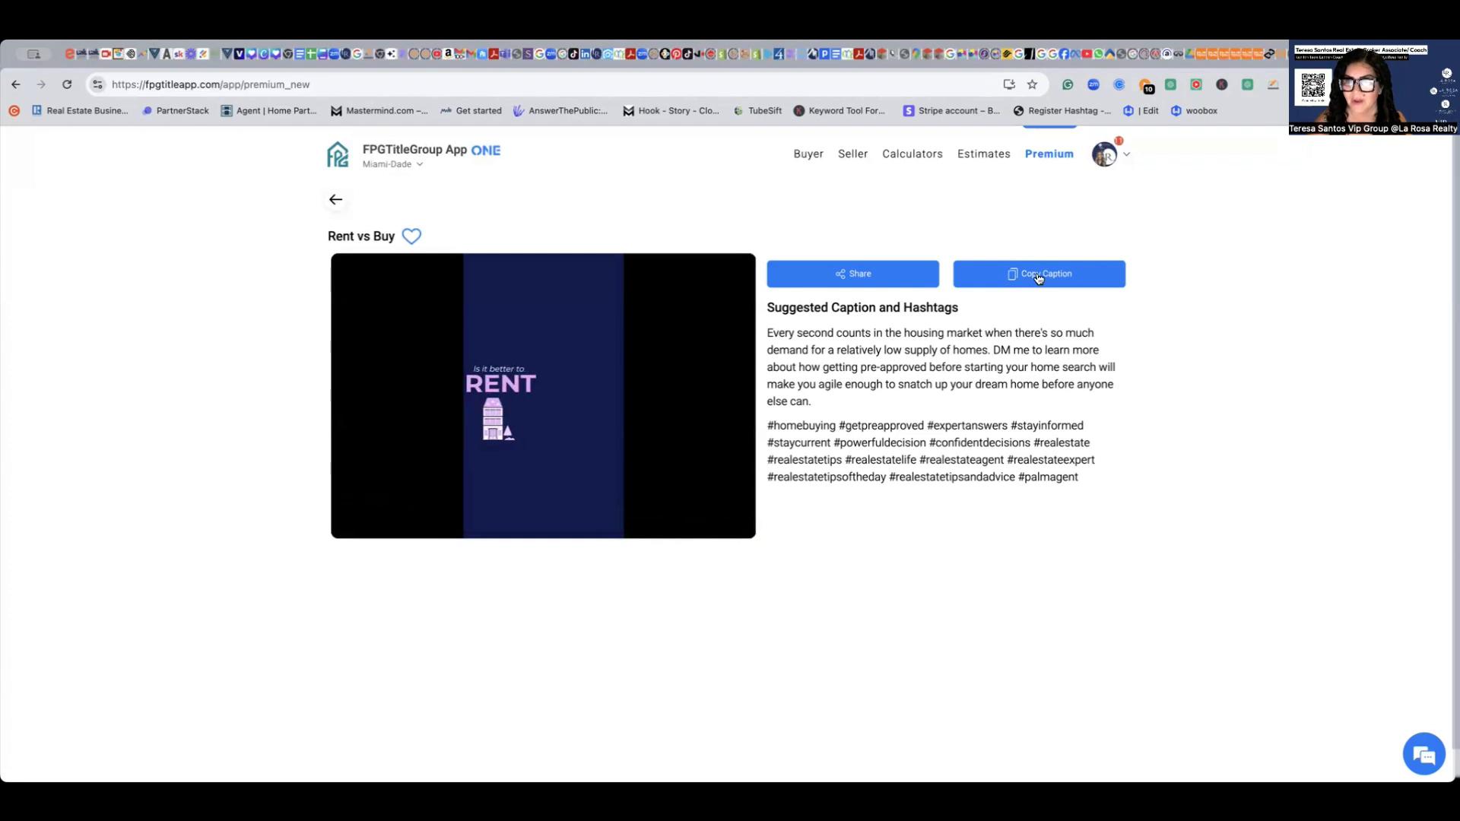
- Copy the story video's suggested caption and share the video to TikTok
click(1038, 276)
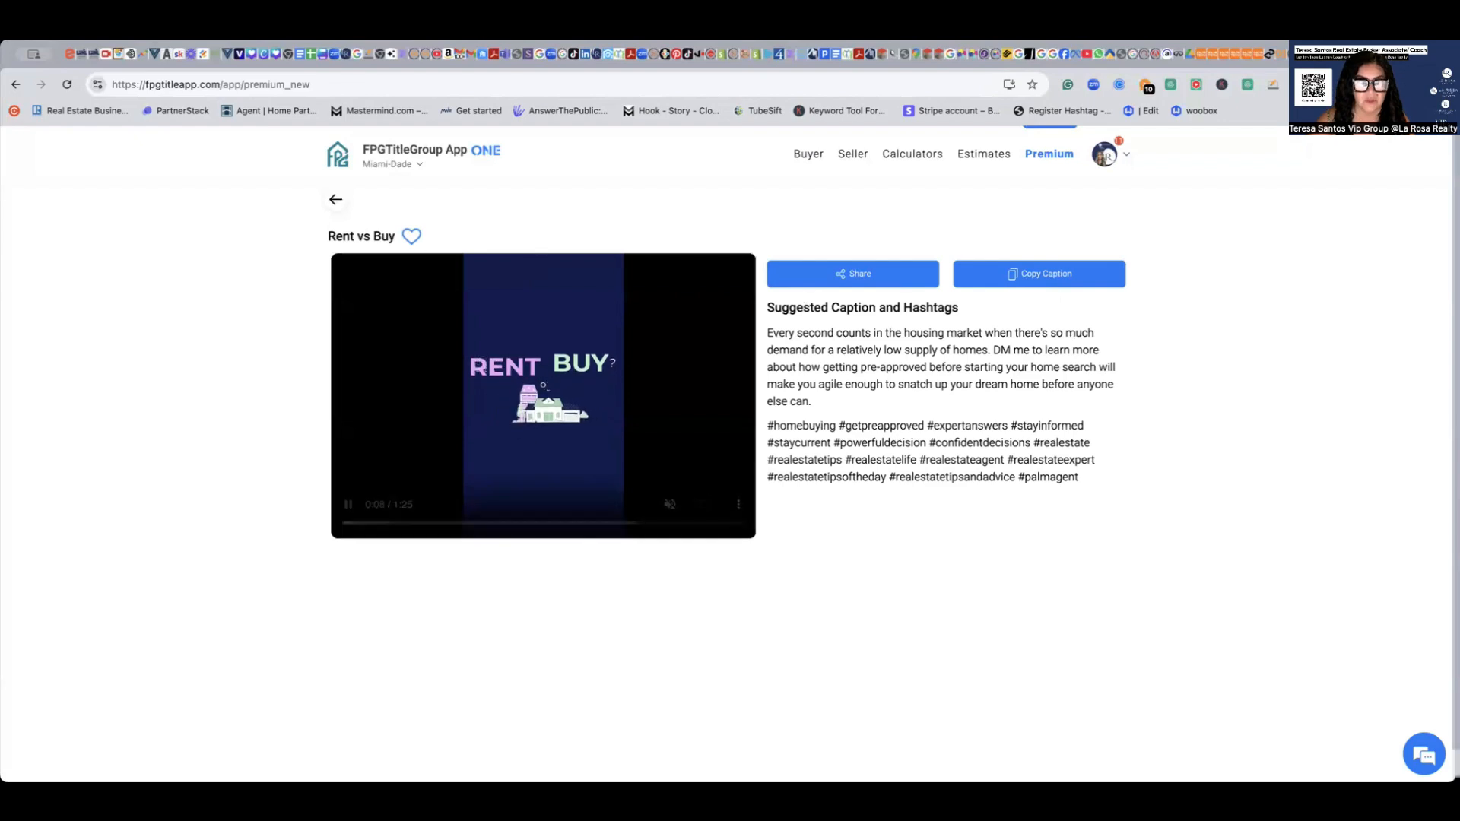
click(864, 277)
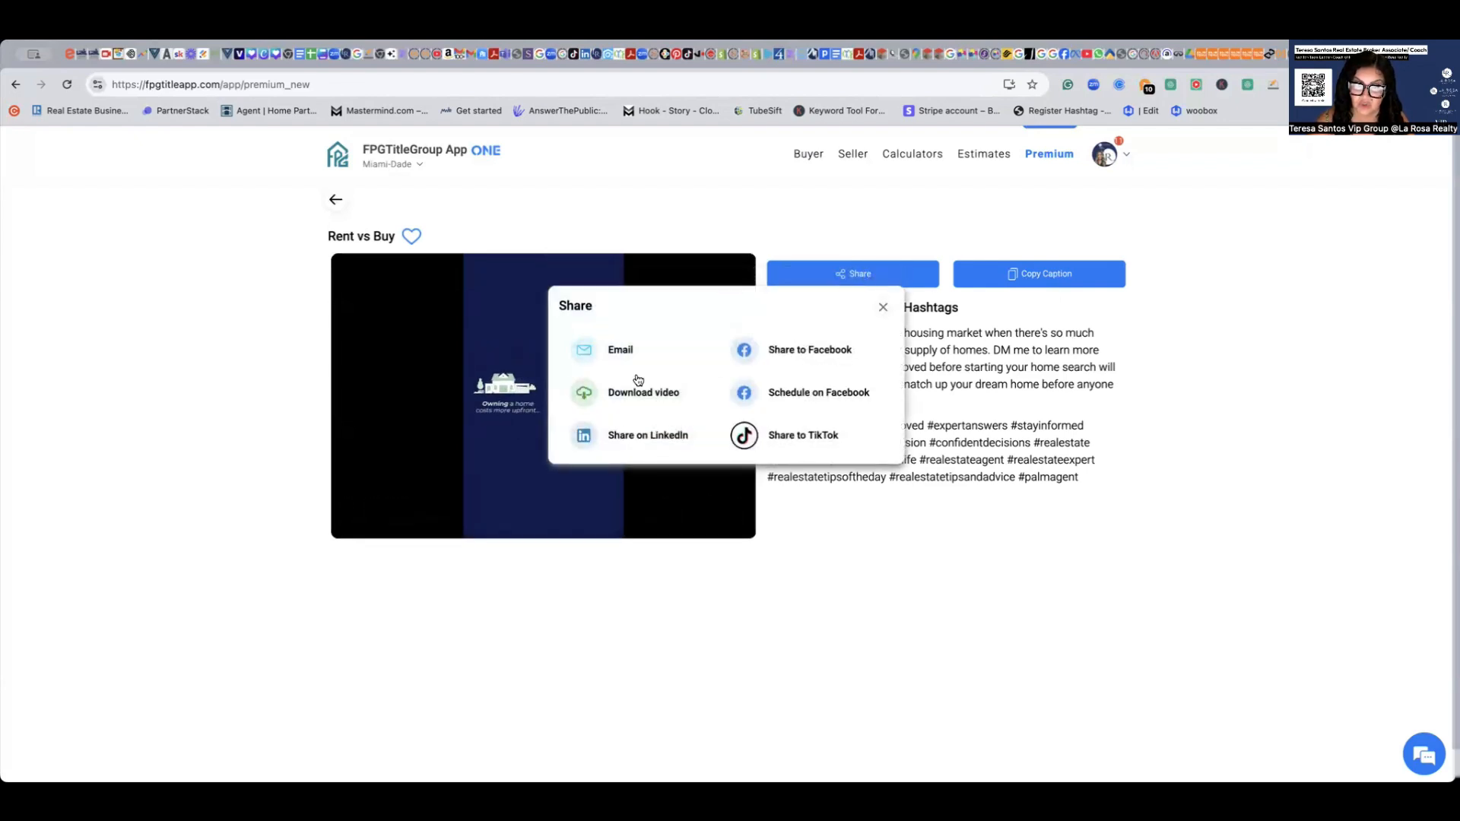
click(796, 440)
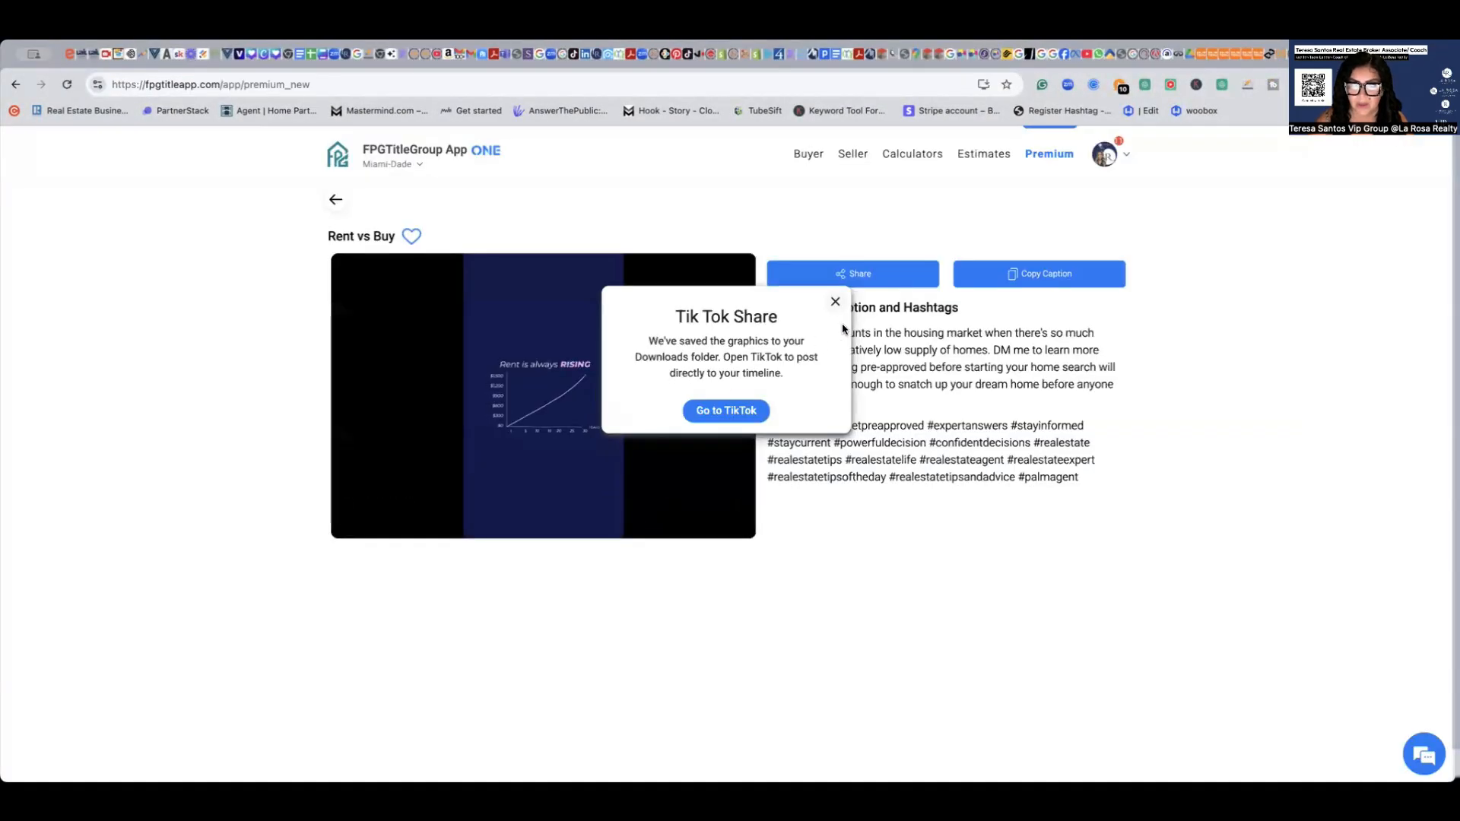
right_click(837, 305)
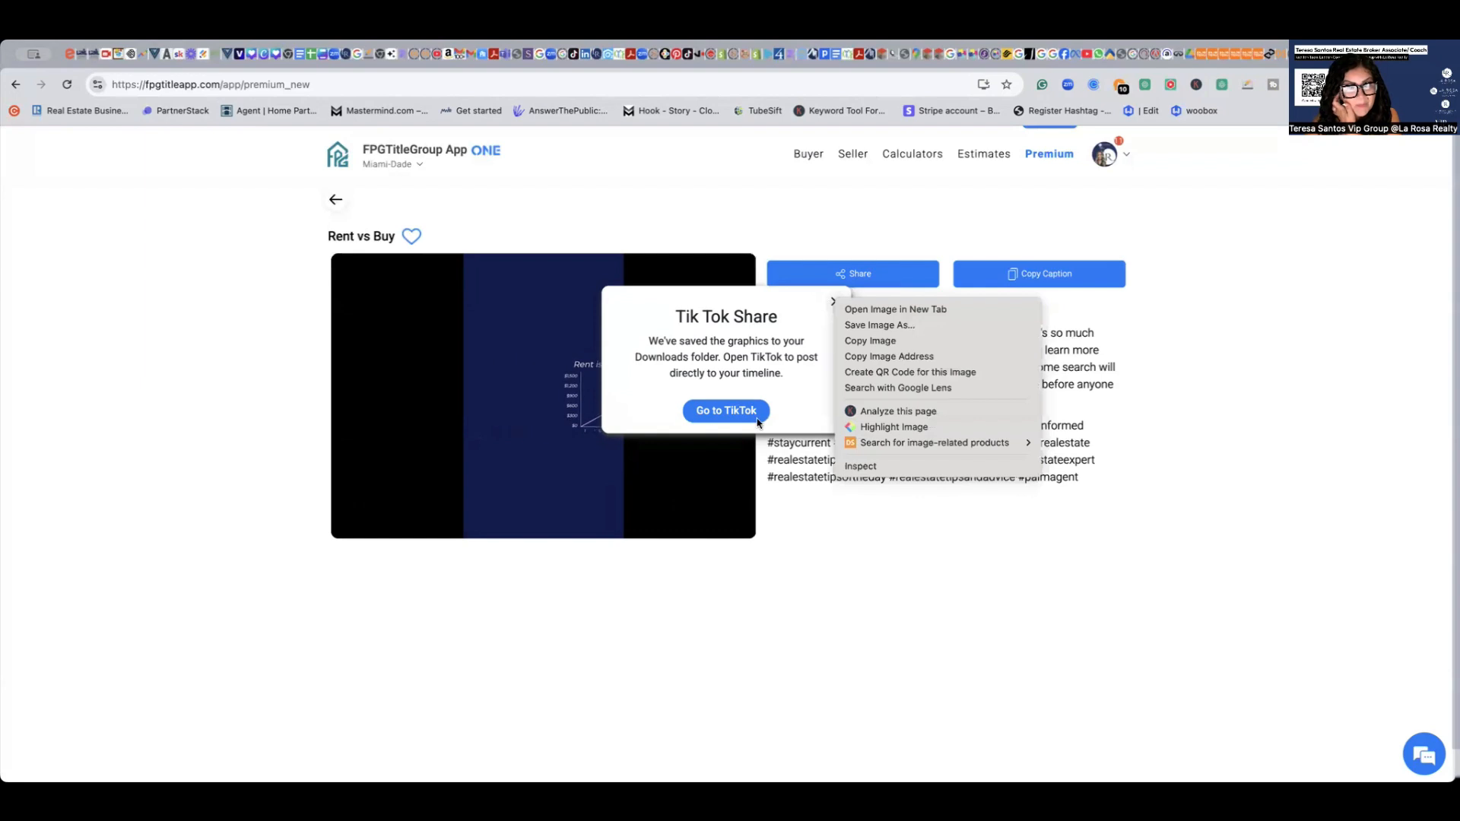
right_click(1075, 626)
right_click(835, 302)
right_click(768, 232)
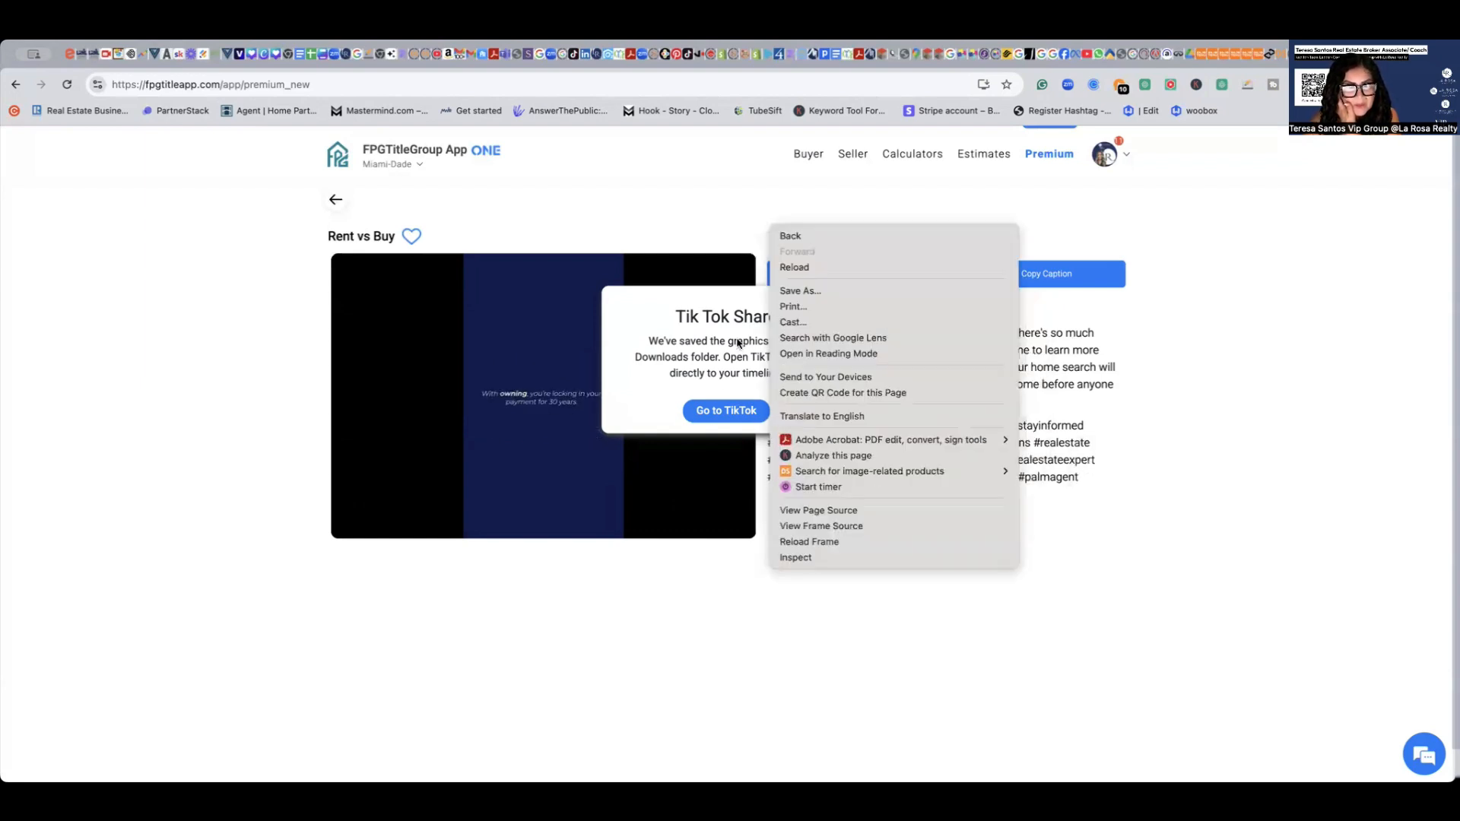
right_click(718, 411)
right_click(693, 414)
click(1085, 606)
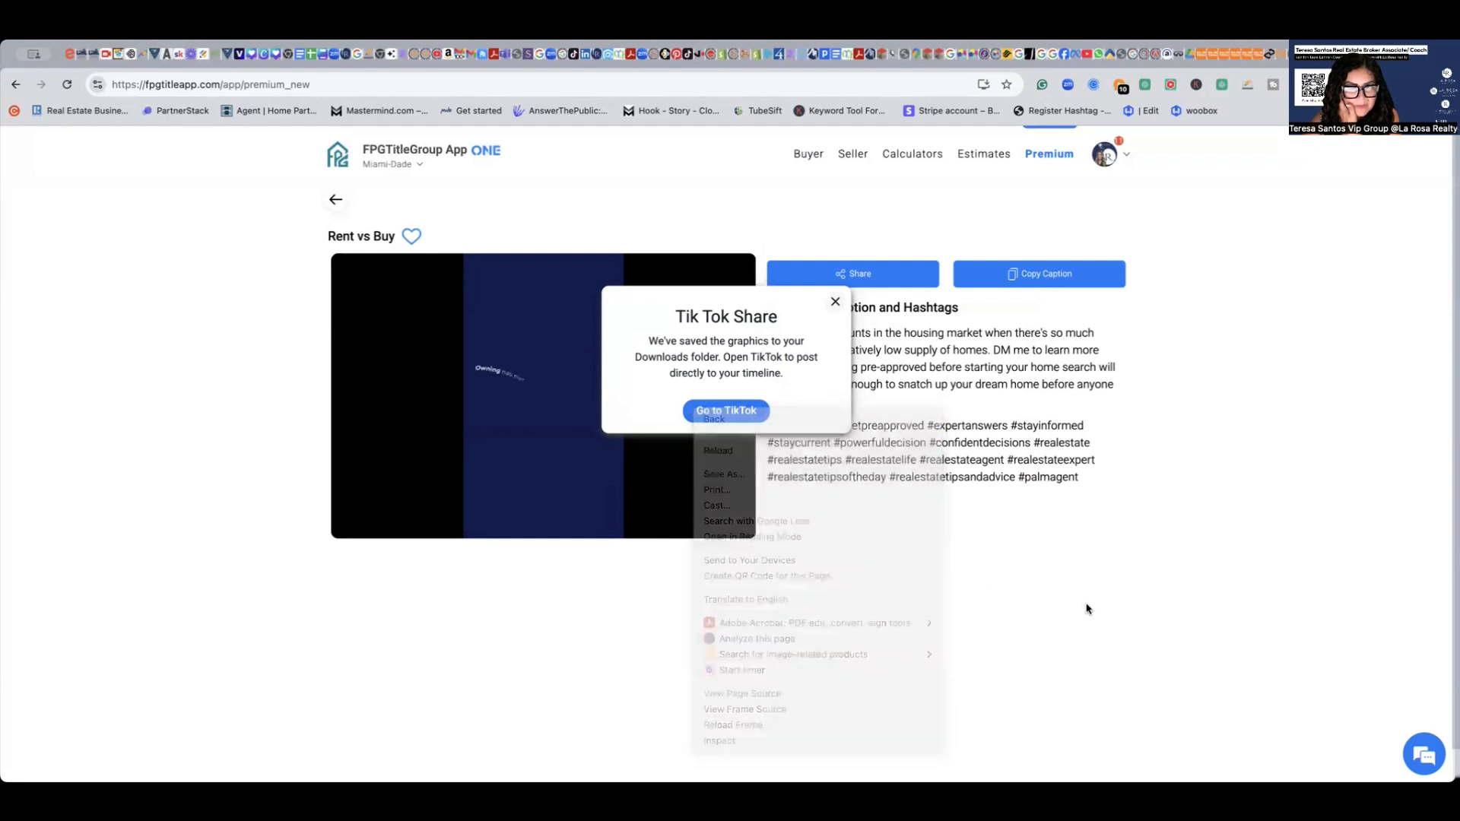
- Switch to TikTok, view the account's profile, and upload the saved Rent vs Buy story video through TikTok Studio
click(742, 415)
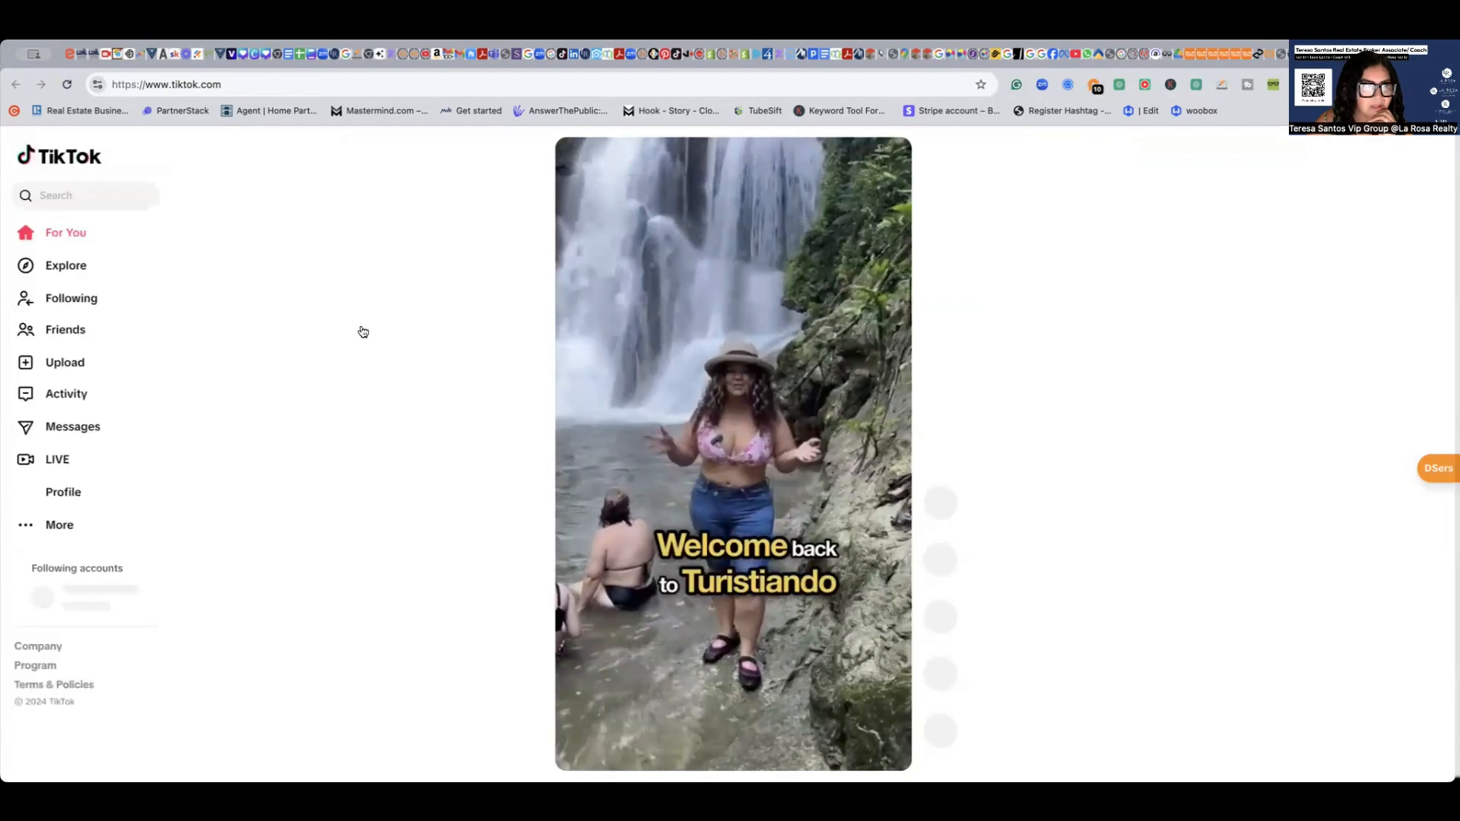
click(69, 492)
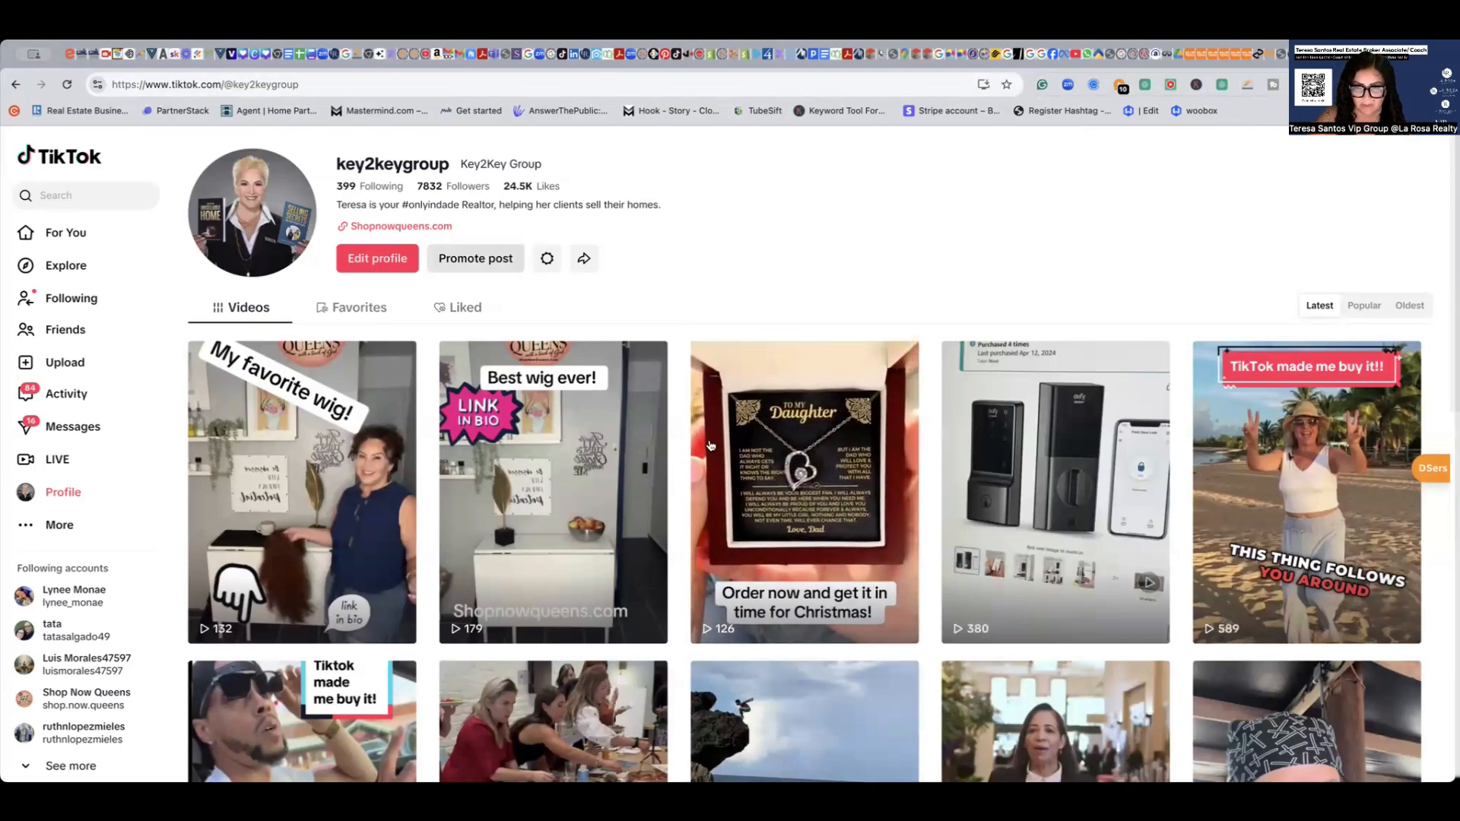
click(60, 366)
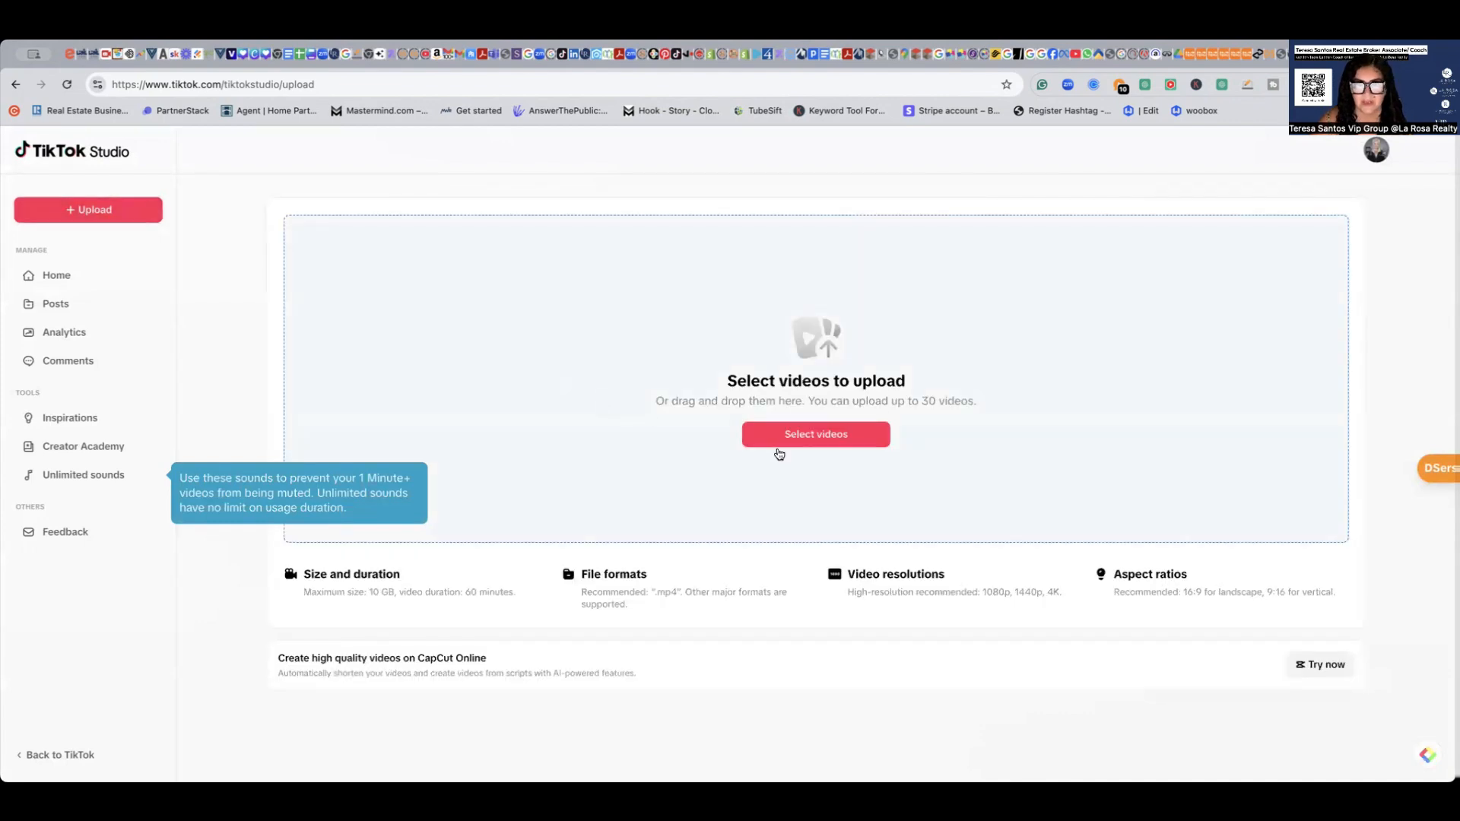
click(814, 439)
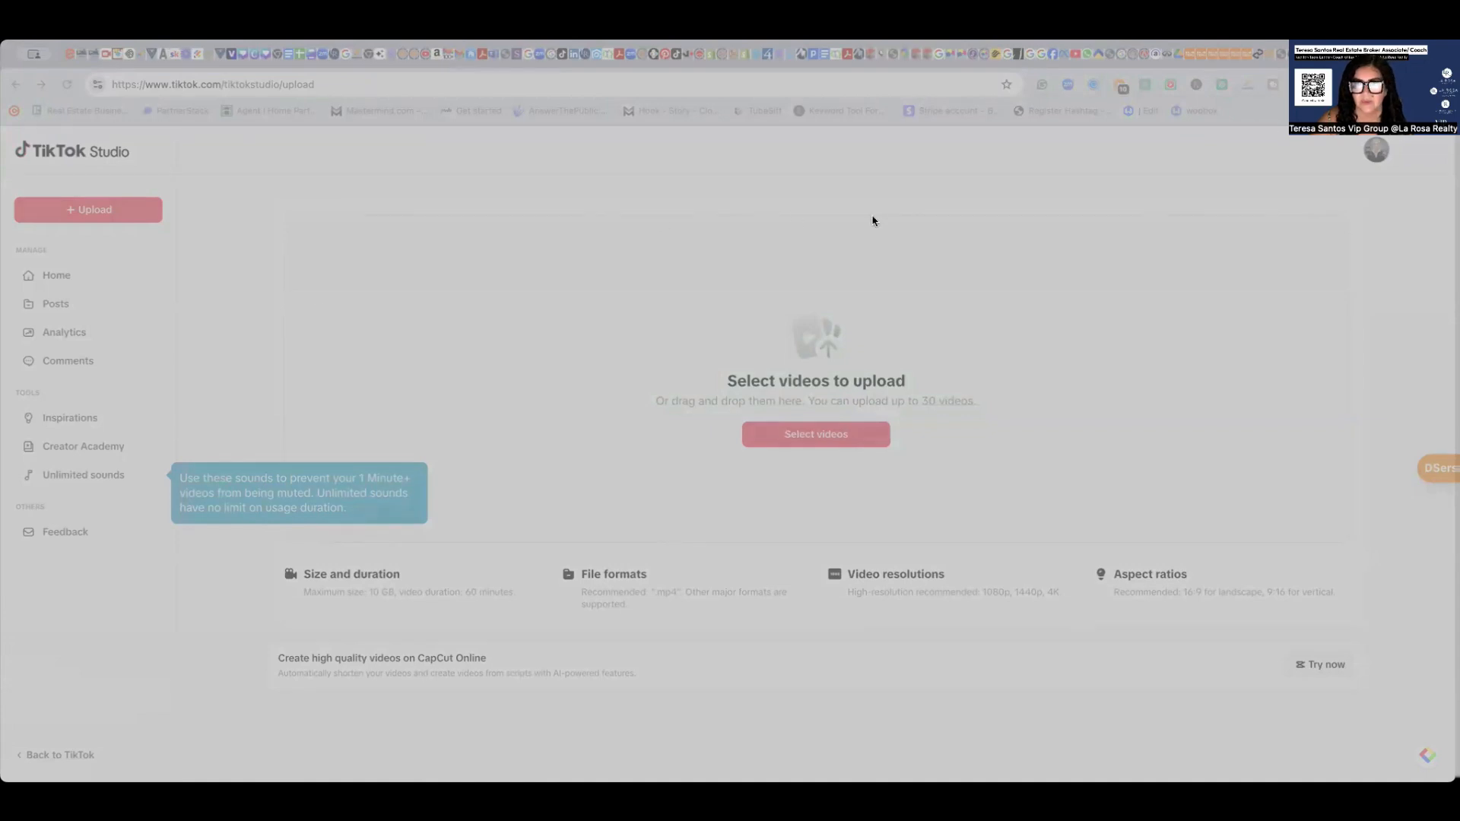
click(1231, 695)
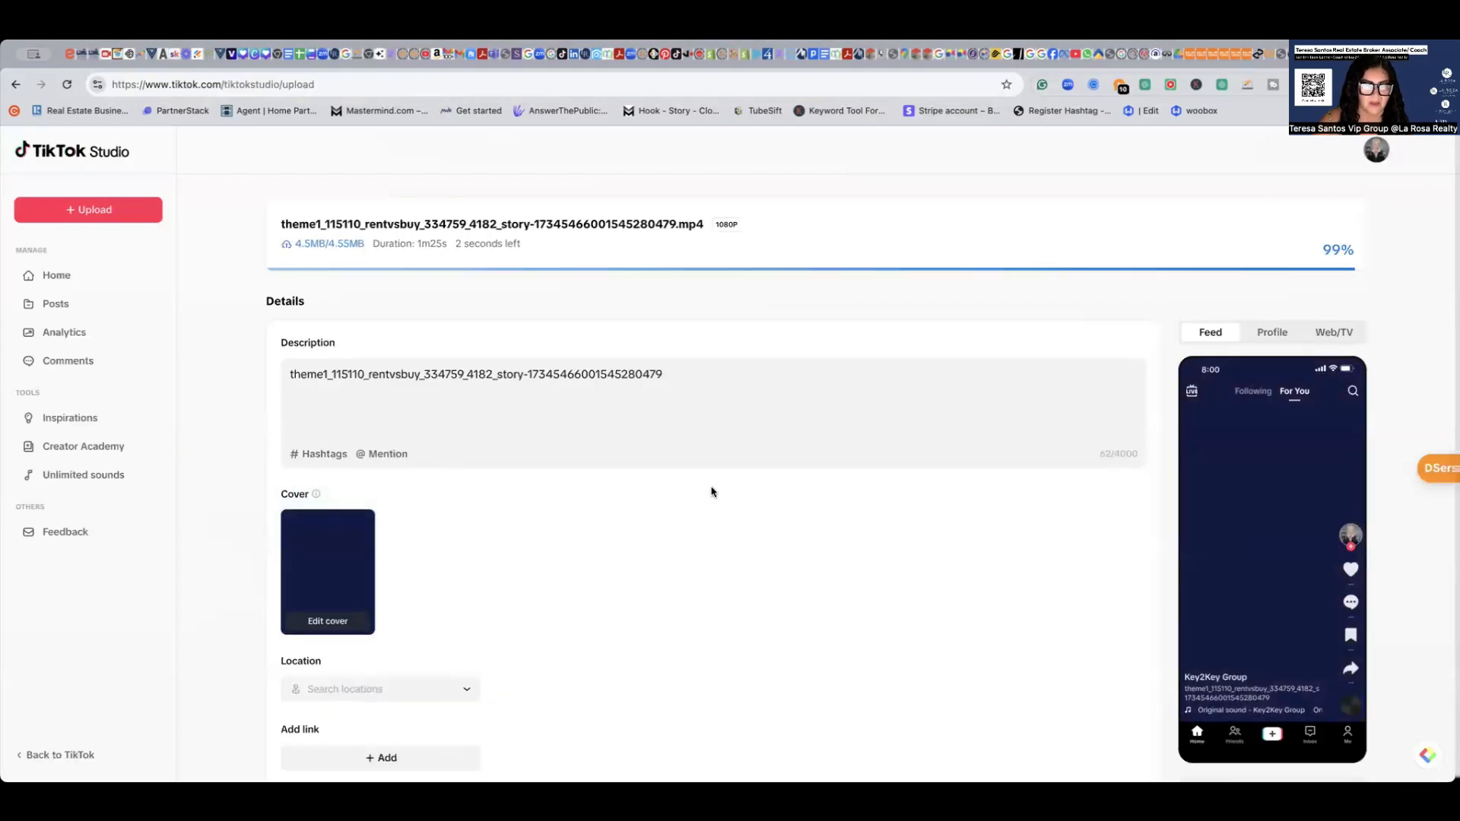
- Check the TikTok post's details and settings, and clear the file name from its description
scroll(712, 491, down, 3)
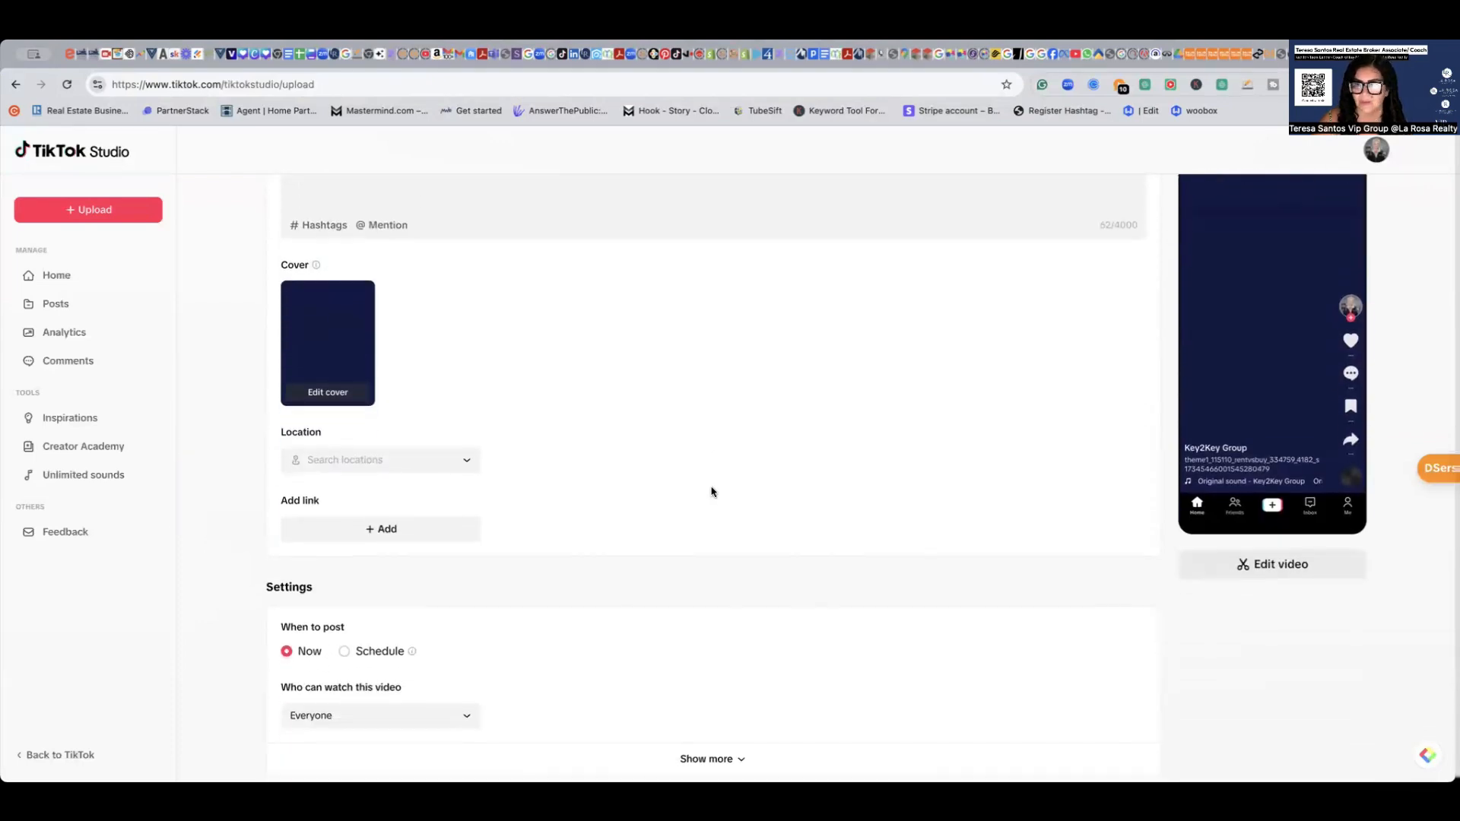
scroll(712, 492, up, 2)
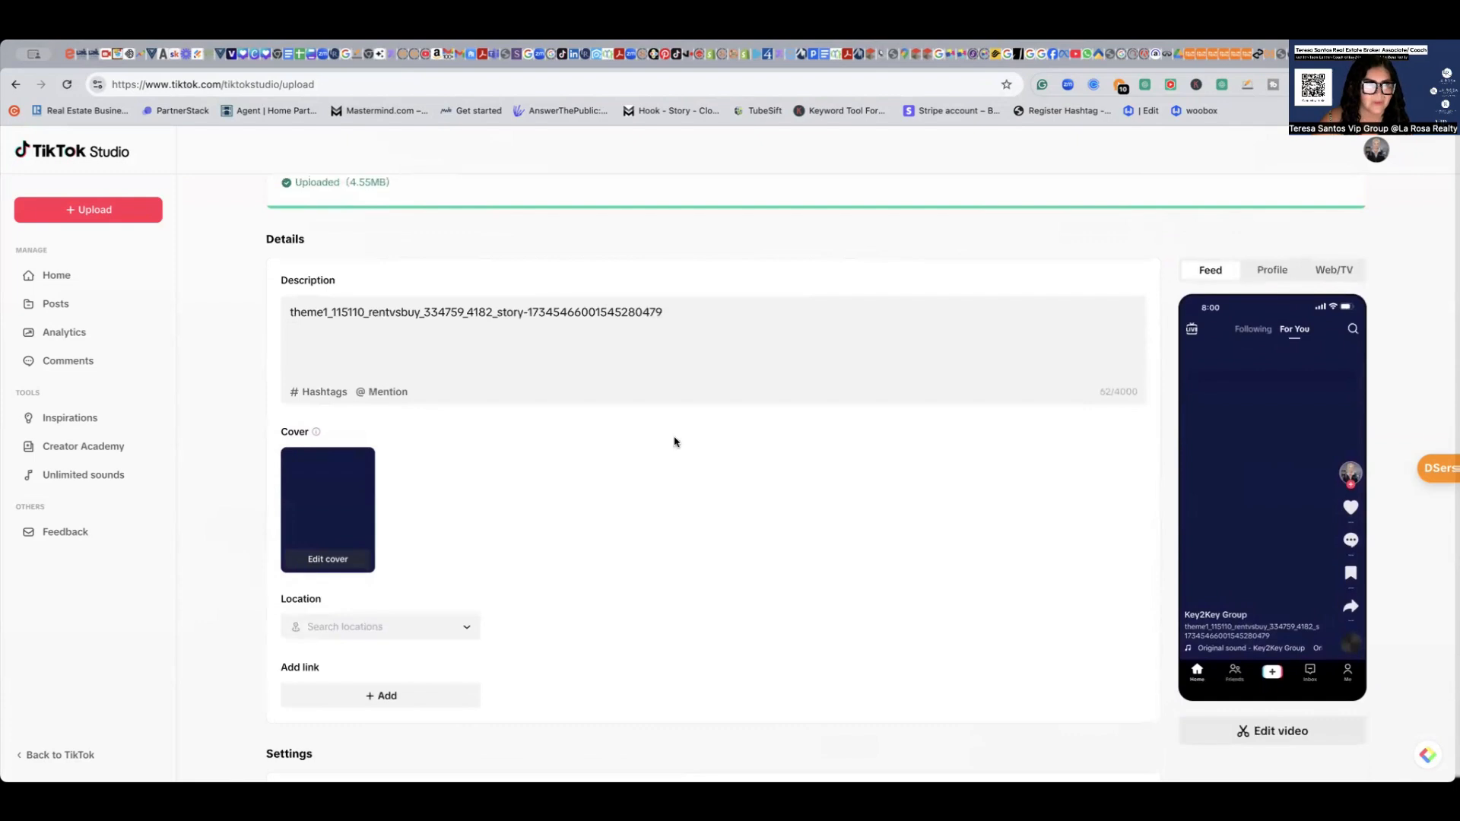
drag(668, 311, 256, 314)
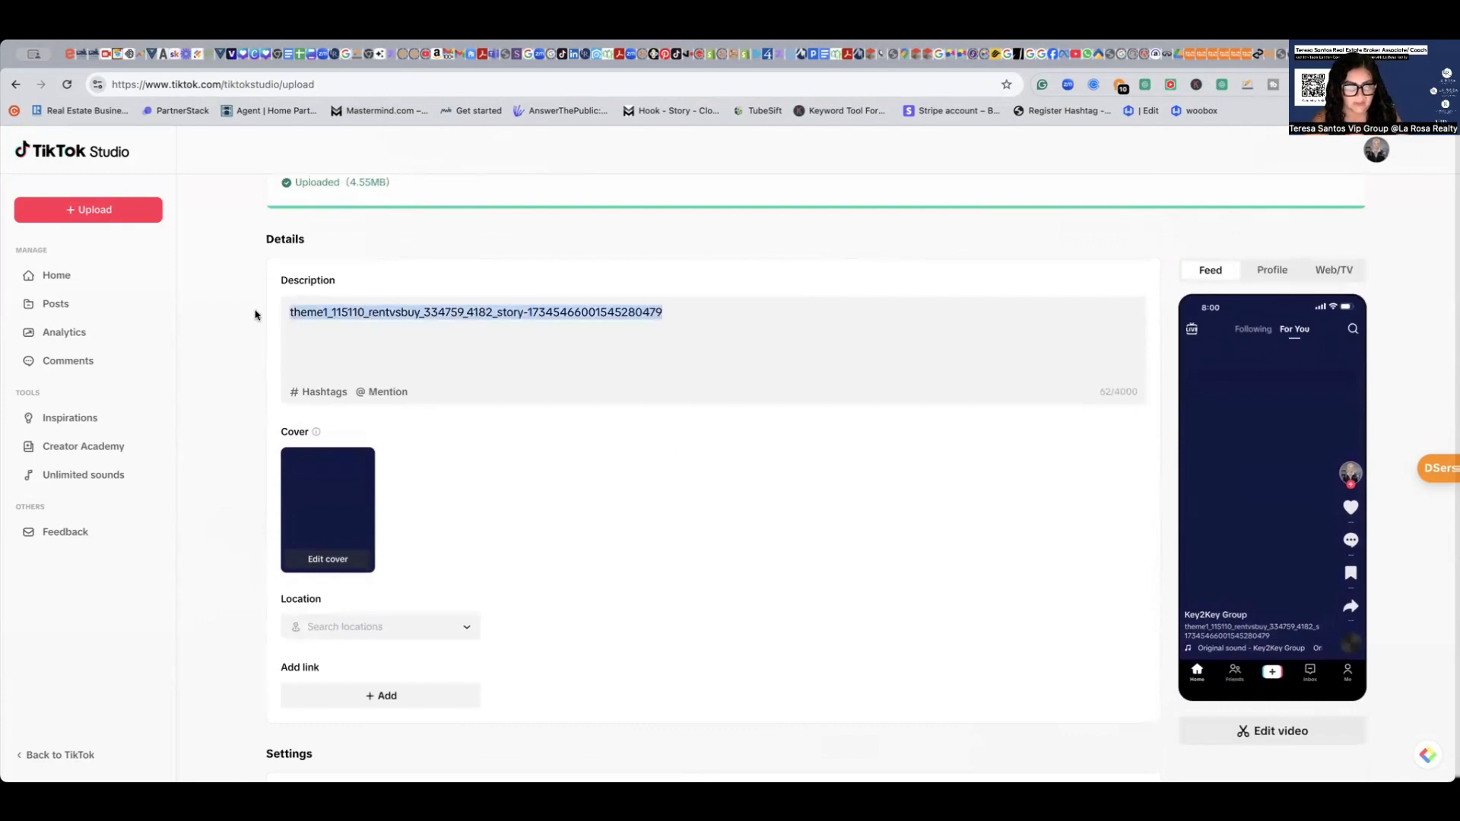
key(BackSpace)
right_click(289, 315)
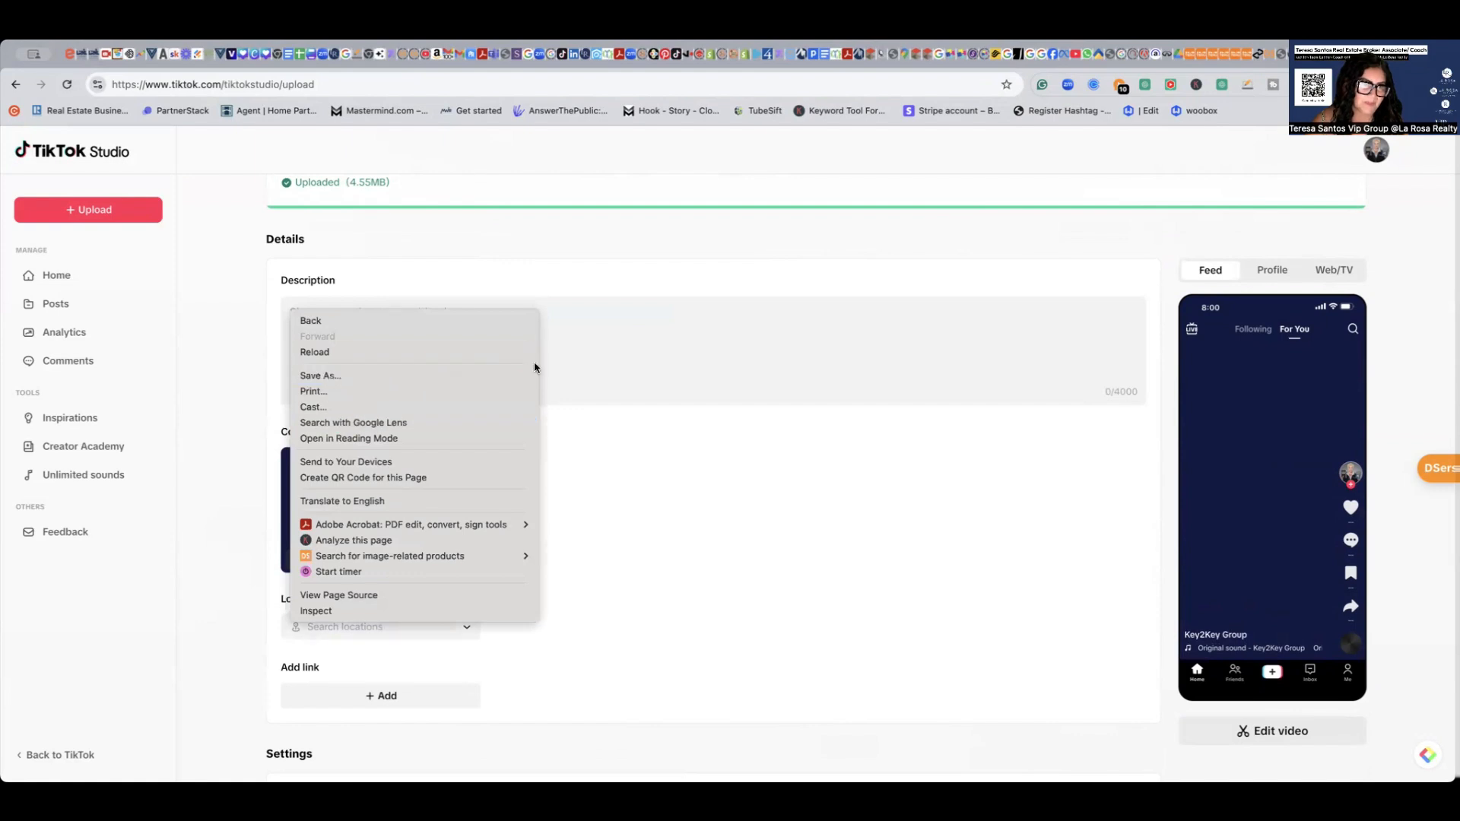
click(606, 364)
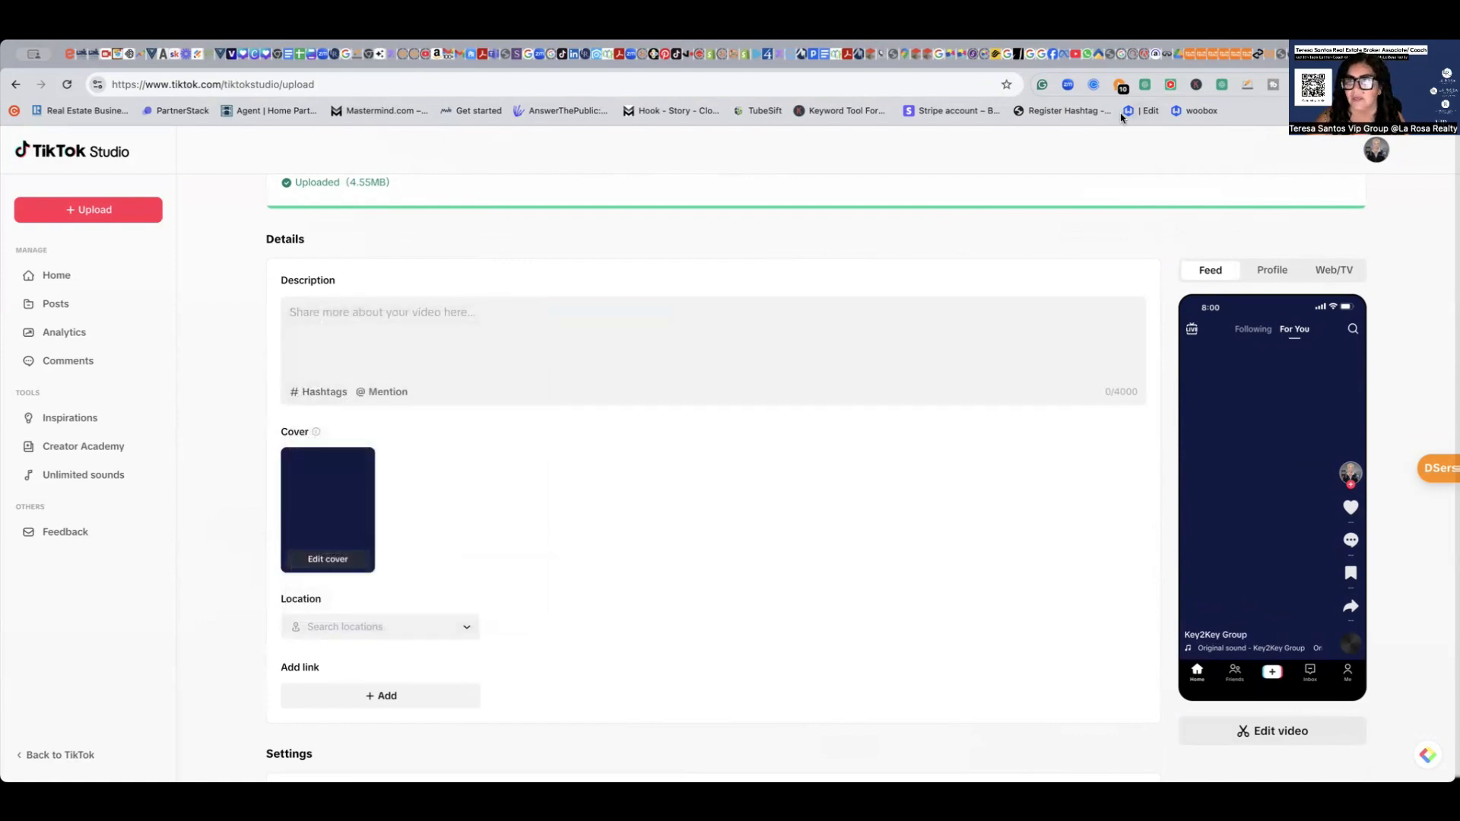
- Copy the Rent vs Buy story video's suggested caption from the title app and paste it into the TikTok post's description
click(1166, 55)
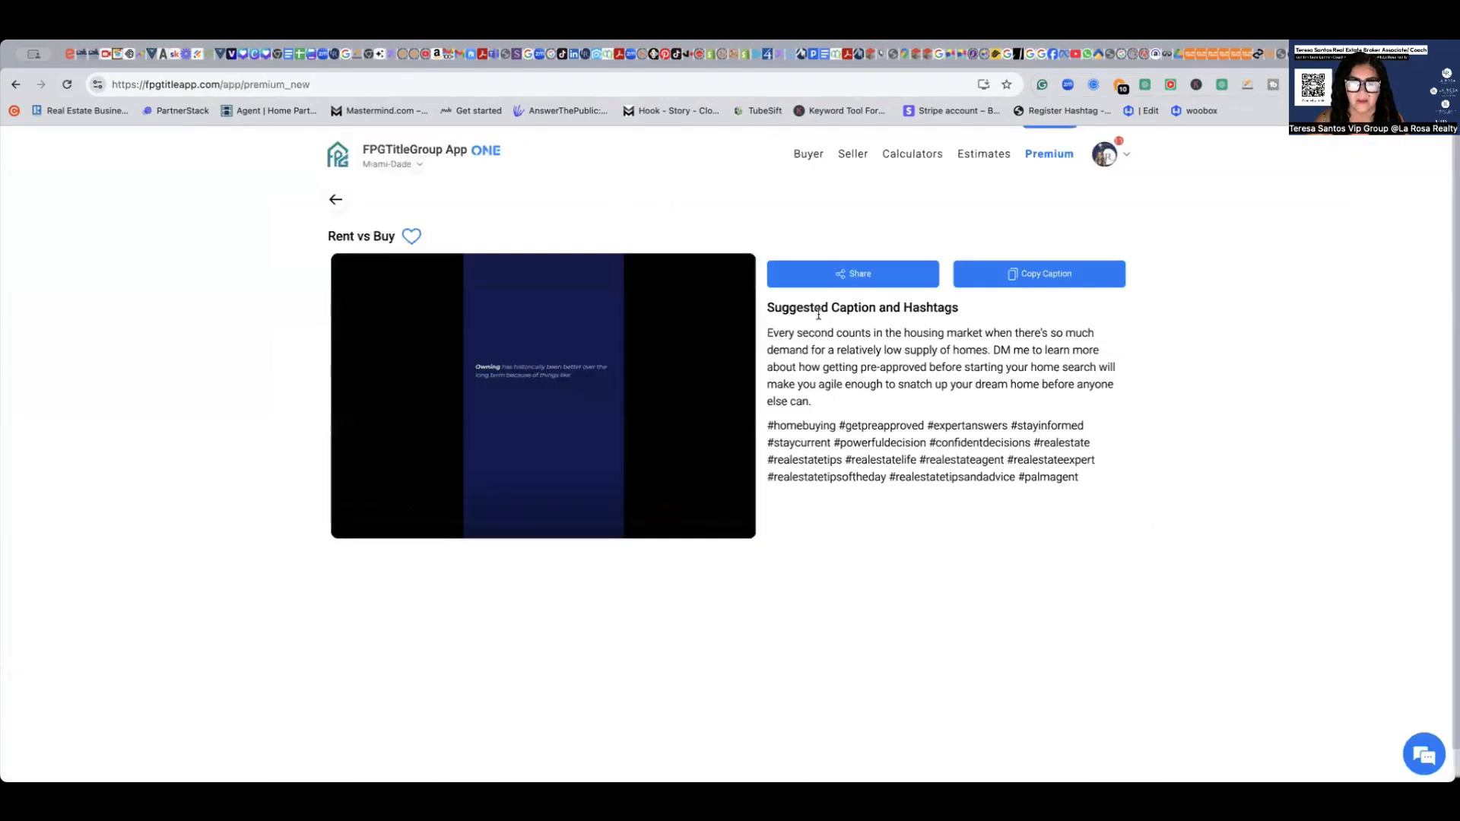
click(1017, 278)
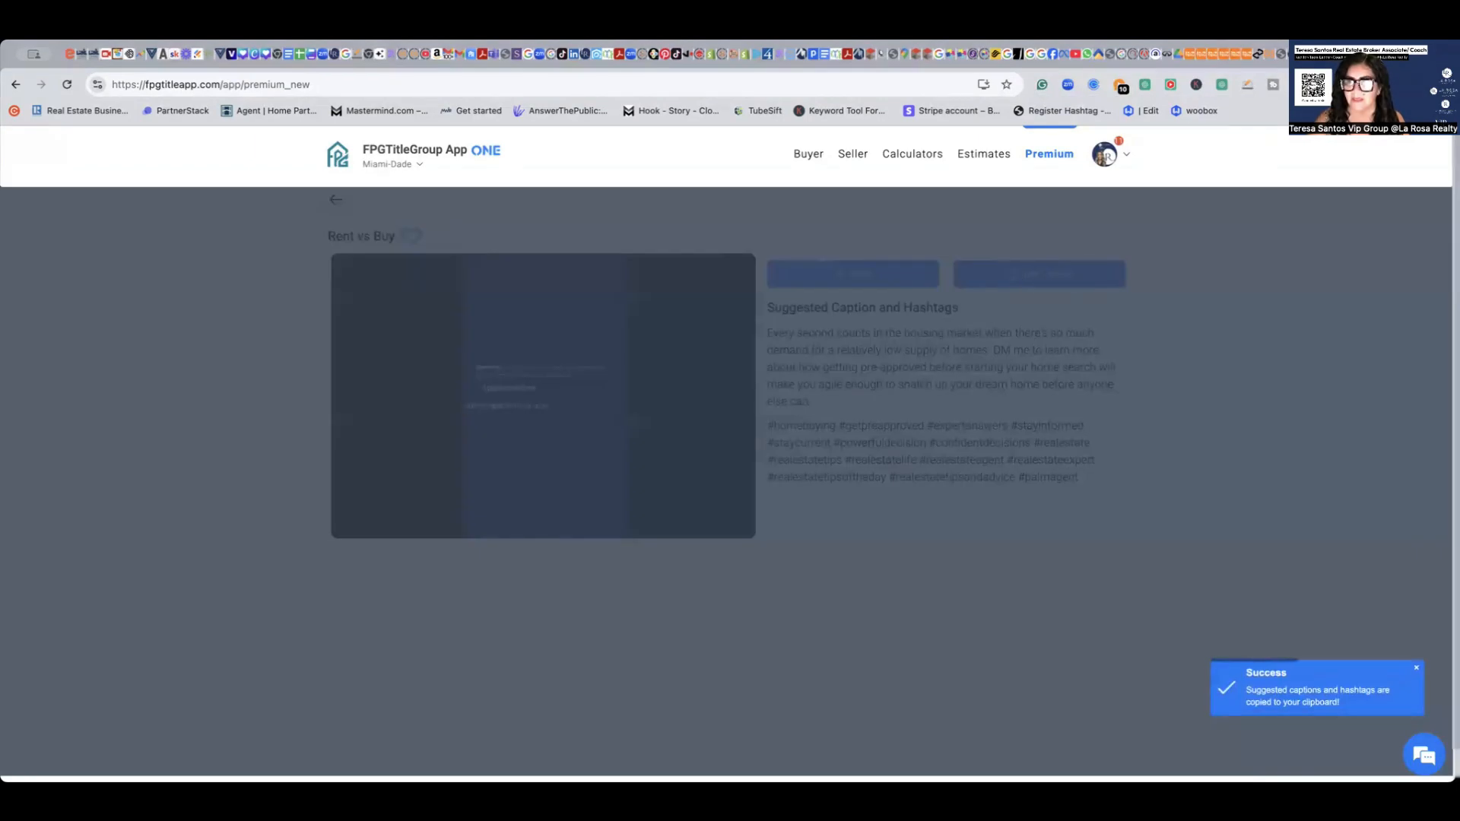
click(1350, 55)
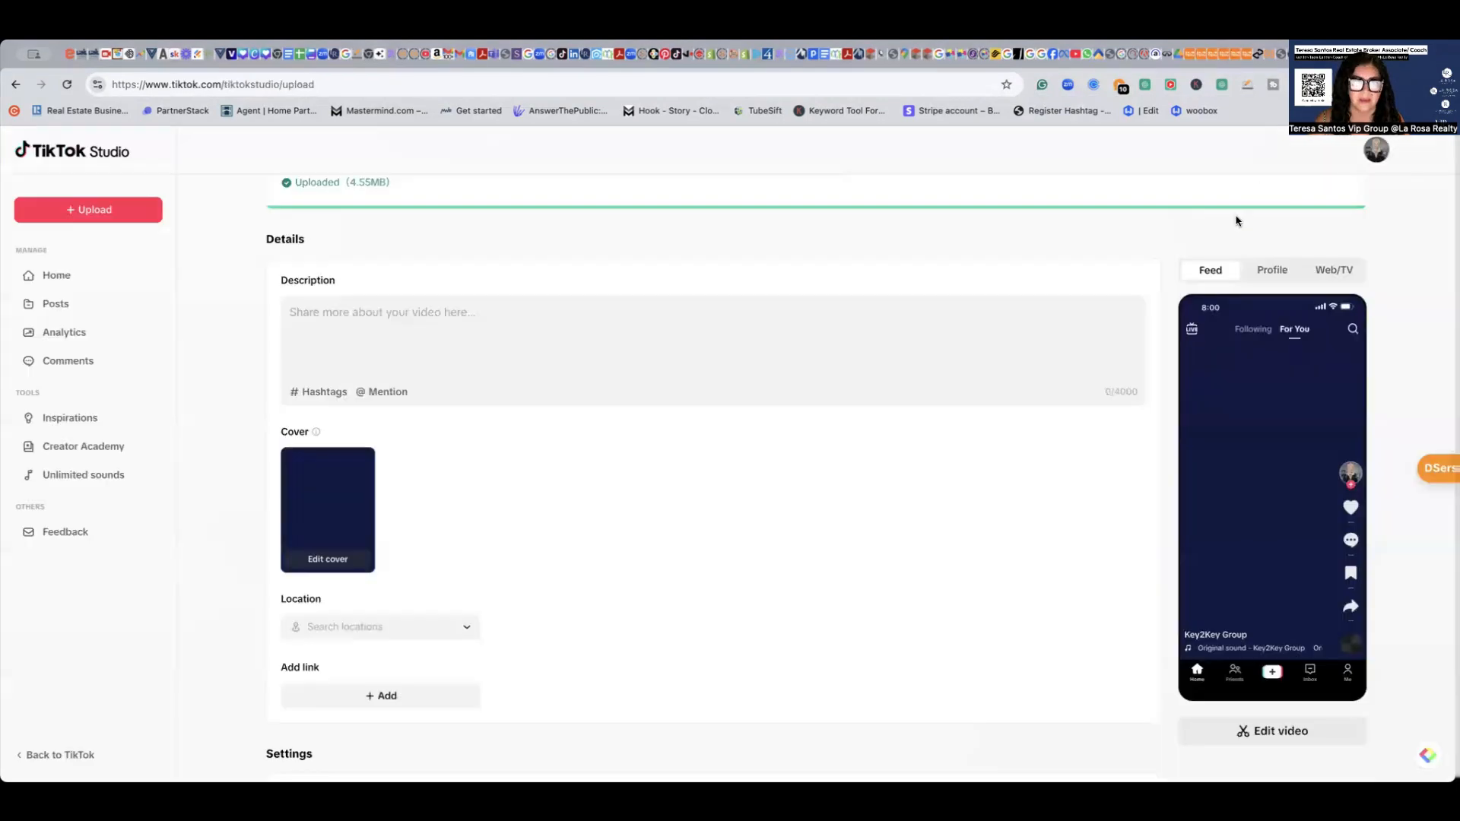
right_click(484, 308)
click(509, 412)
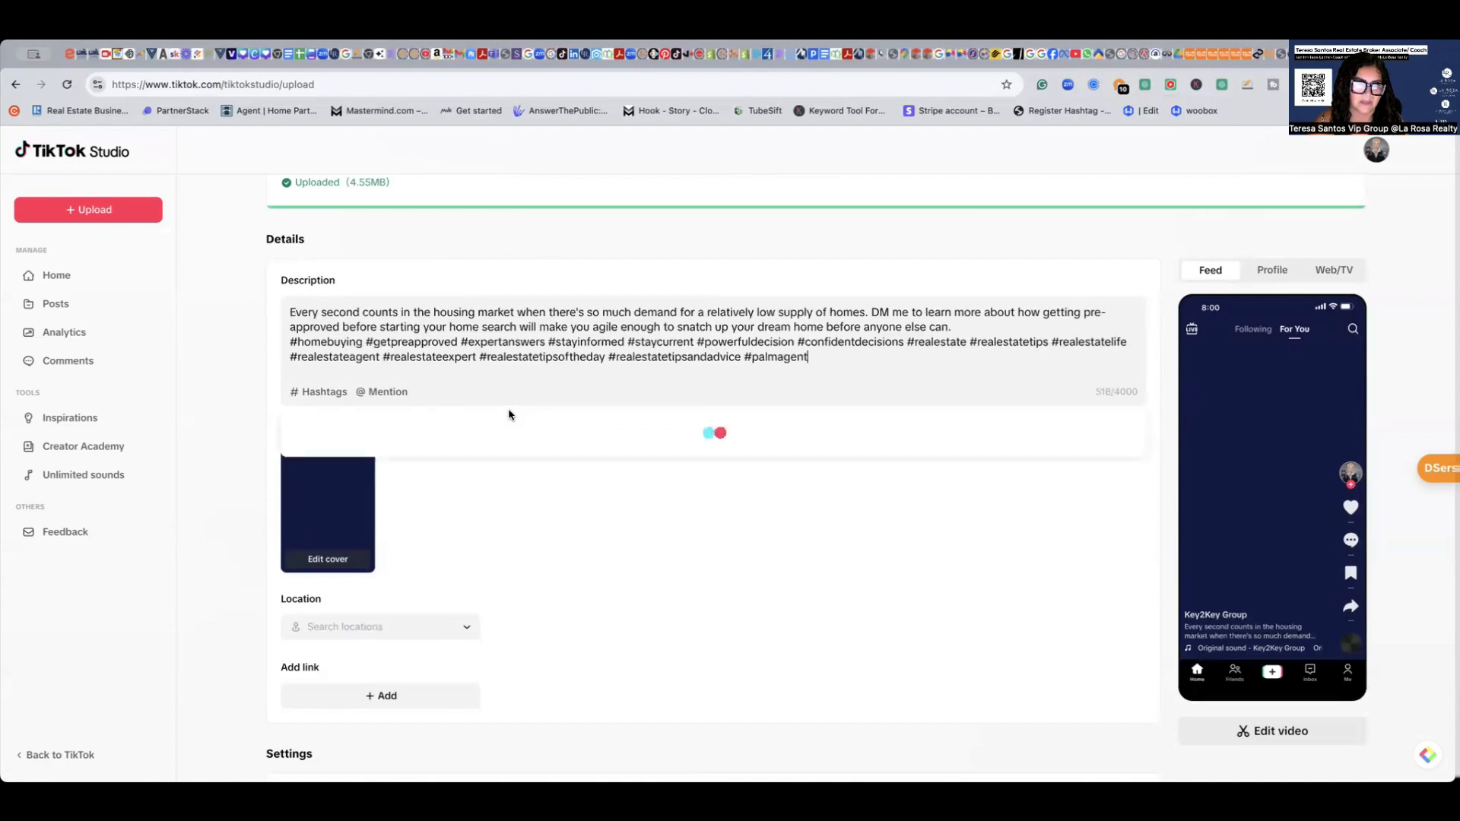
scroll(548, 569, down, 1)
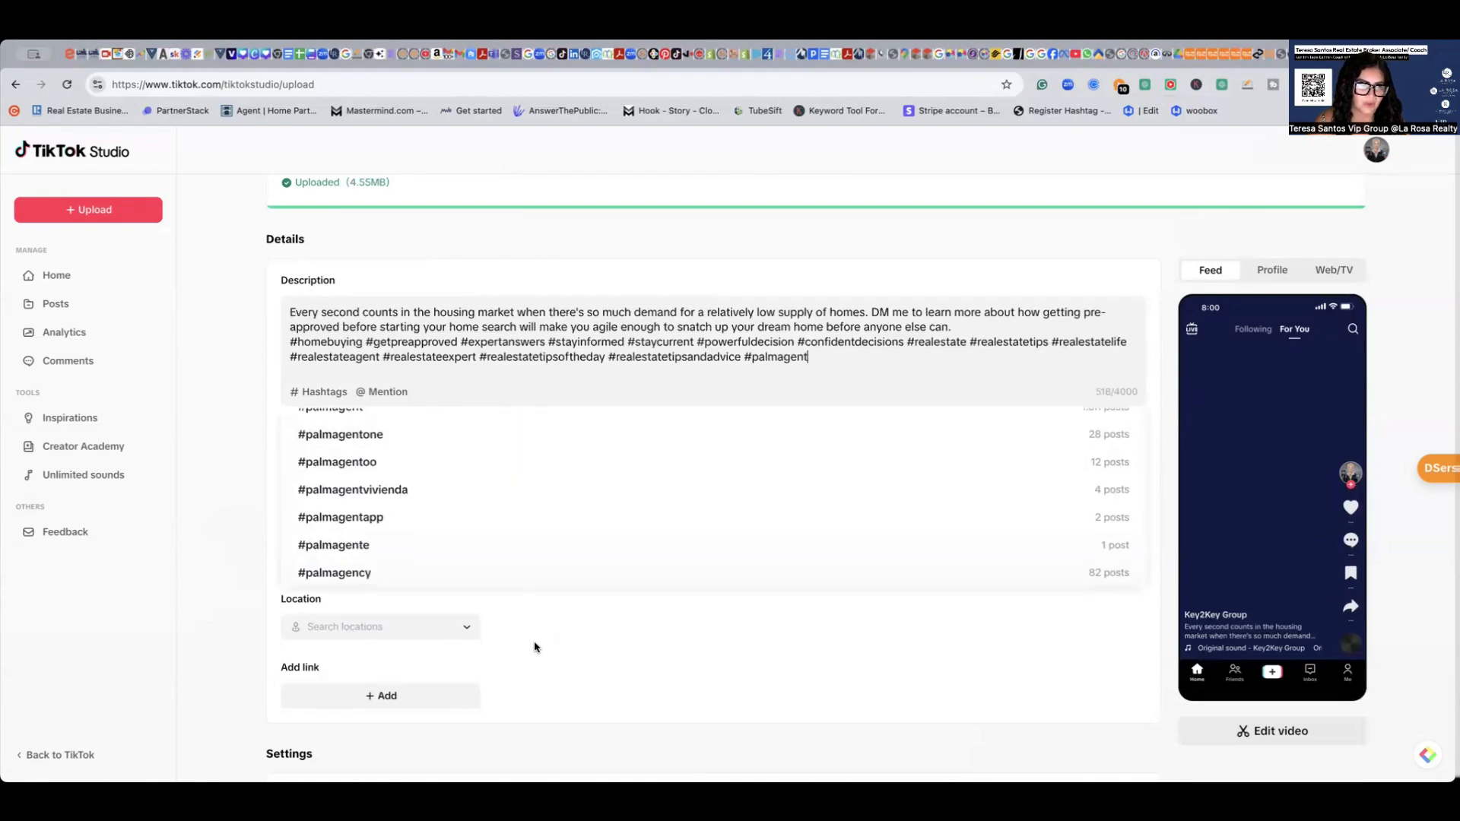
click(242, 593)
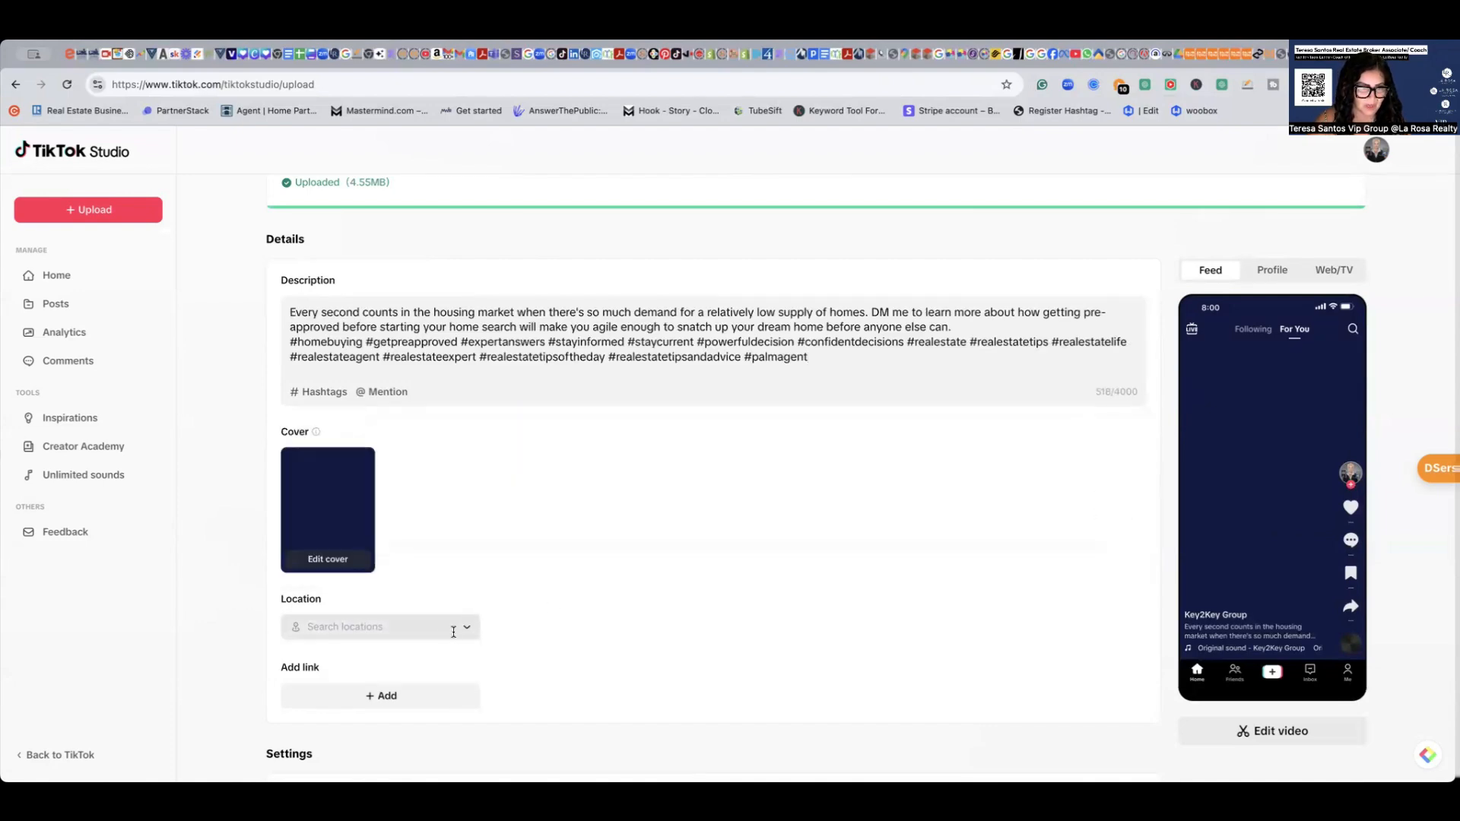
- Set the TikTok post's location to Miami, Florida, and publish the video
click(461, 631)
text(Miami)
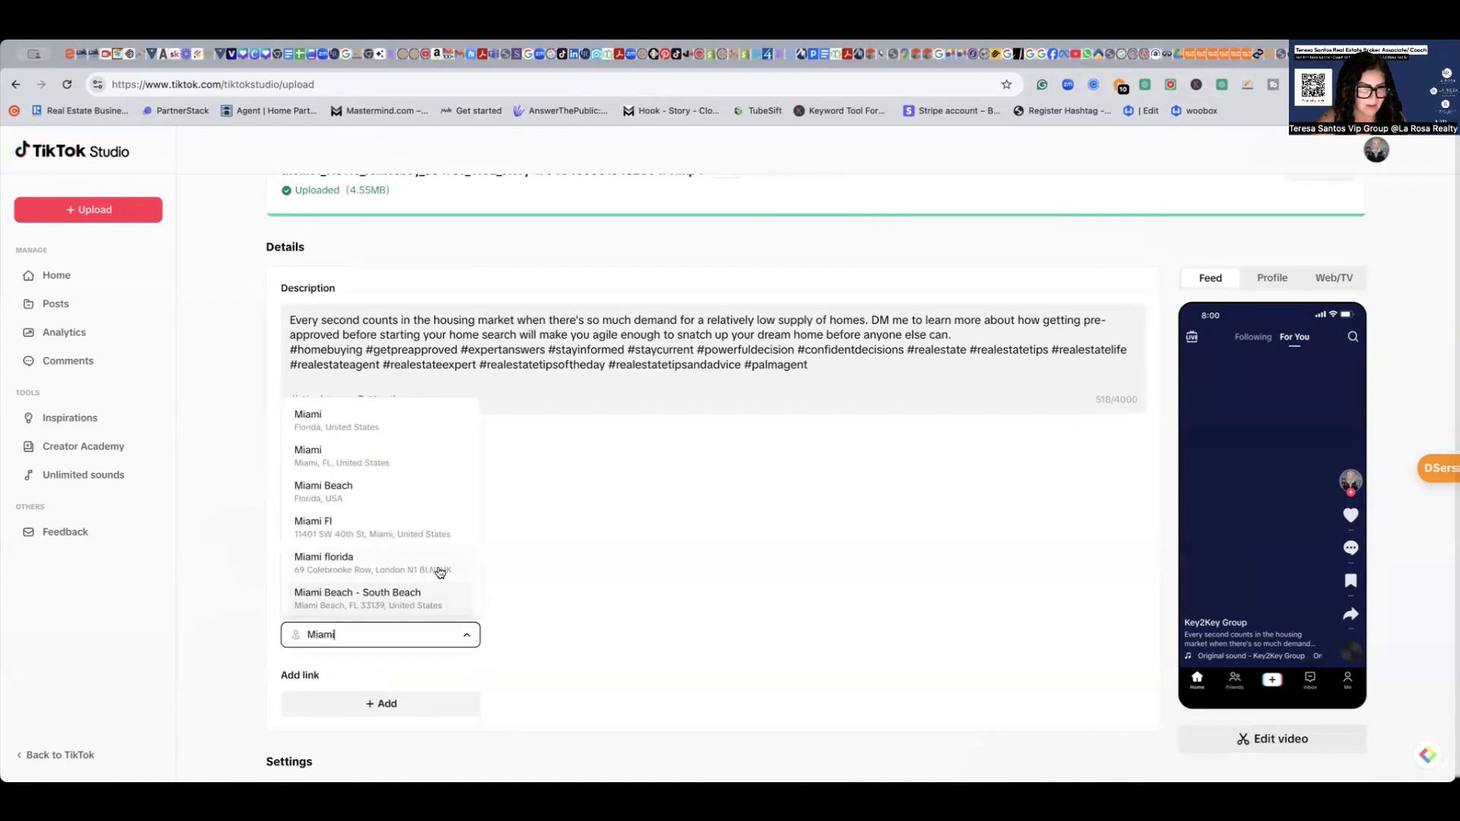
click(327, 418)
scroll(596, 593, down, 2)
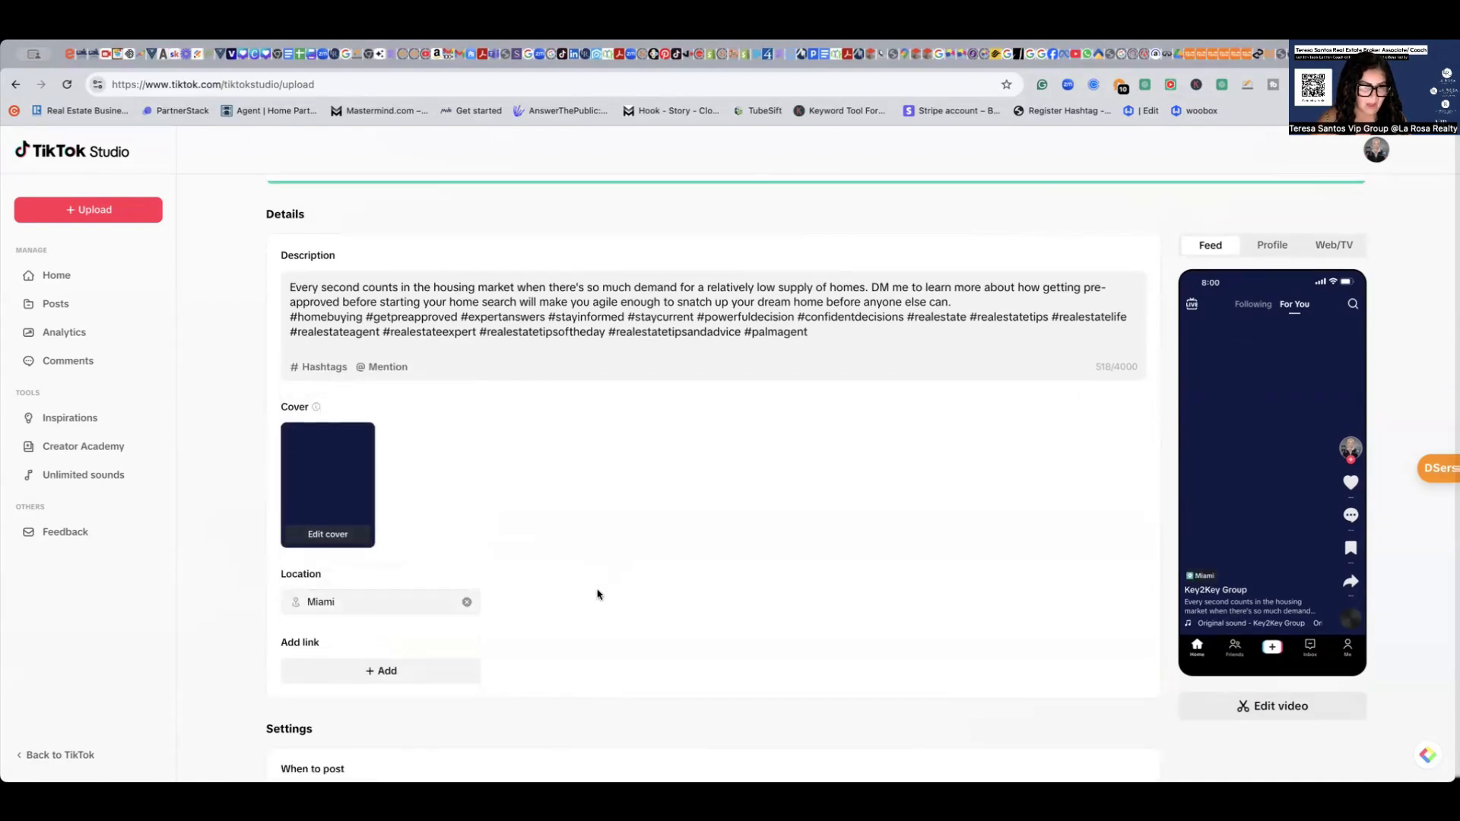
scroll(597, 593, down, 5)
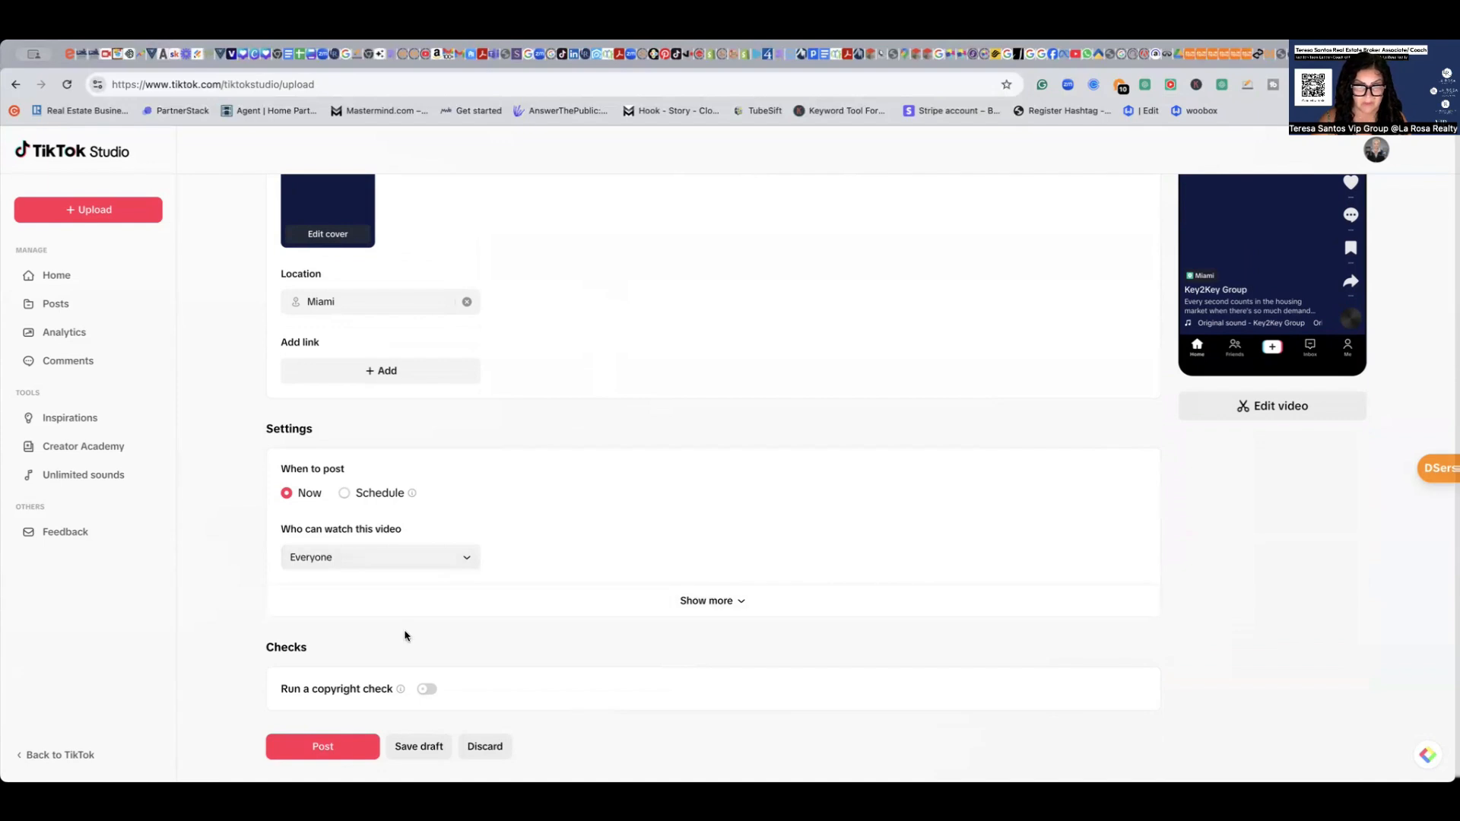
click(322, 750)
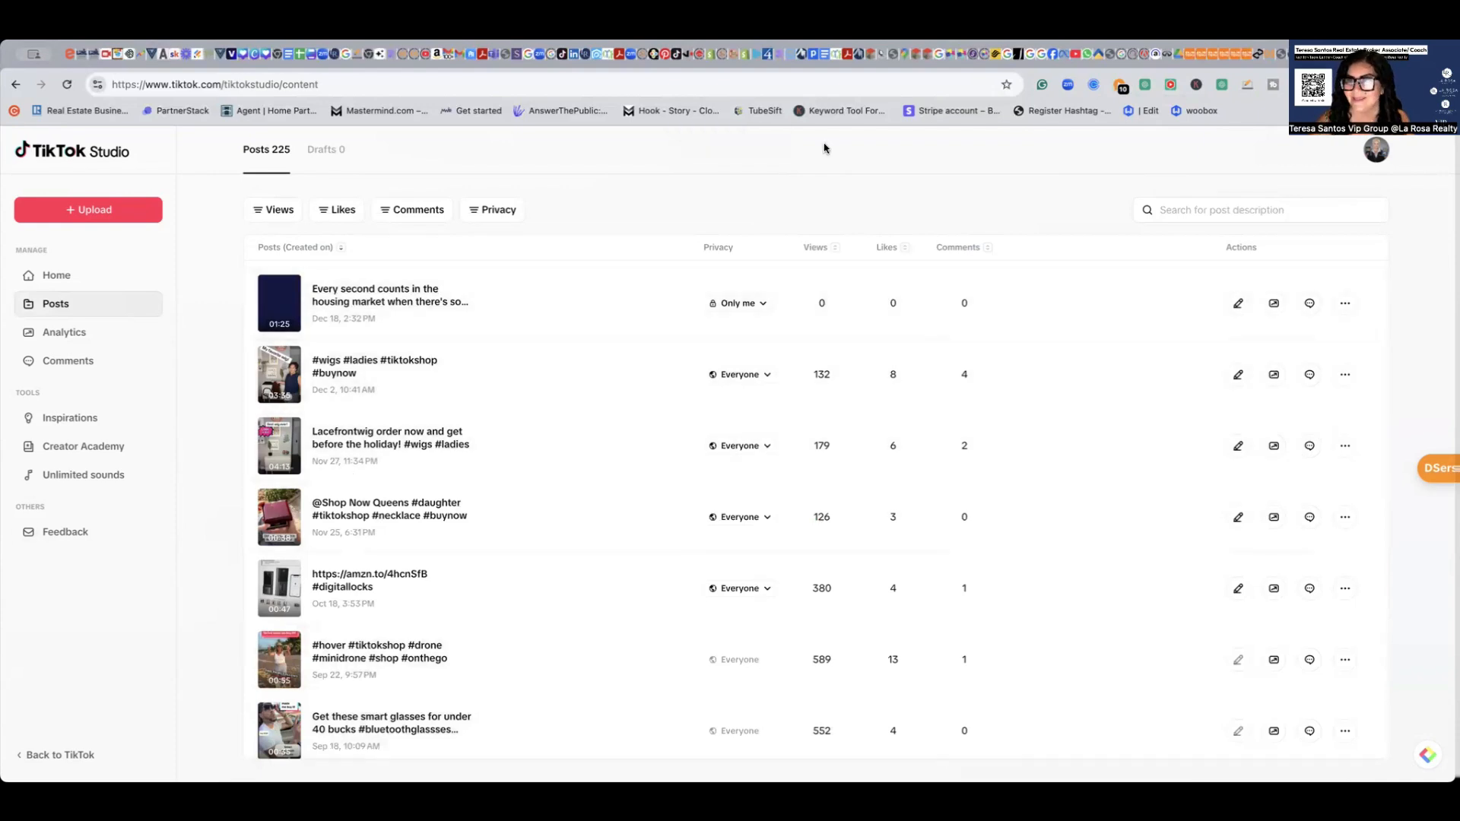
- Switch back to the title app's premium content and look through the Facebook Post filters
click(1303, 54)
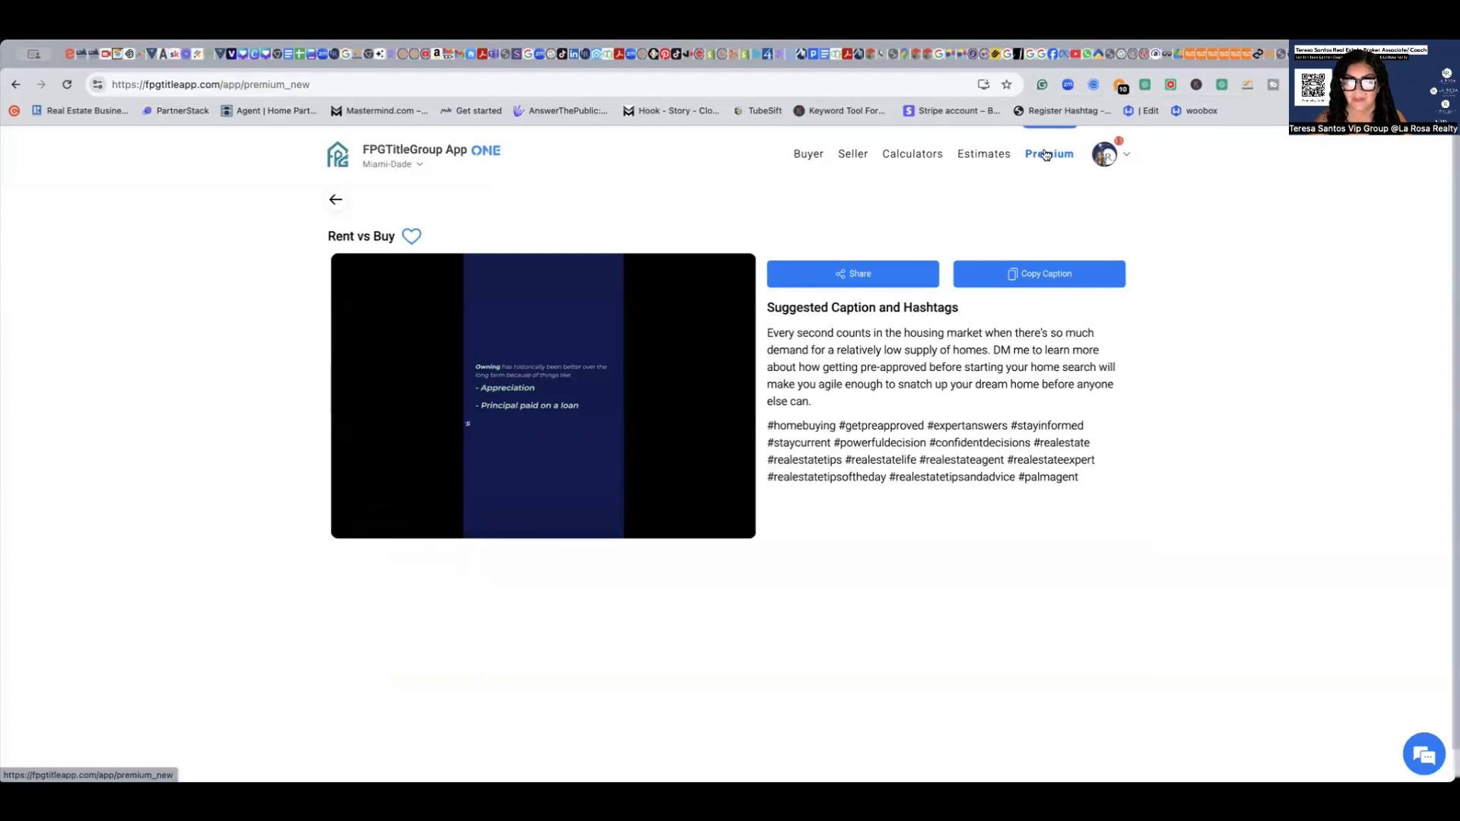
click(335, 200)
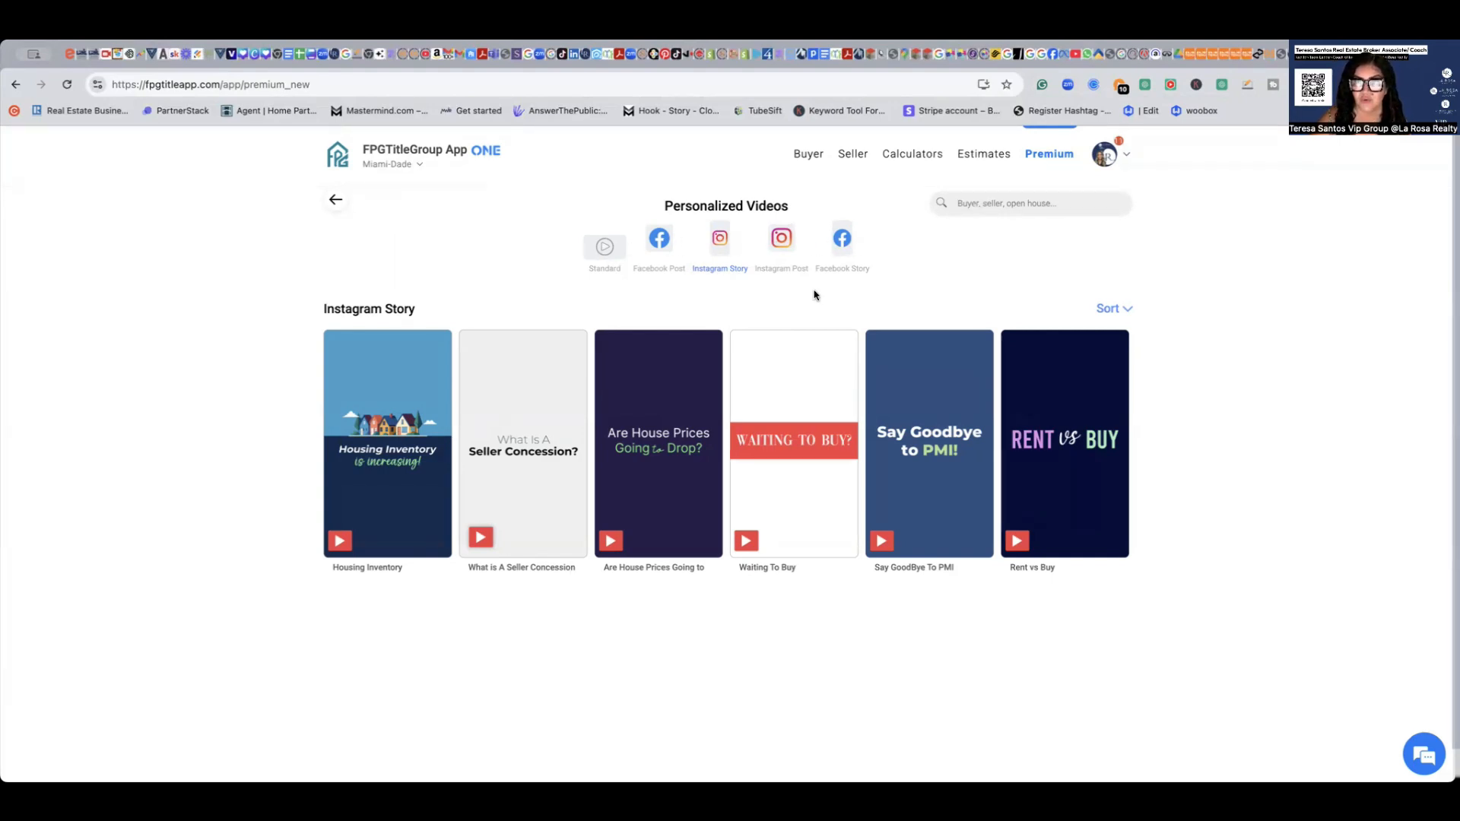
click(335, 200)
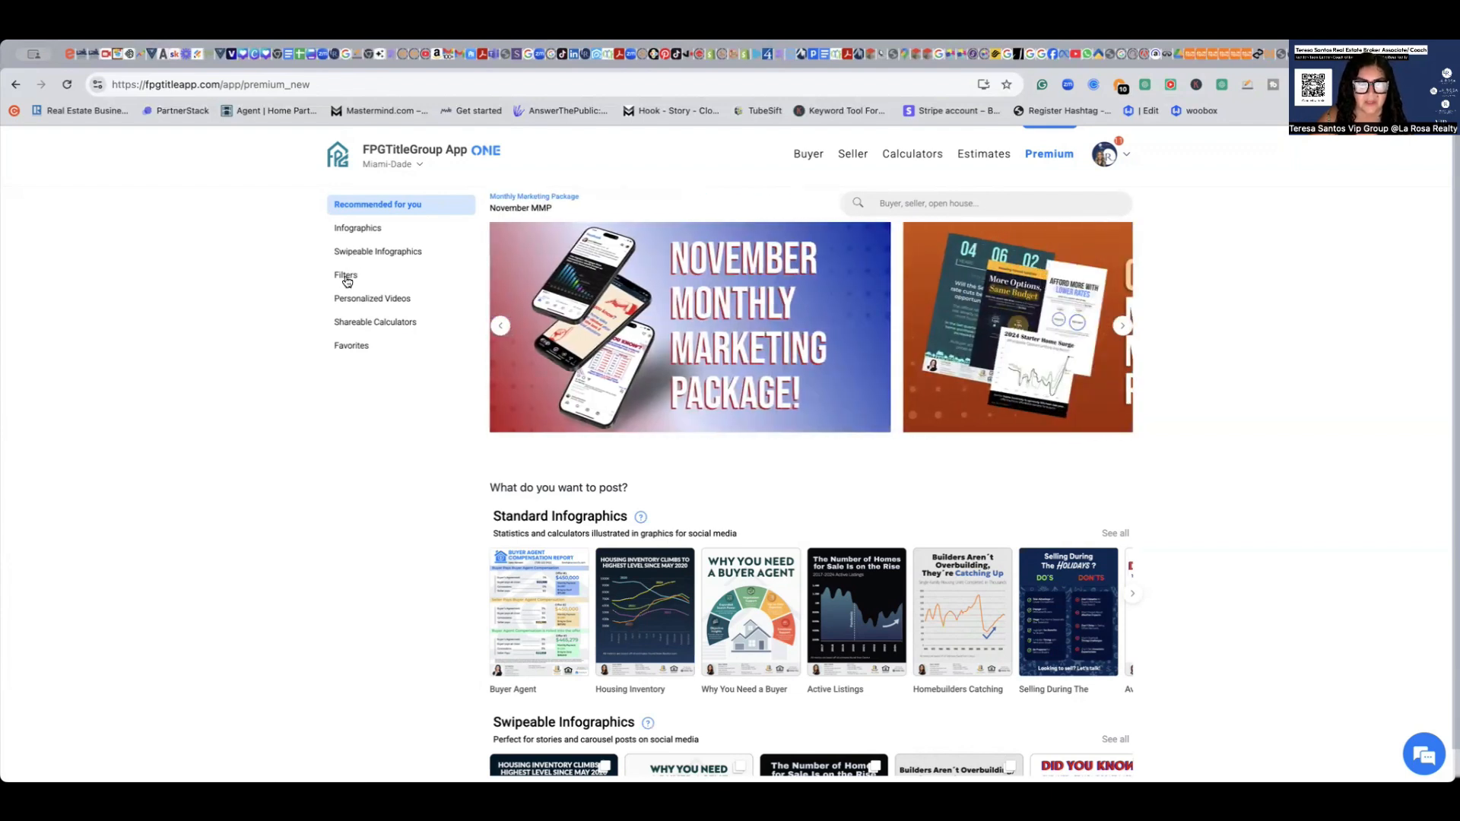
click(346, 277)
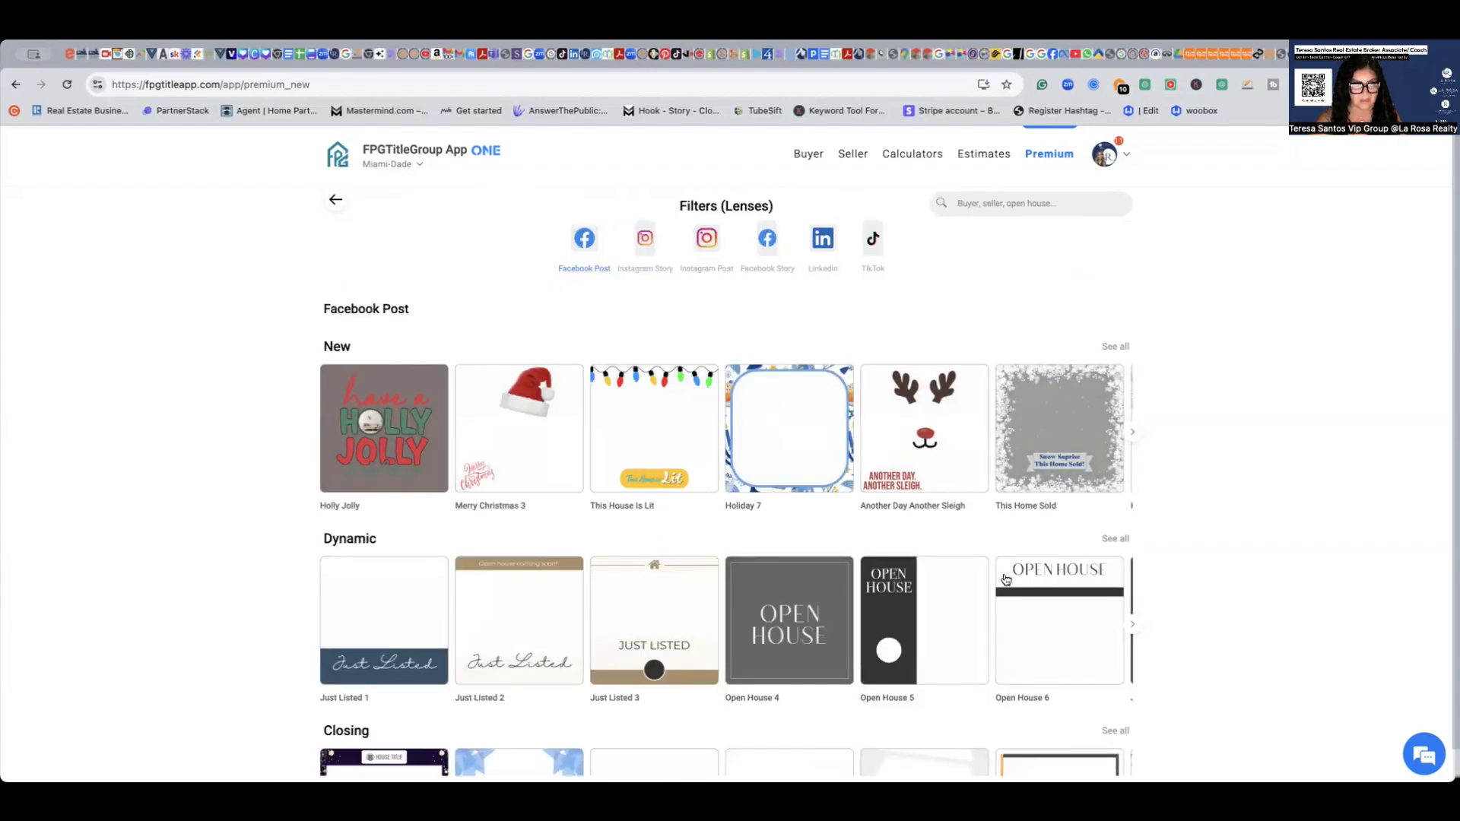
scroll(1004, 579, down, 5)
scroll(1005, 578, down, 1)
scroll(1006, 576, up, 6)
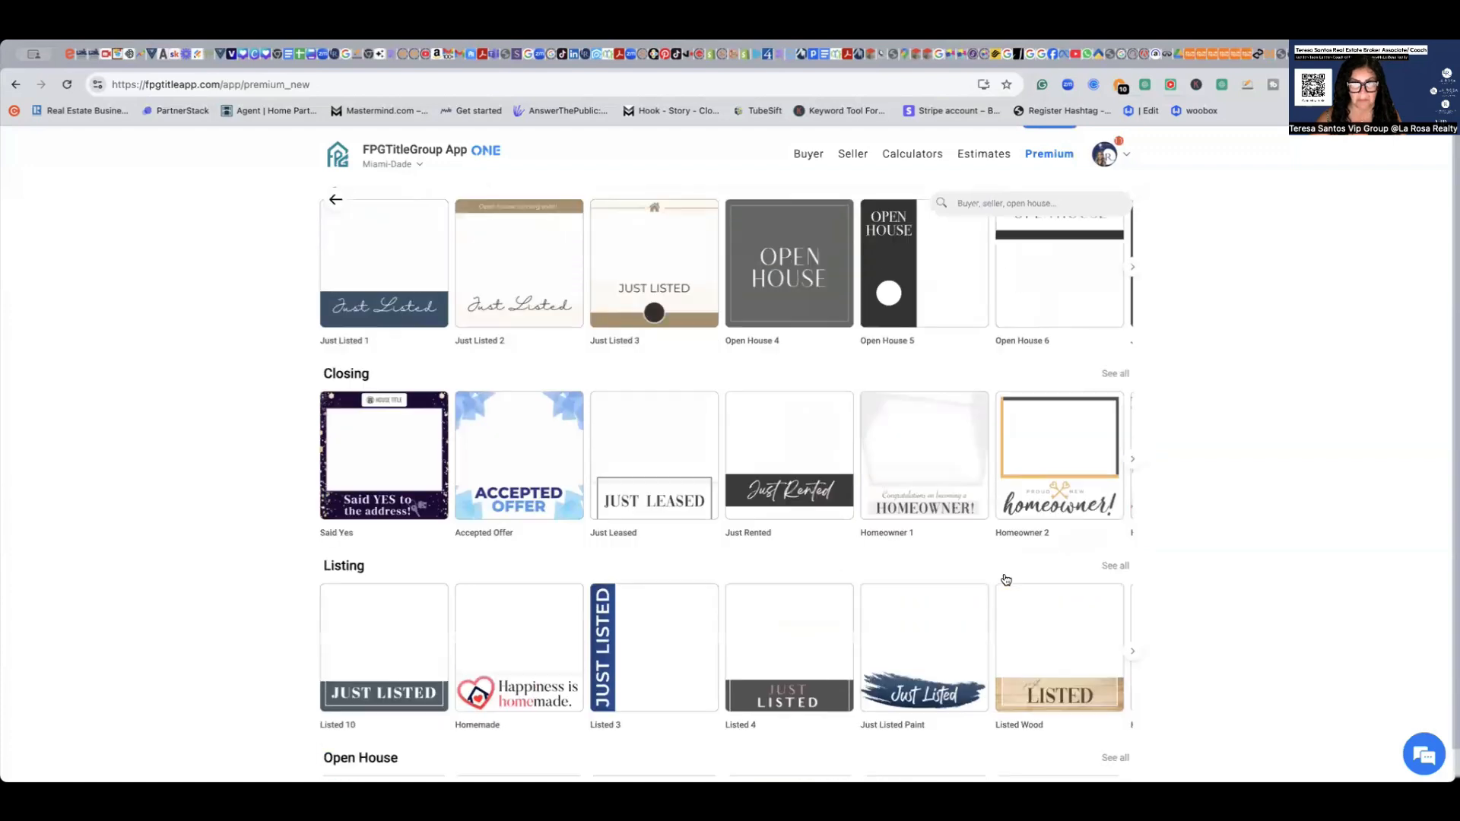
click(336, 203)
- Open the Selling During The Holidays graphic from the standard infographics
scroll(783, 473, down, 2)
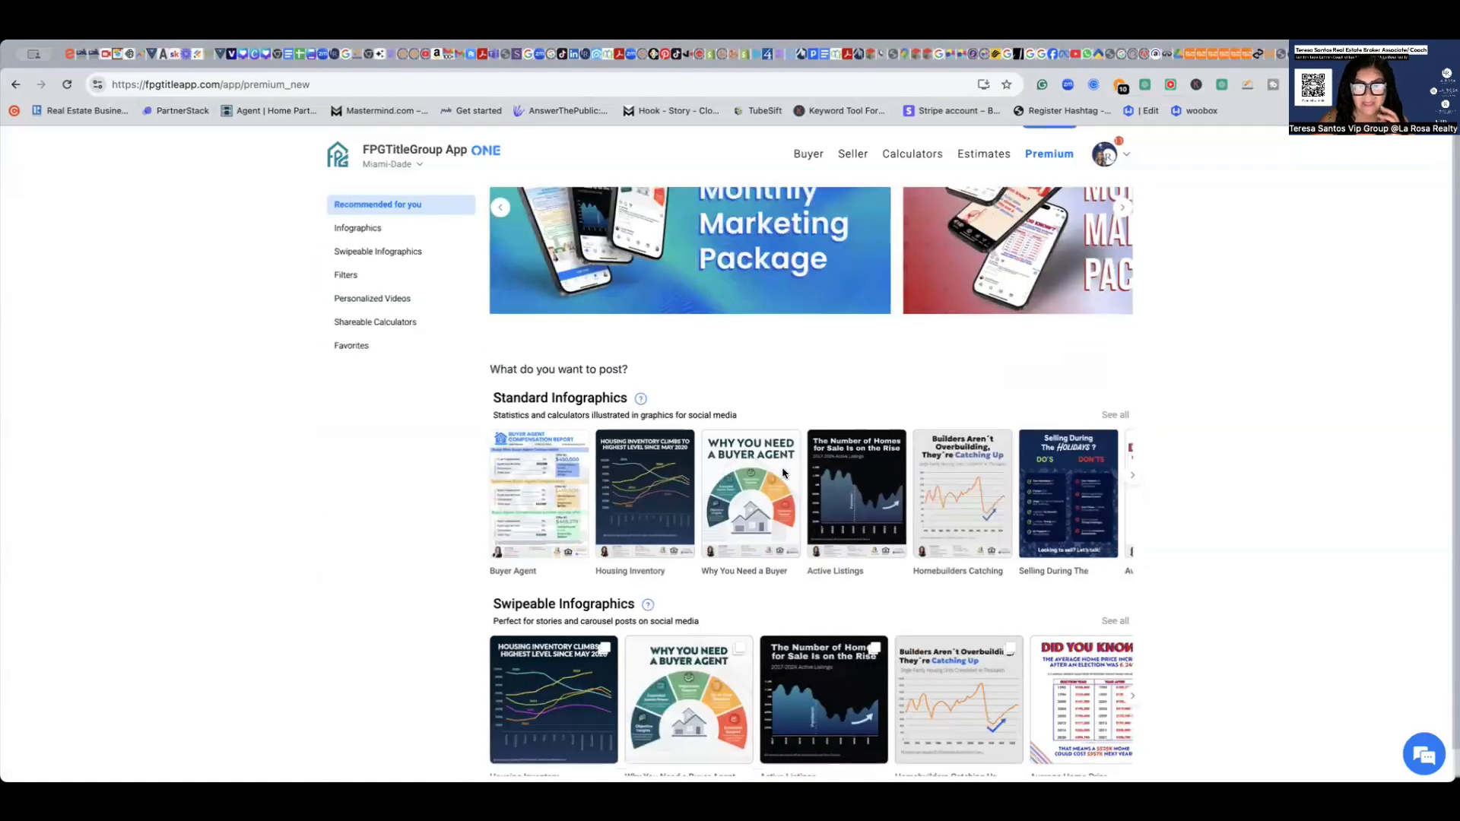
scroll(783, 473, down, 1)
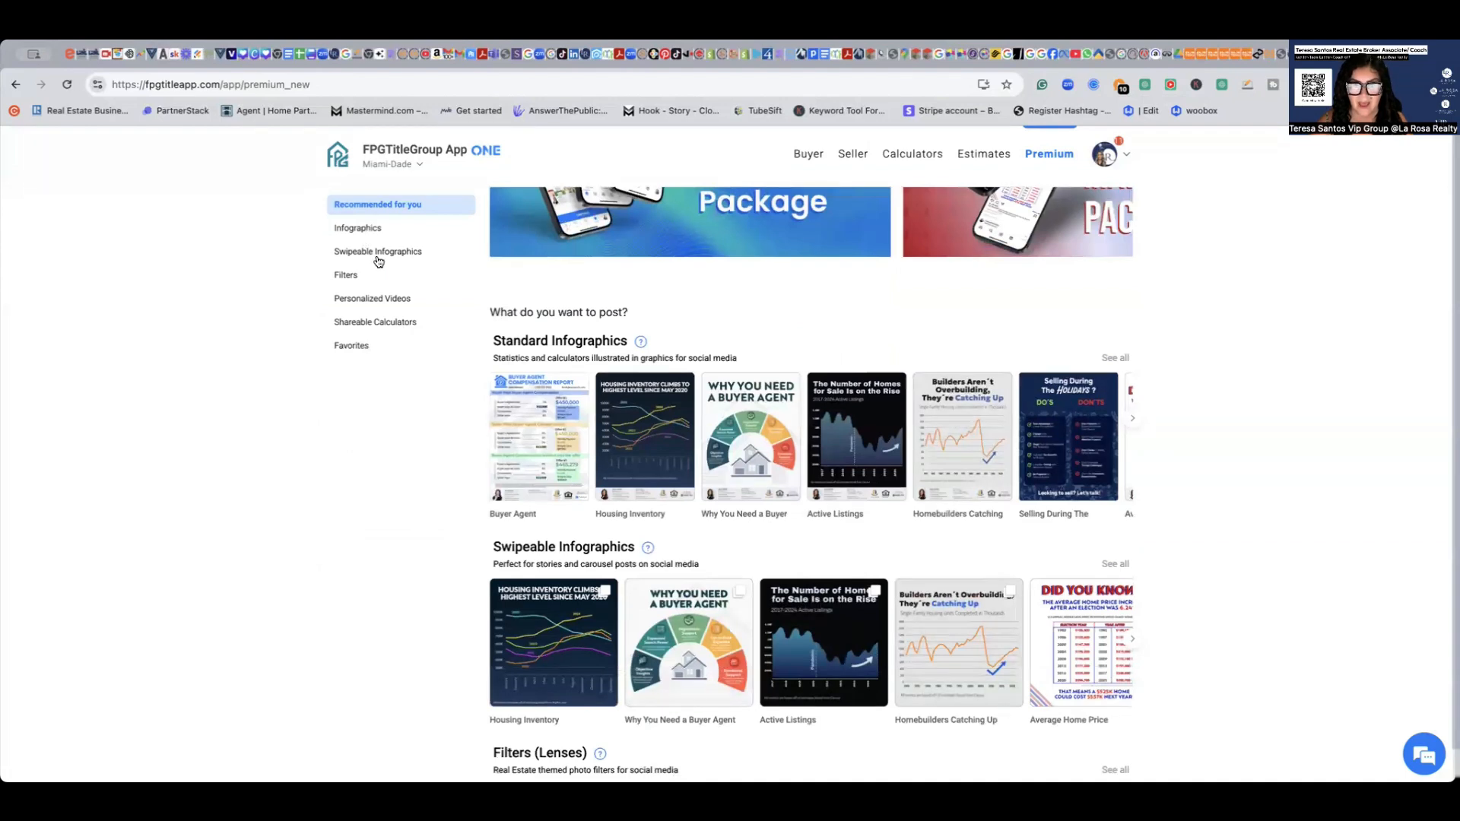
click(525, 346)
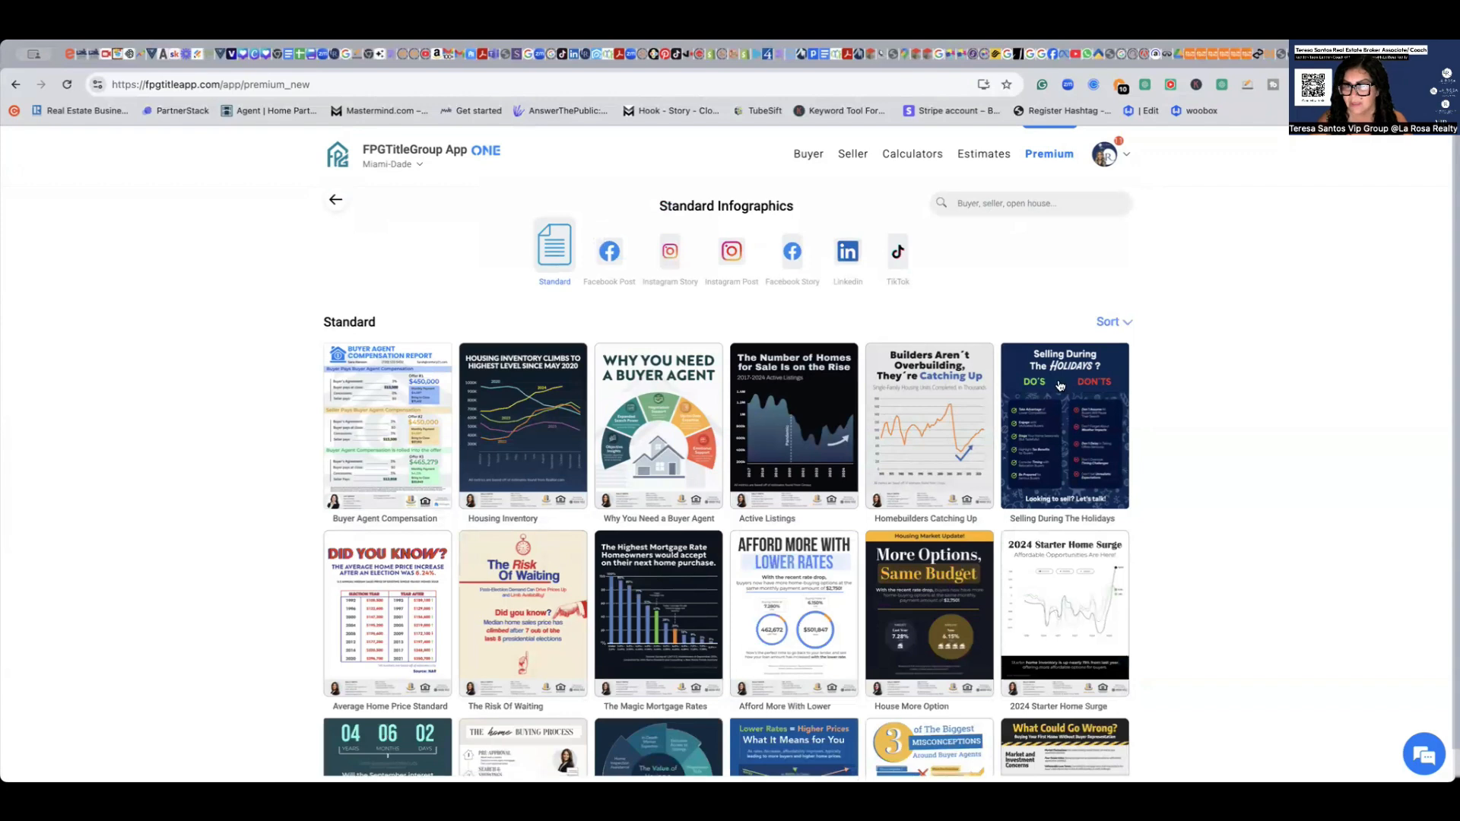
click(1060, 425)
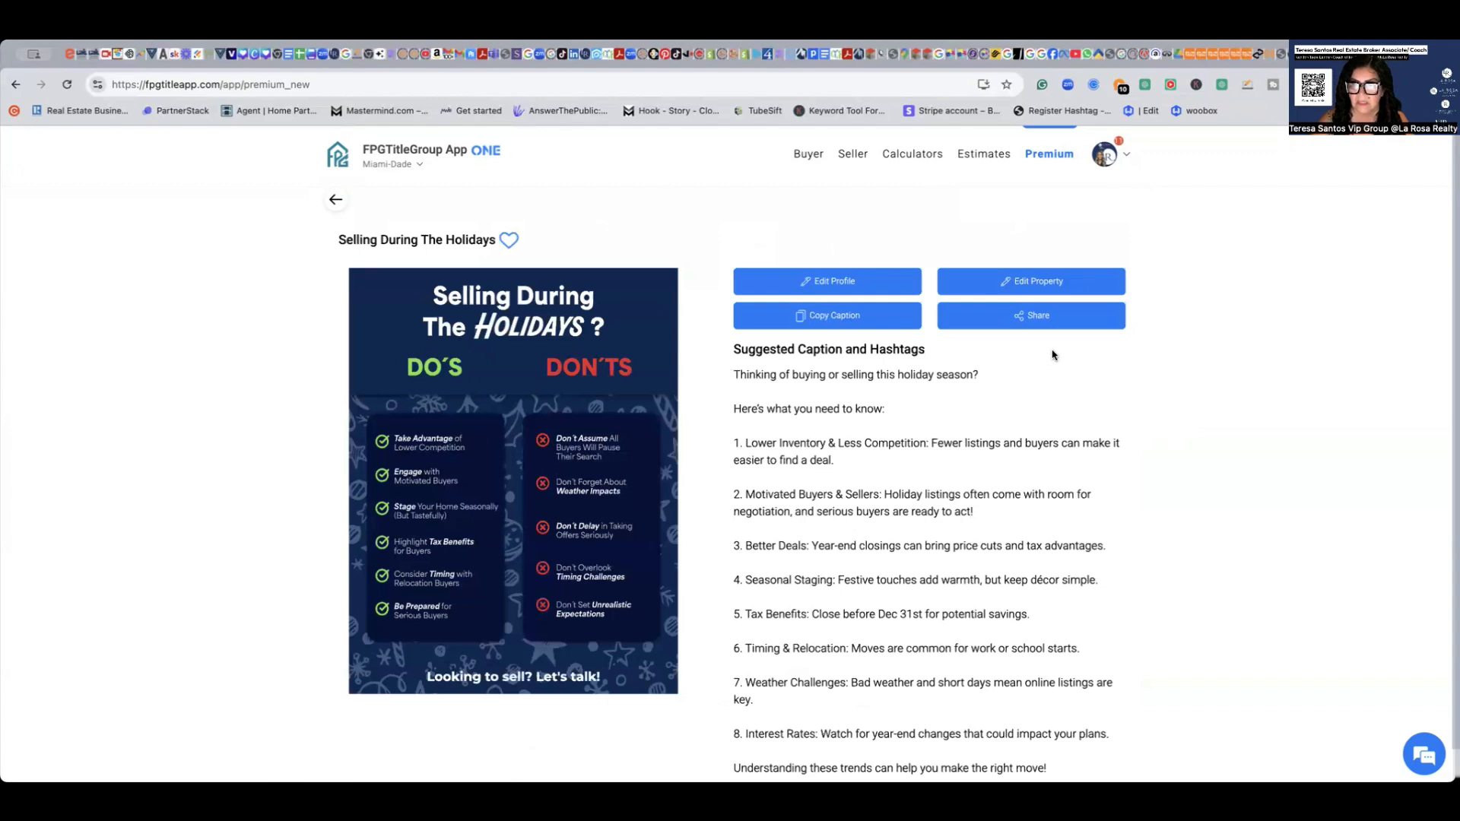
- Try to share the Selling During The Holidays infographic on LinkedIn, and close the sharing options
click(1041, 319)
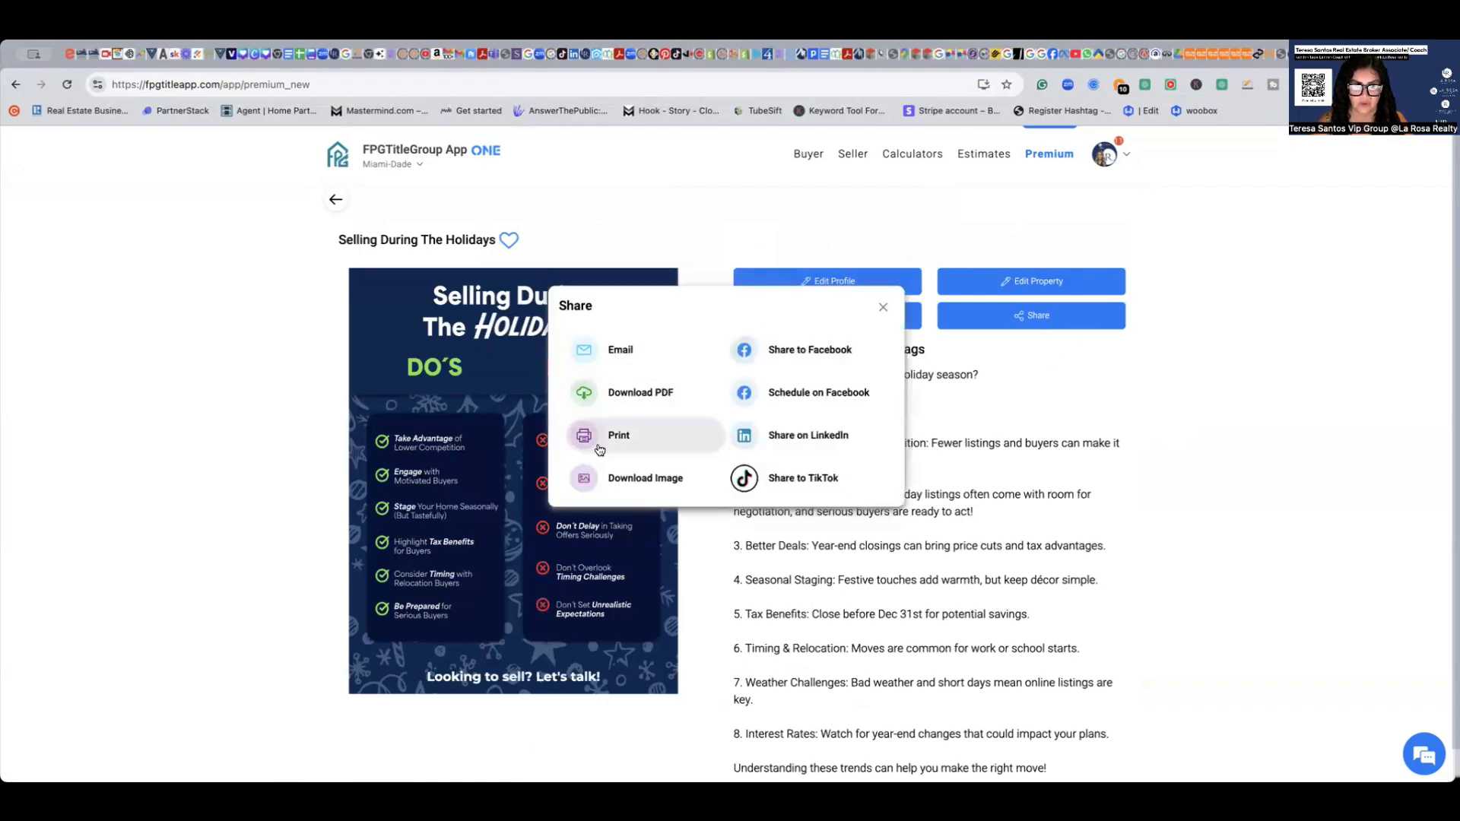
click(792, 440)
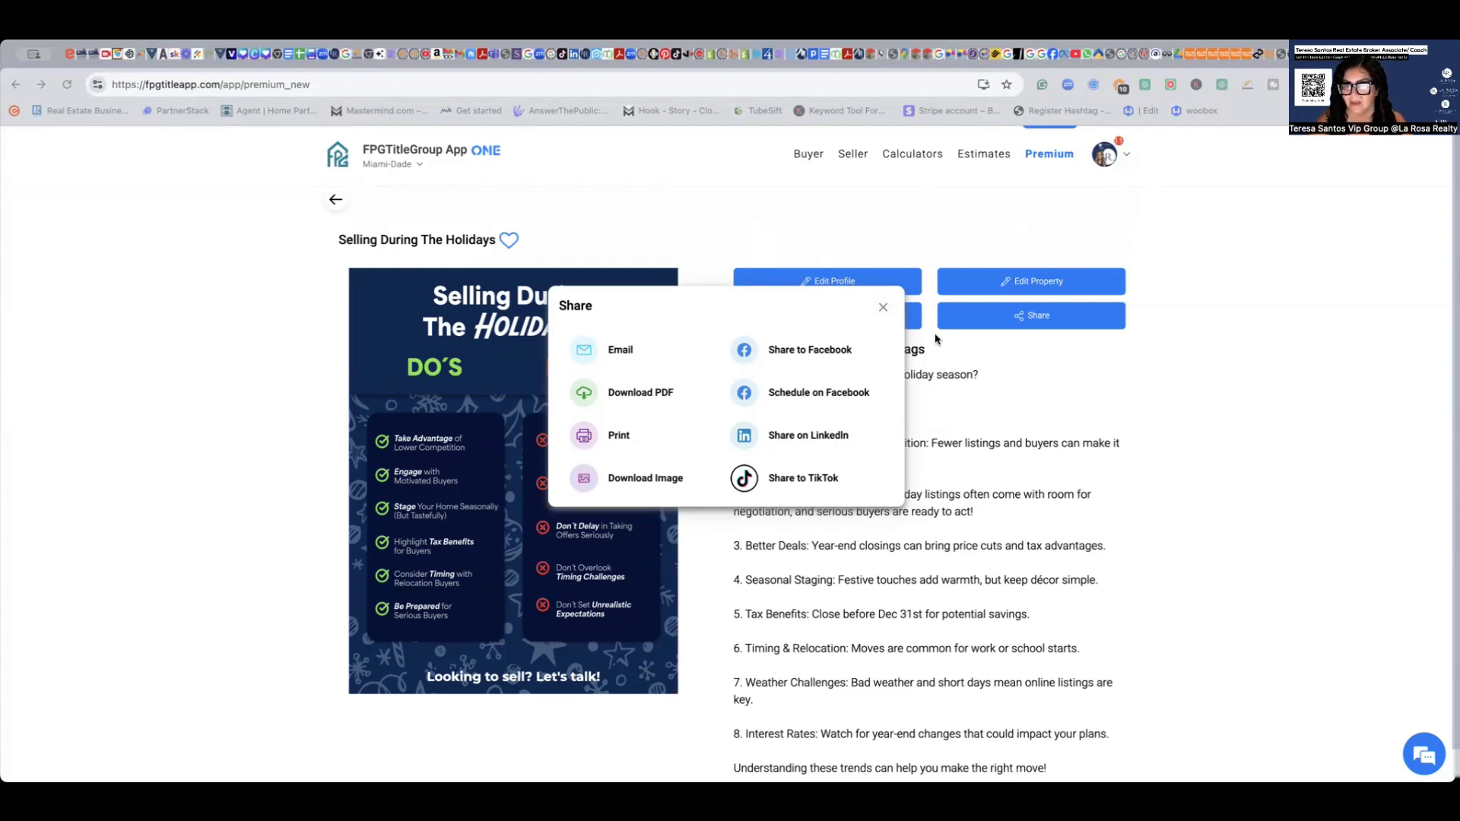
scroll(963, 507, up, 1)
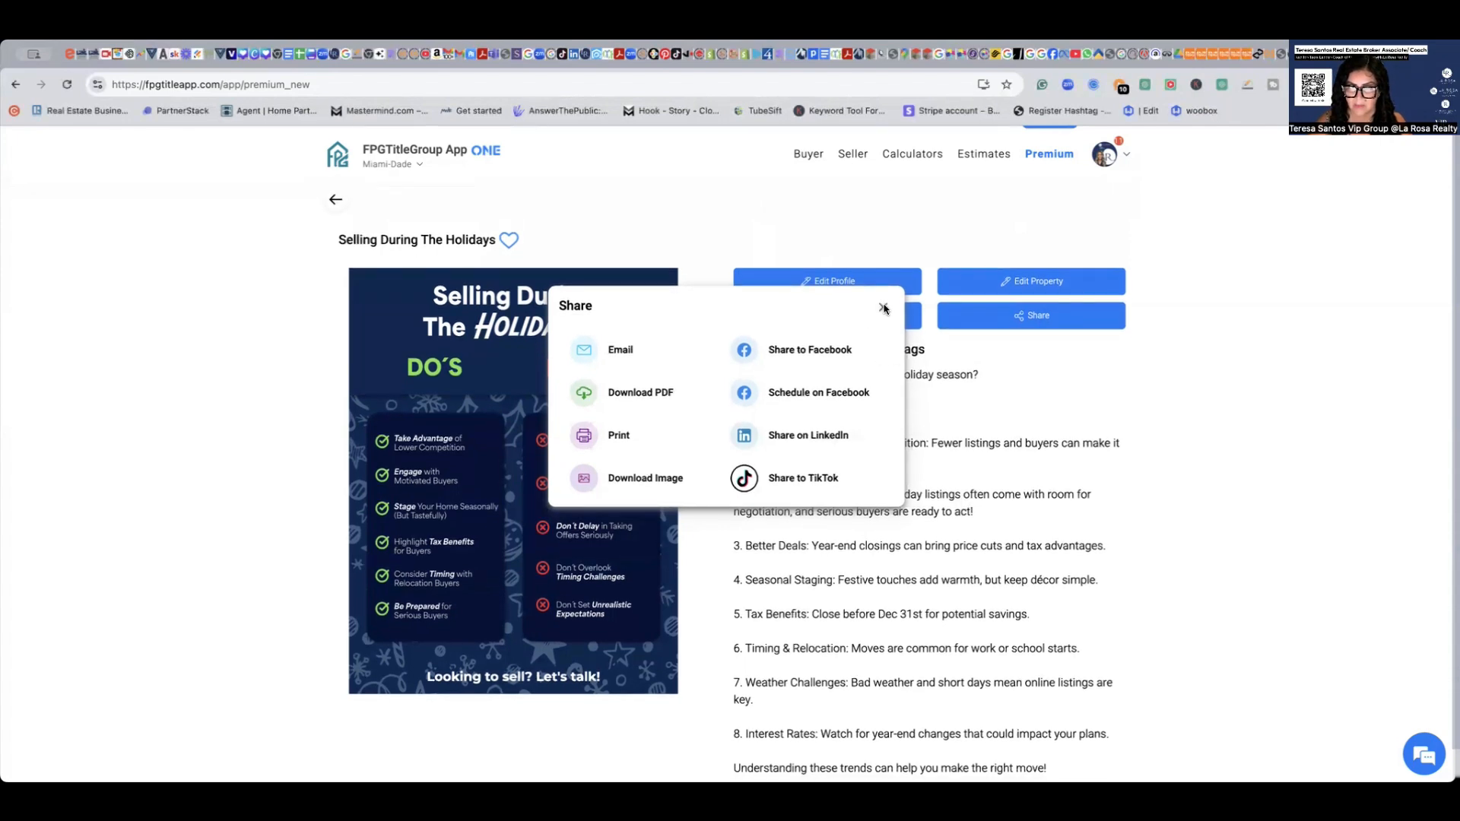
click(880, 308)
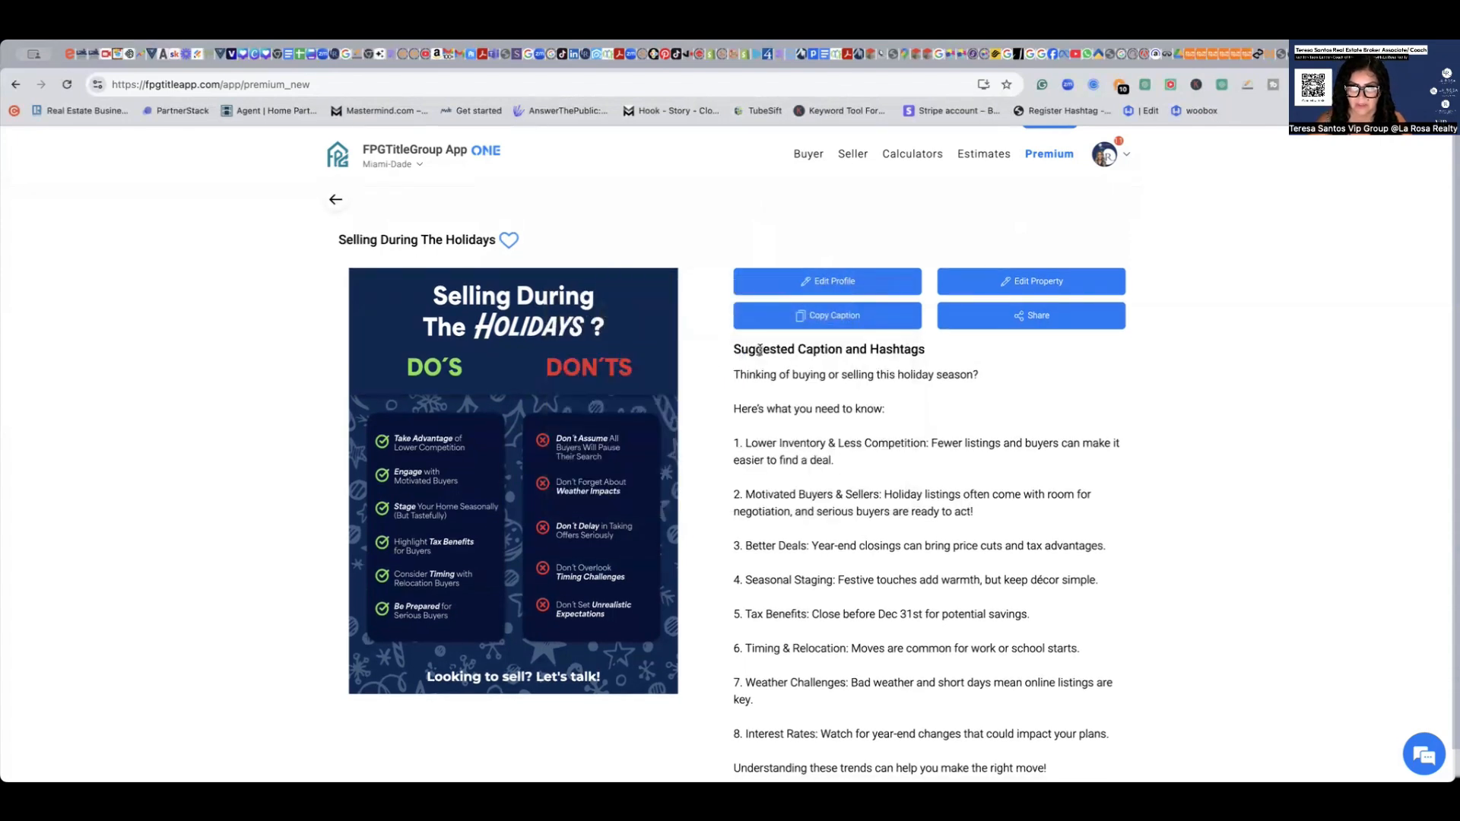
- Copy the full suggested caption and hashtags of the Selling During The Holidays infographic
drag(735, 374, 980, 768)
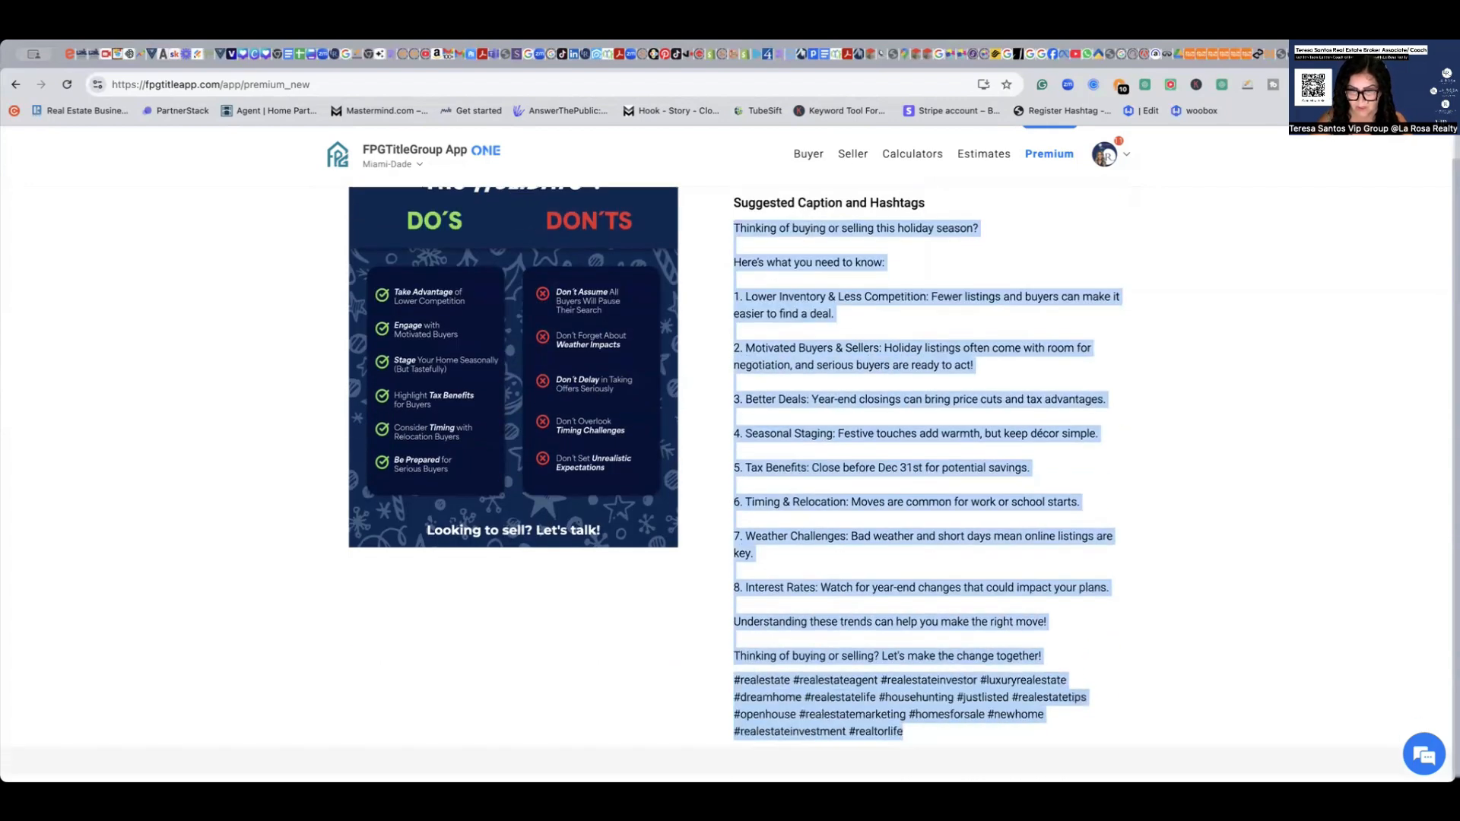
right_click(845, 441)
click(866, 471)
scroll(671, 434, up, 2)
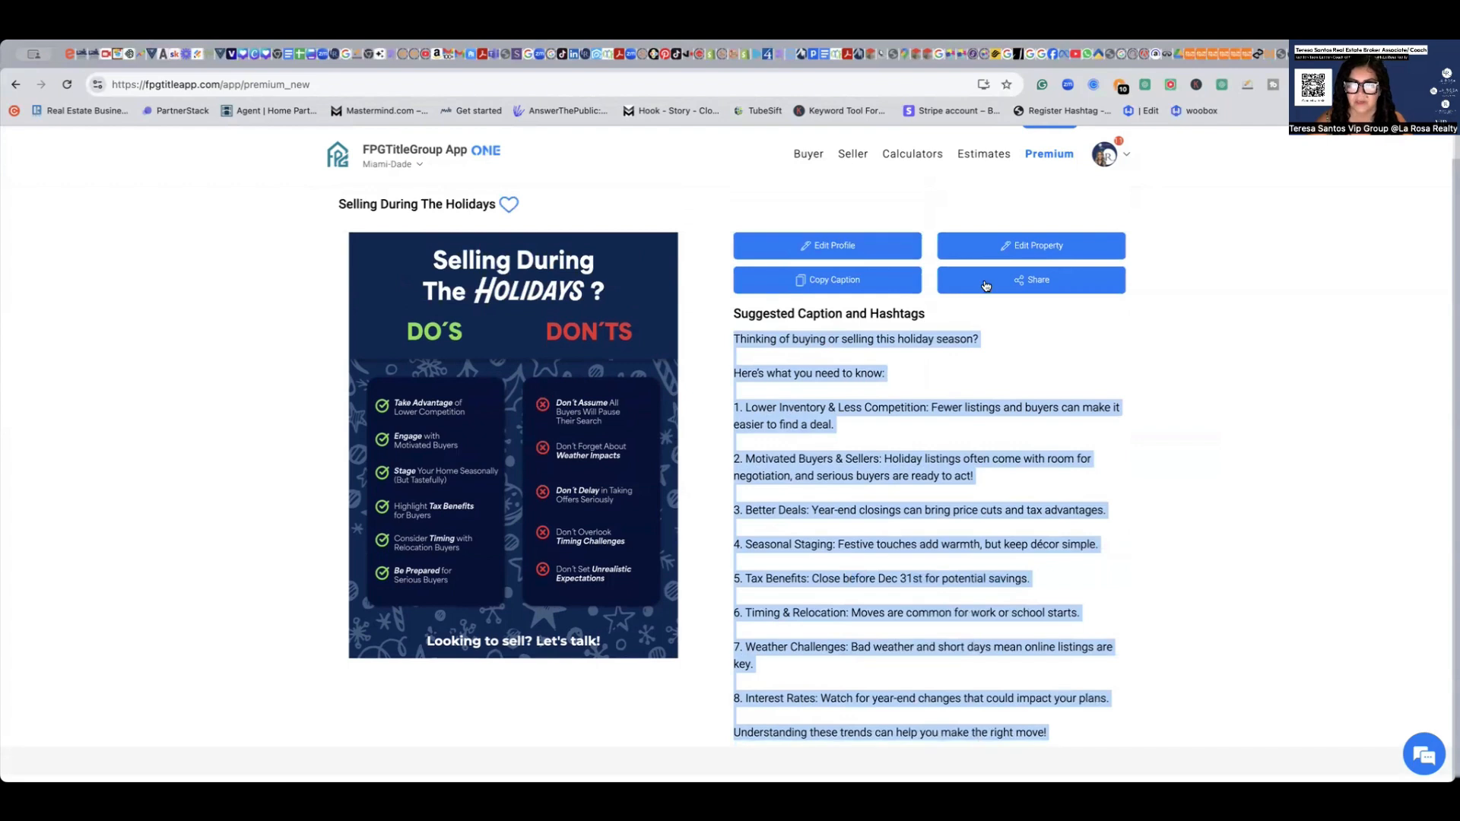
- Share the Selling During The Holidays infographic on LinkedIn and close the sharing options
click(1028, 280)
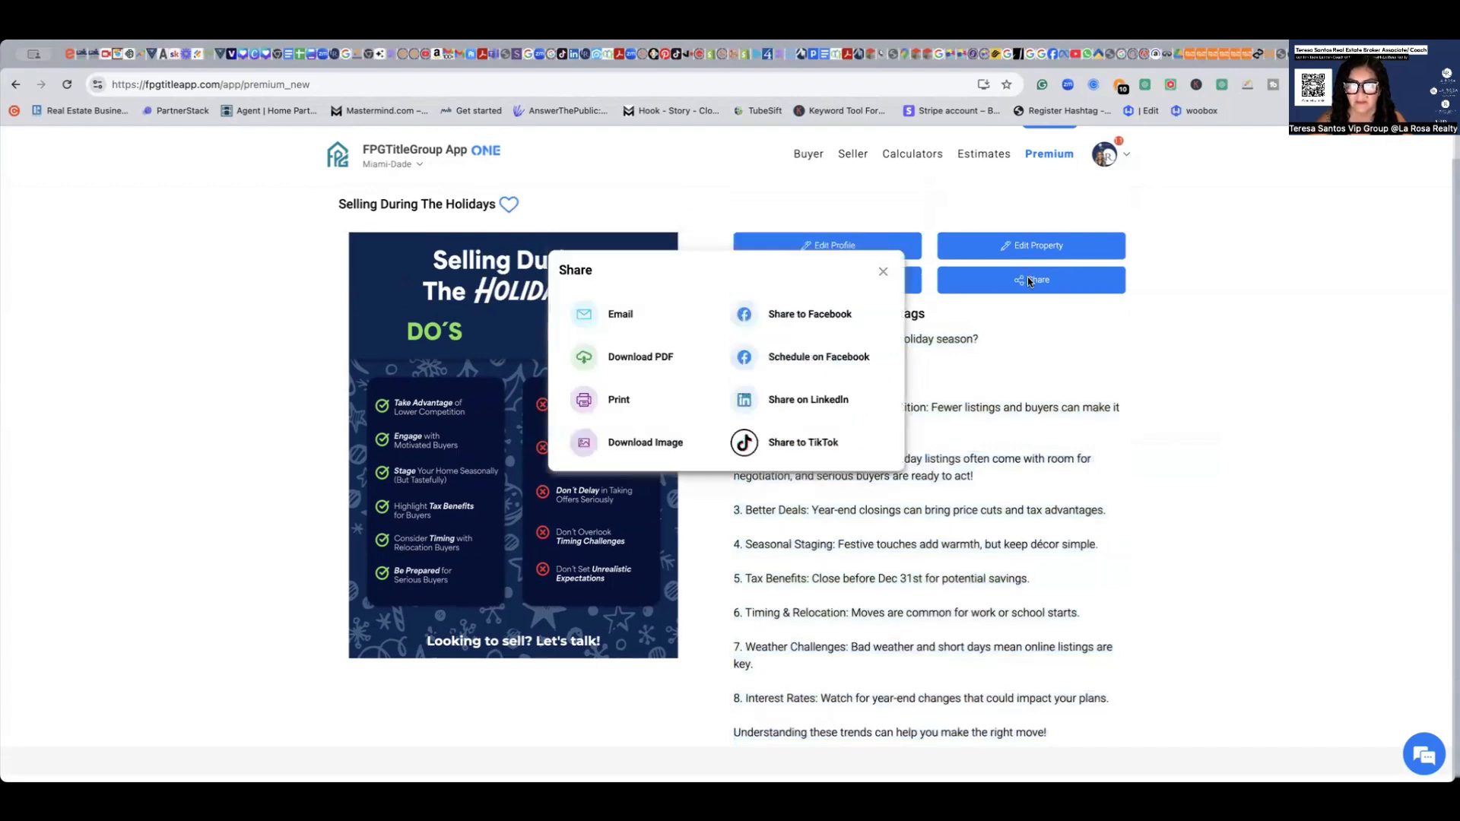
click(798, 395)
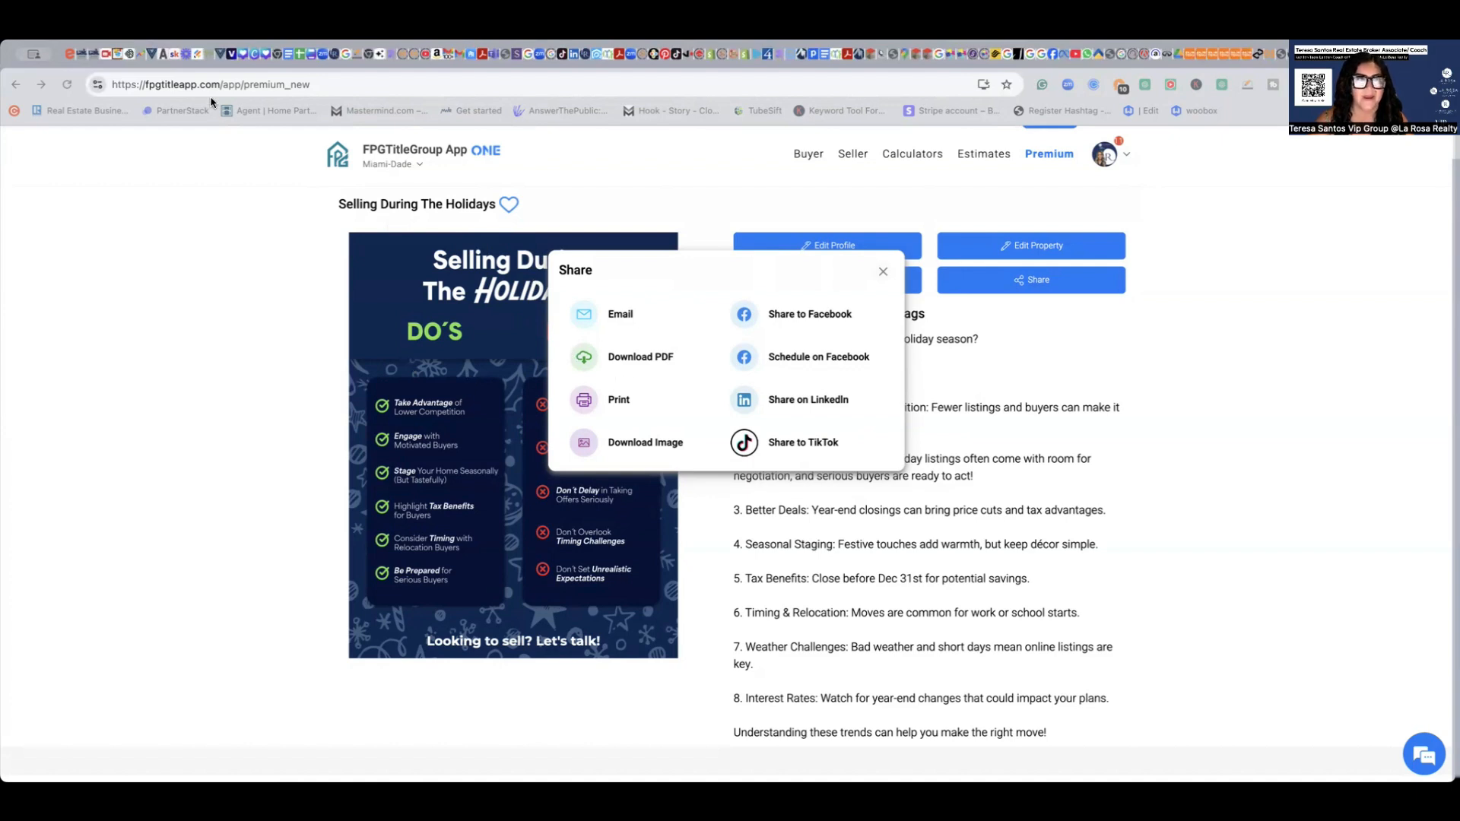
click(883, 272)
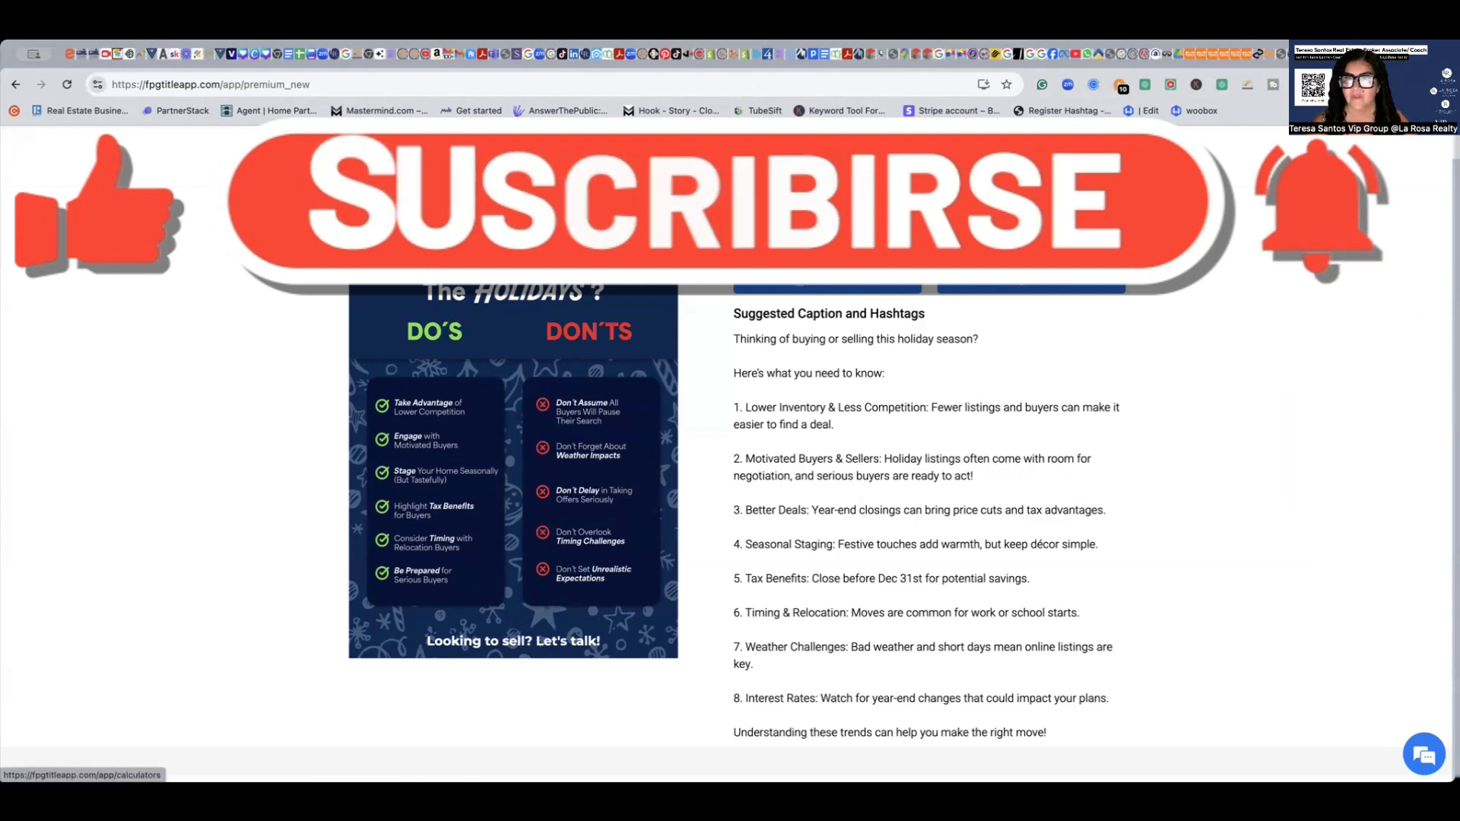
- Open the title app's calculators and look over the available ones
click(912, 154)
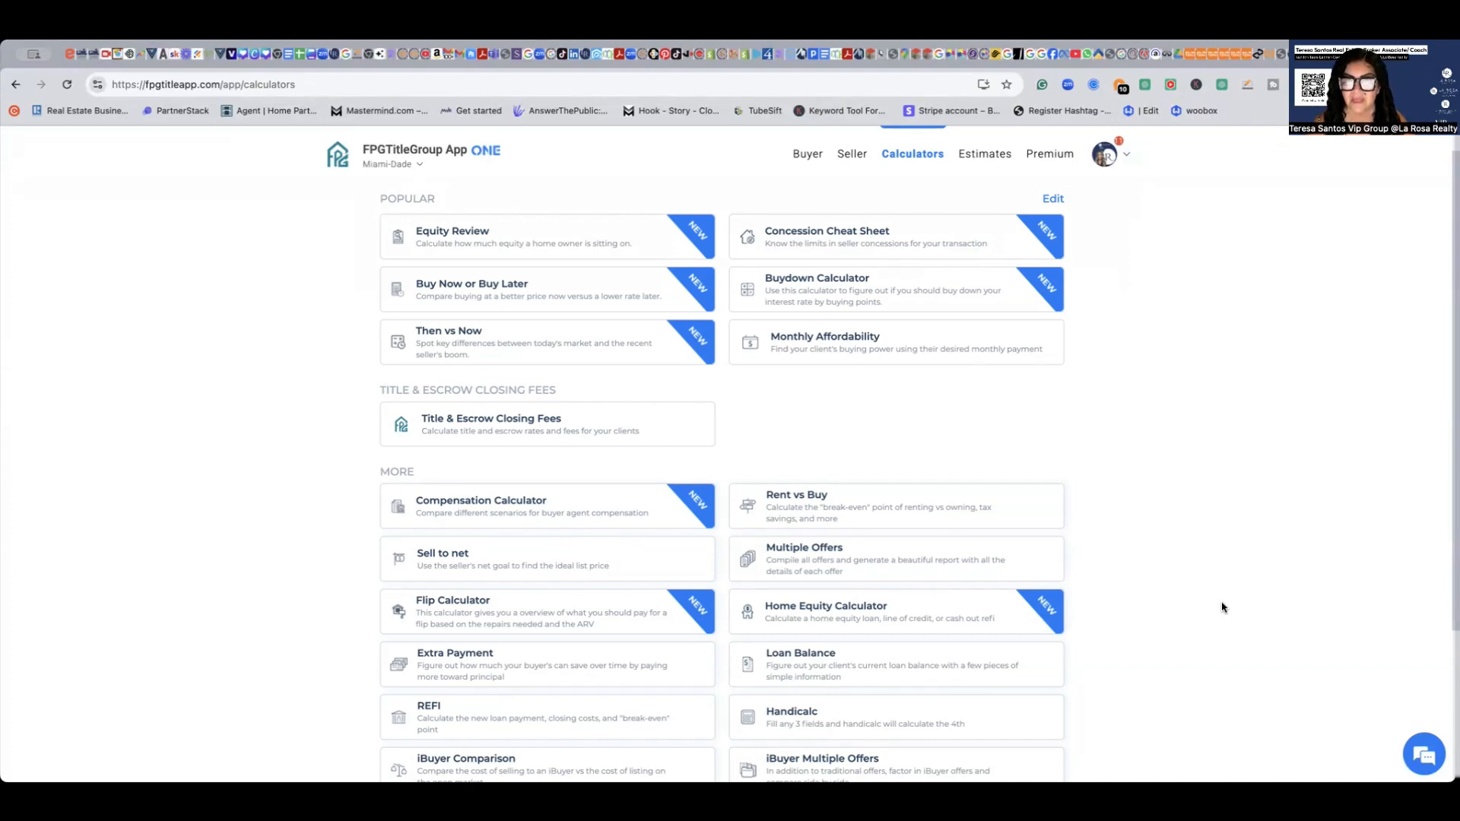
scroll(1222, 607, down, 1)
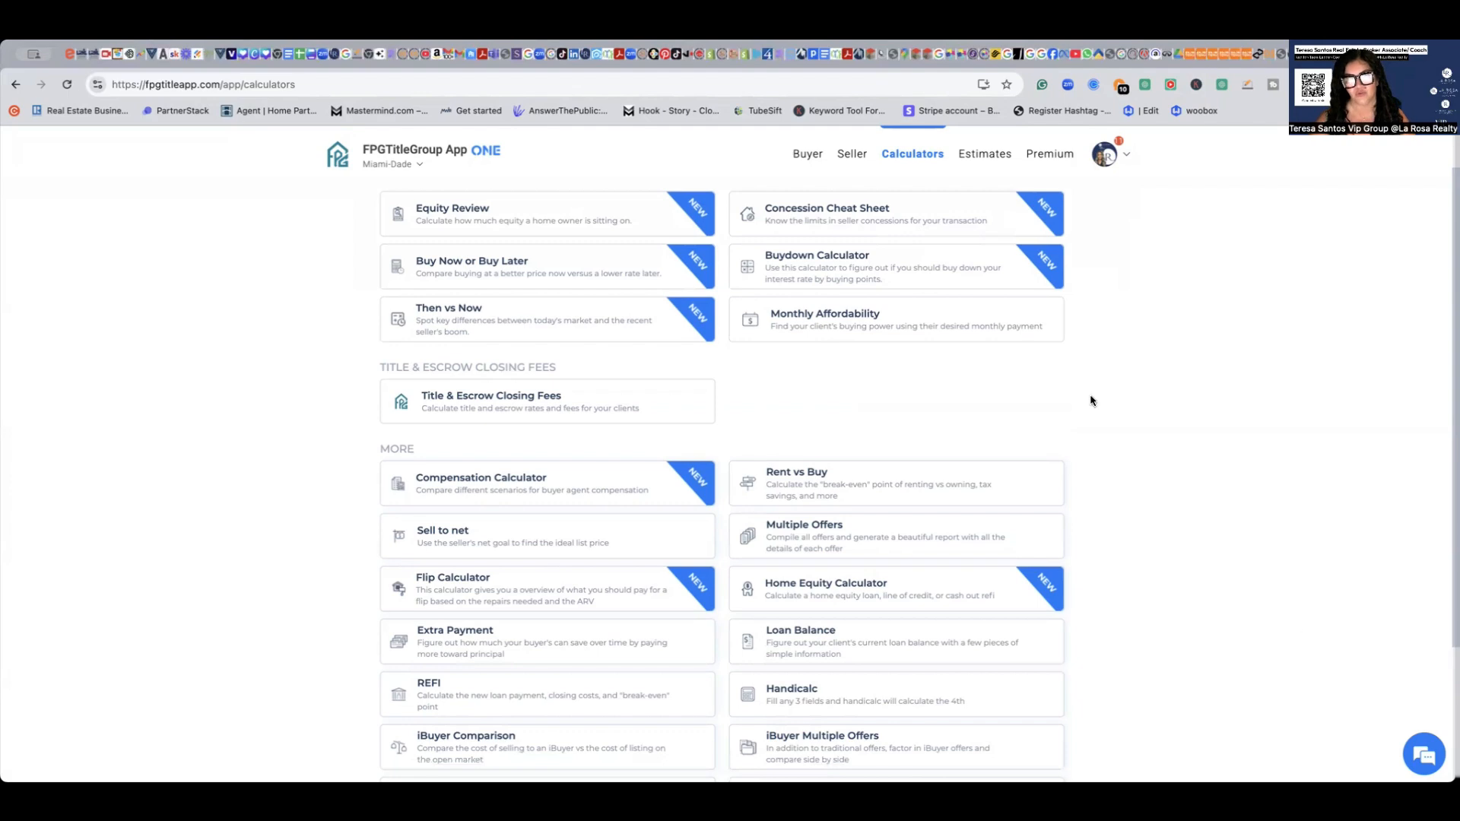